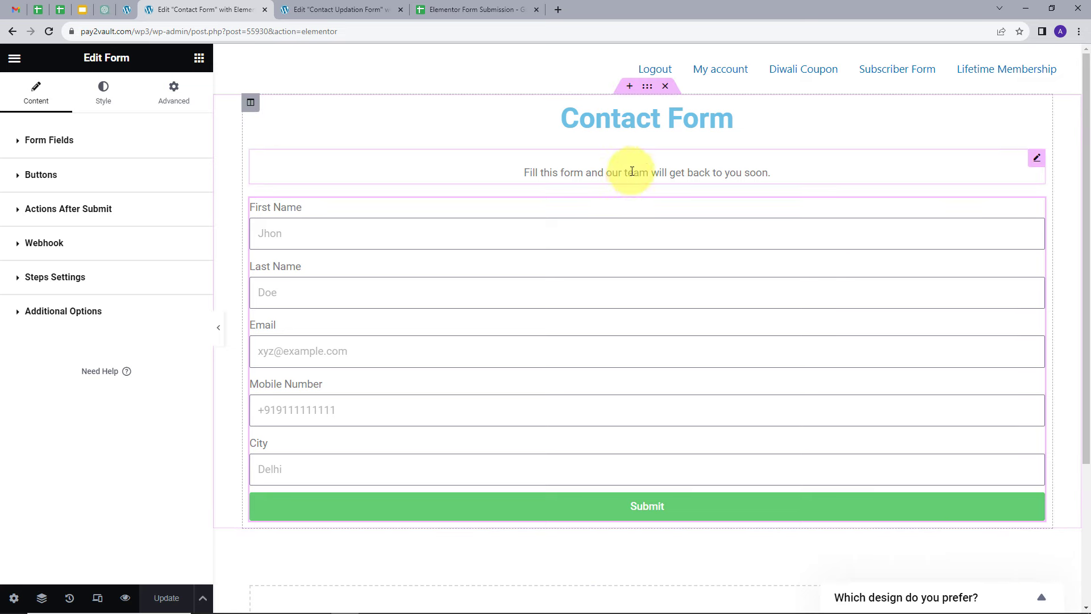
Step: Compare the two Elementor forms with the Contact Form and New Form sheets of the spreadsheet
left_click(325, 14)
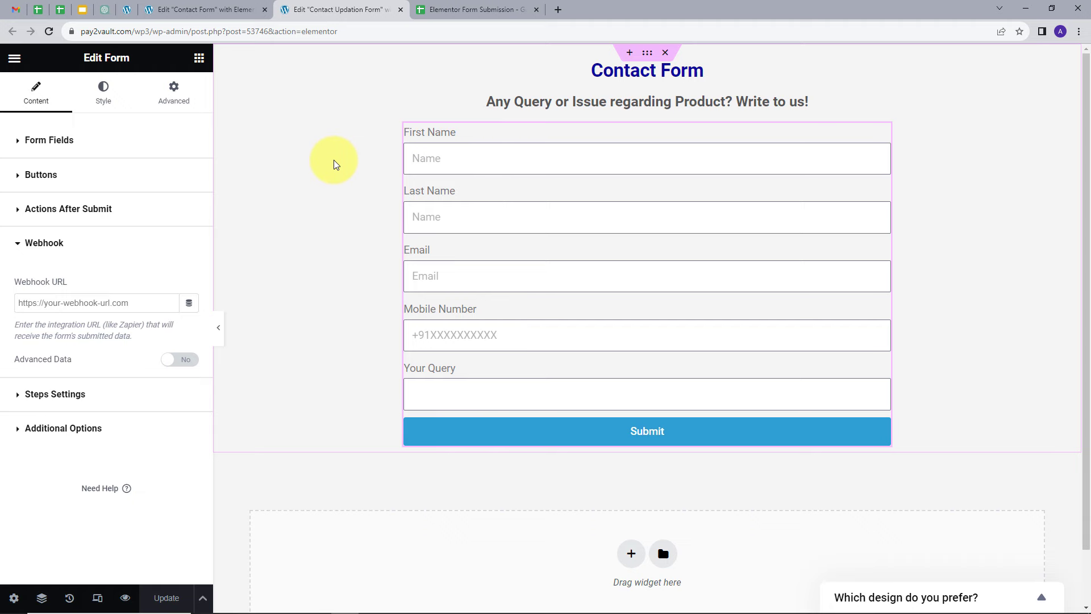
left_click(472, 9)
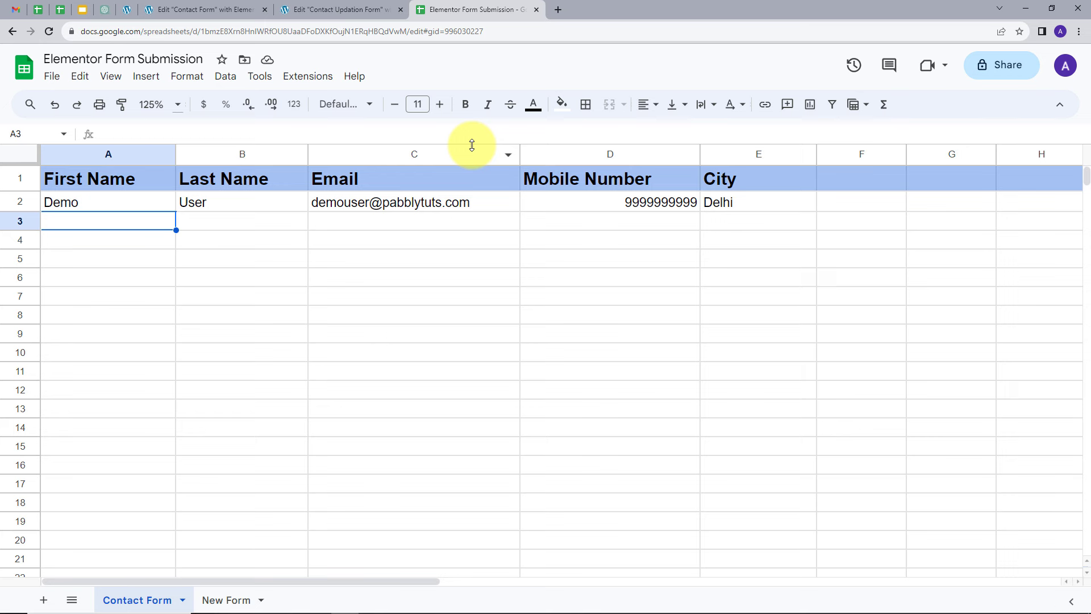
left_click(230, 600)
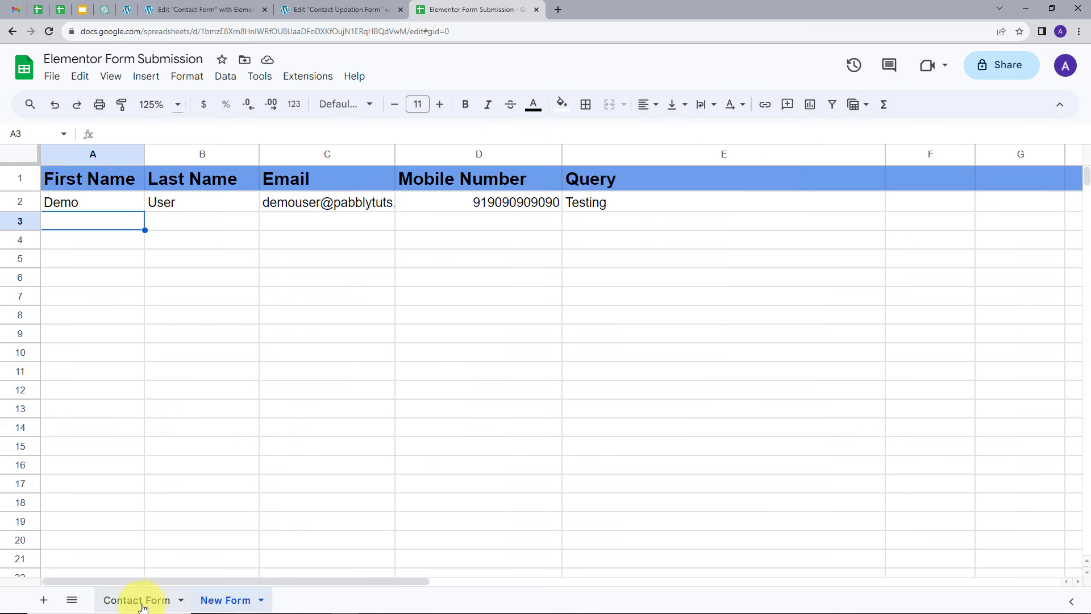
left_click(142, 602)
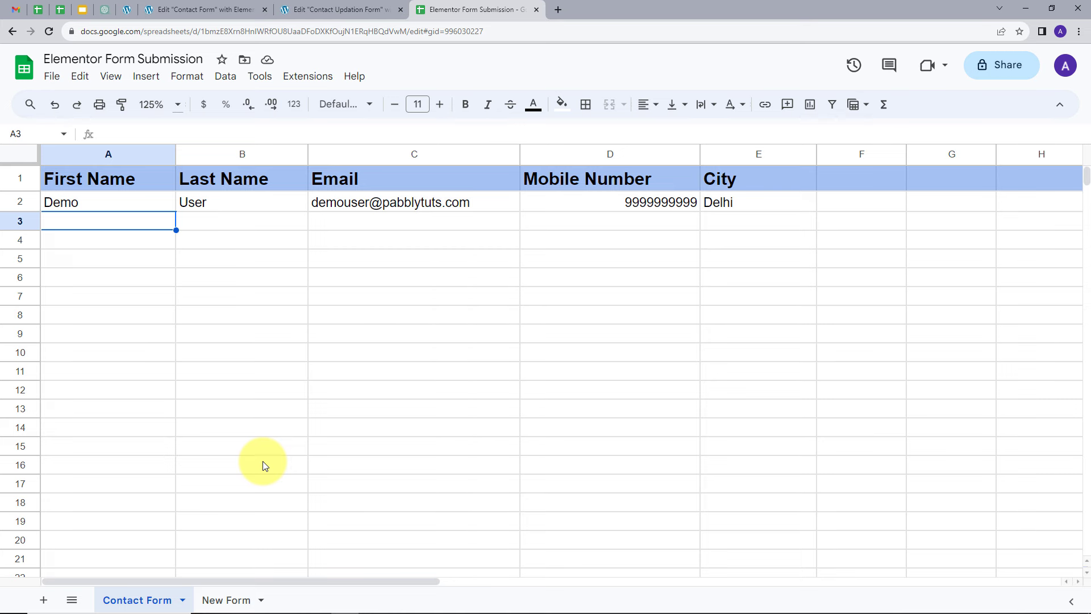
left_click(188, 9)
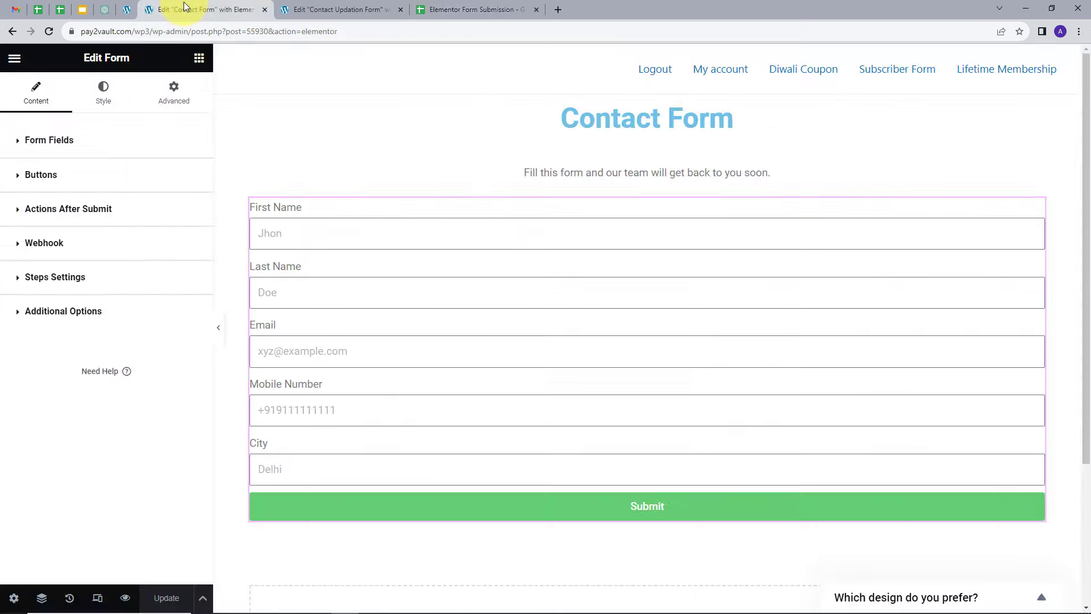
left_click(352, 9)
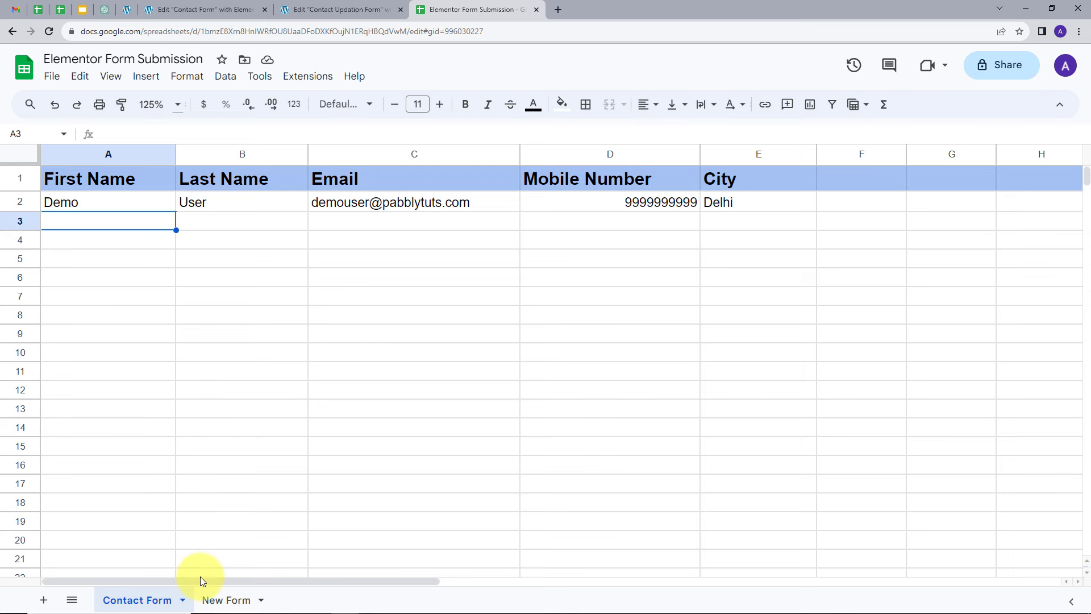
left_click(219, 599)
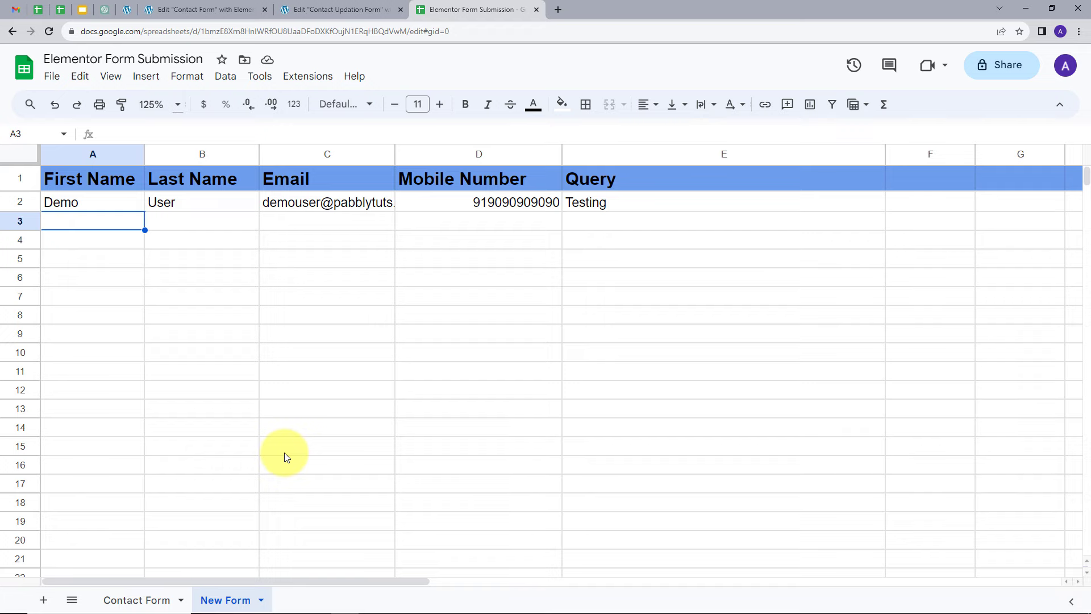
left_click(319, 8)
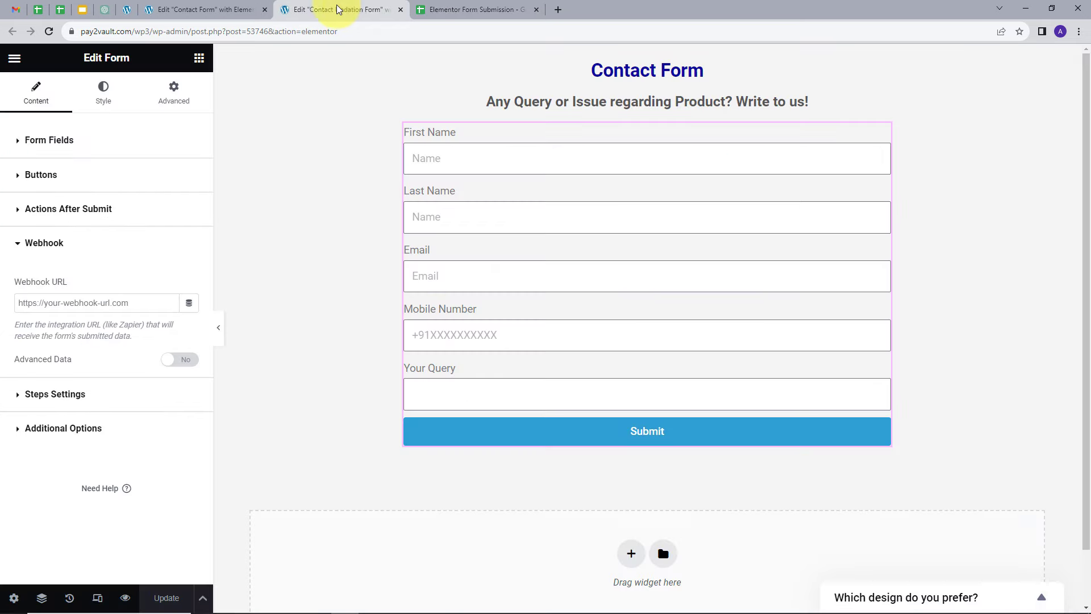
left_click(452, 8)
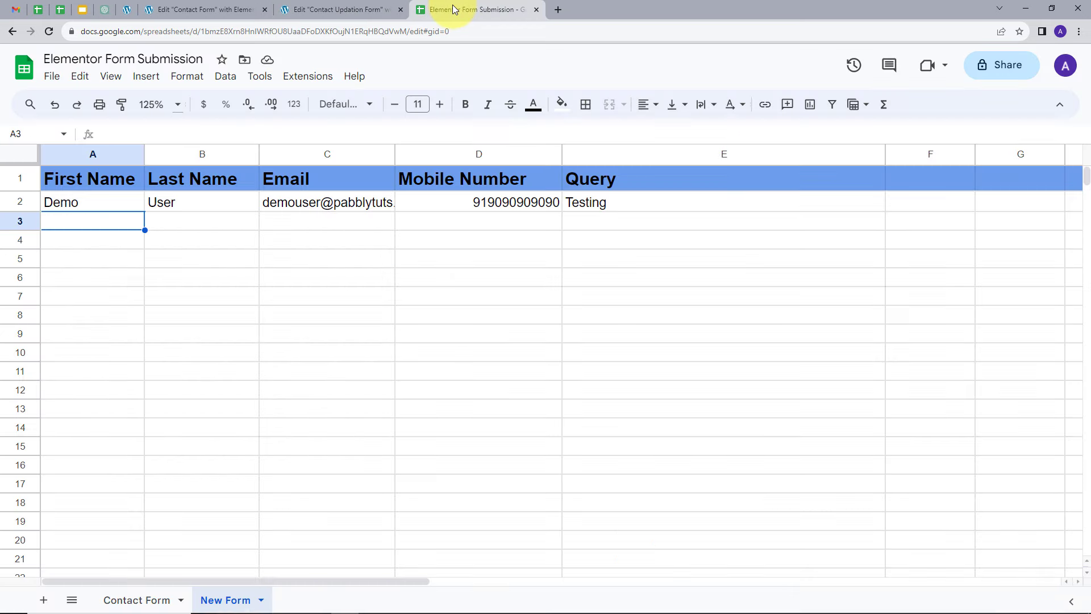
Step: Open pabbly.com in a new browser tab
left_click(561, 8)
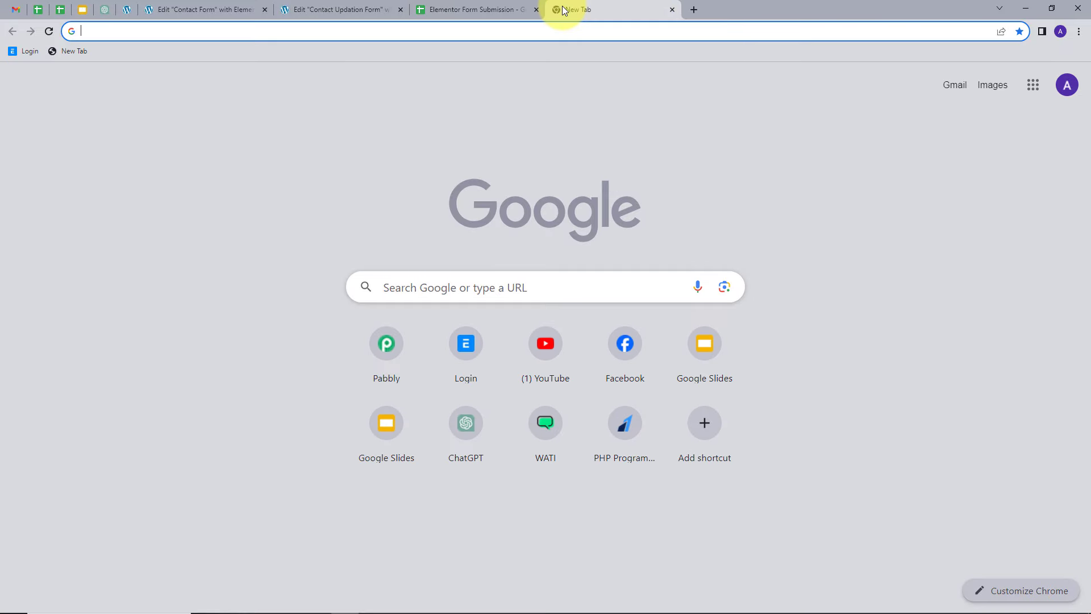
type("pabbly.c")
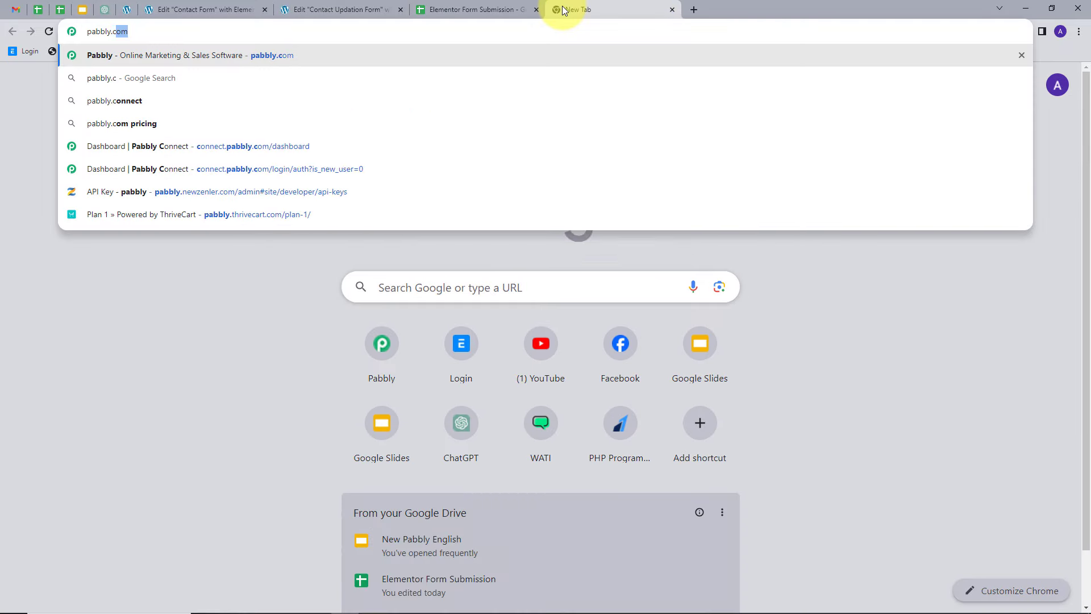
key("Return")
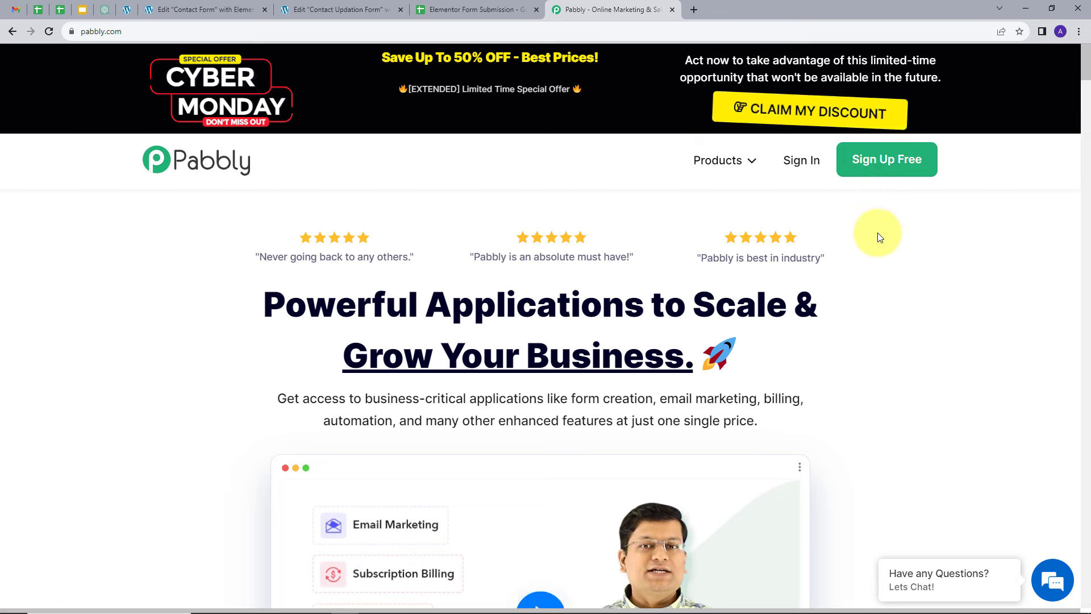
Step: Sign in to Pabbly and open Pabbly Connect from the apps list
left_click(802, 161)
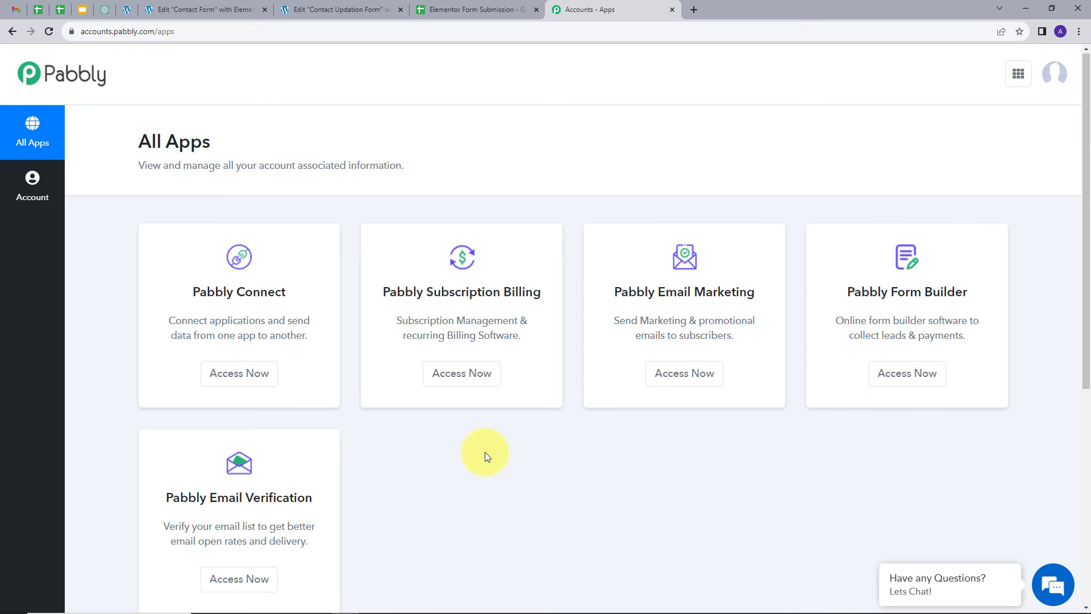
scroll(485, 451, "down", 1)
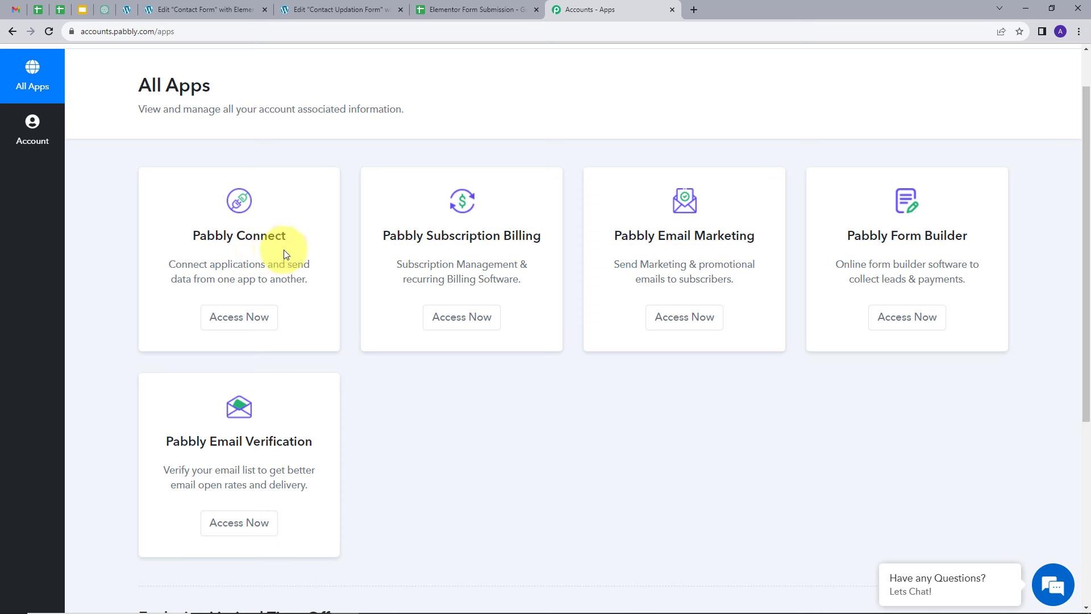
left_click(239, 322)
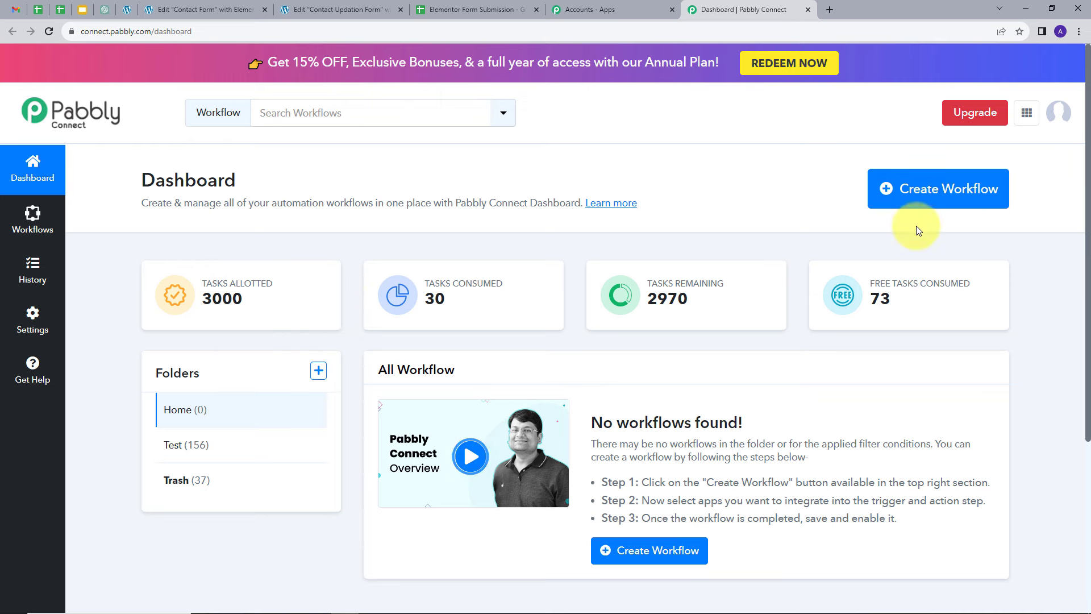
Step: Create a workflow named "Add Different Elementor Form Response in Google Sheets" in the Home folder
left_click(921, 194)
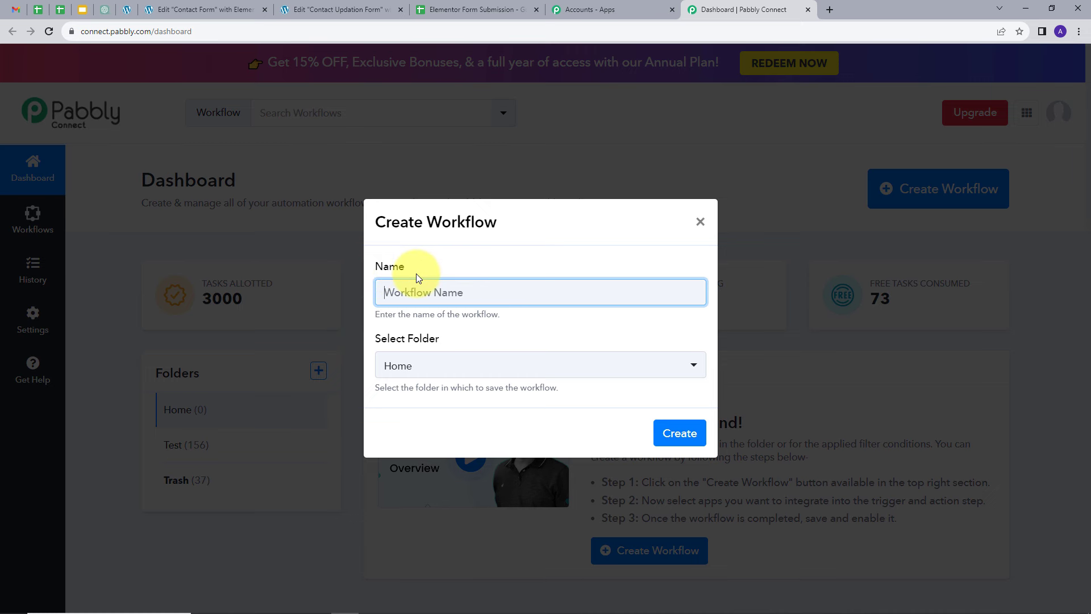
type("Add Different Elementor Form Response in Google Sheets")
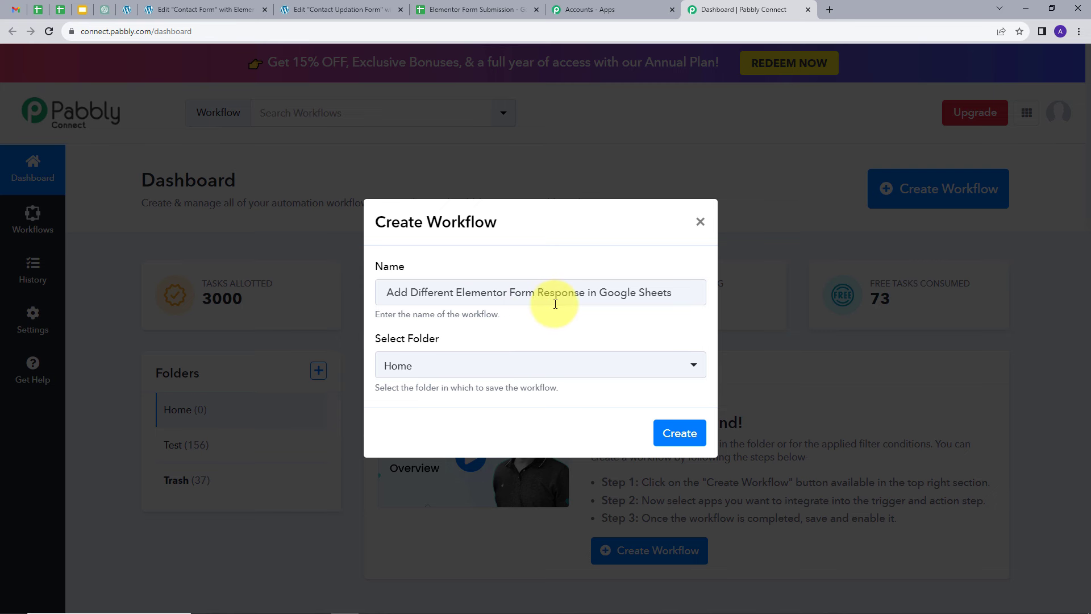
left_click(414, 369)
left_click(392, 435)
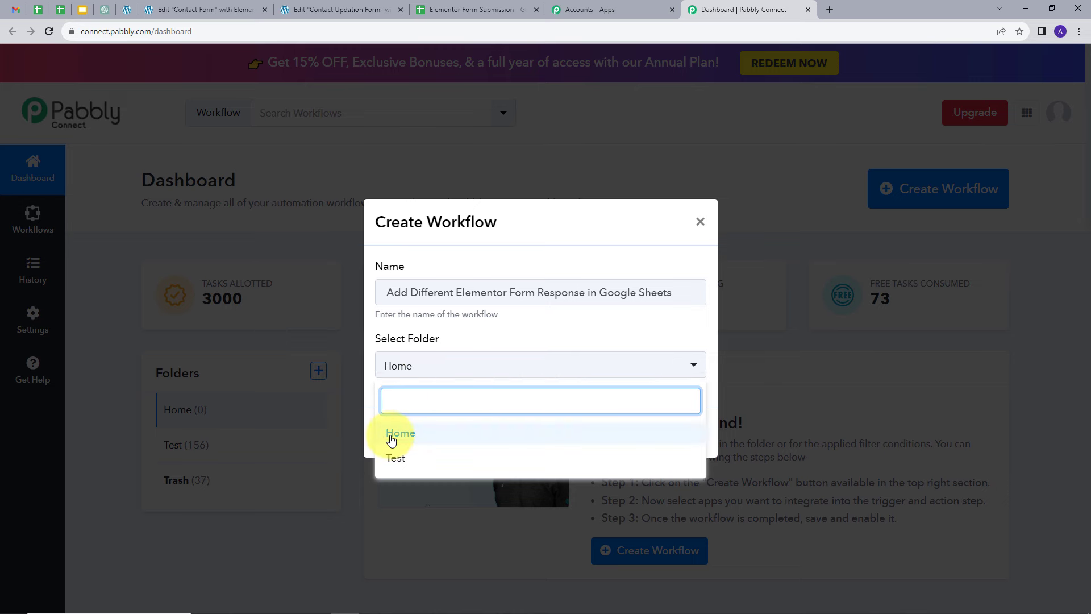
left_click(392, 434)
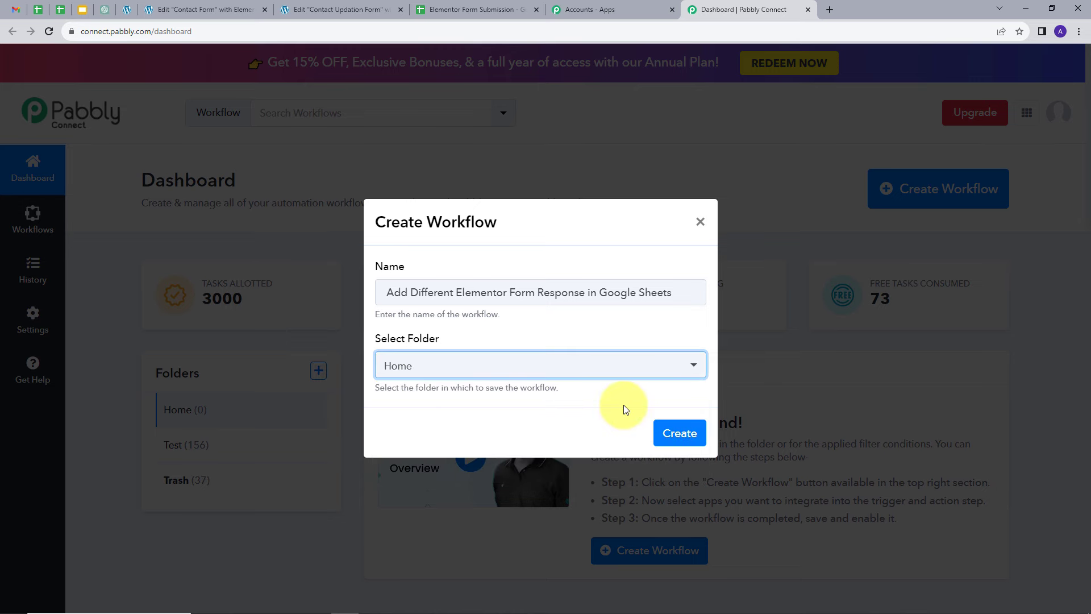
left_click(683, 430)
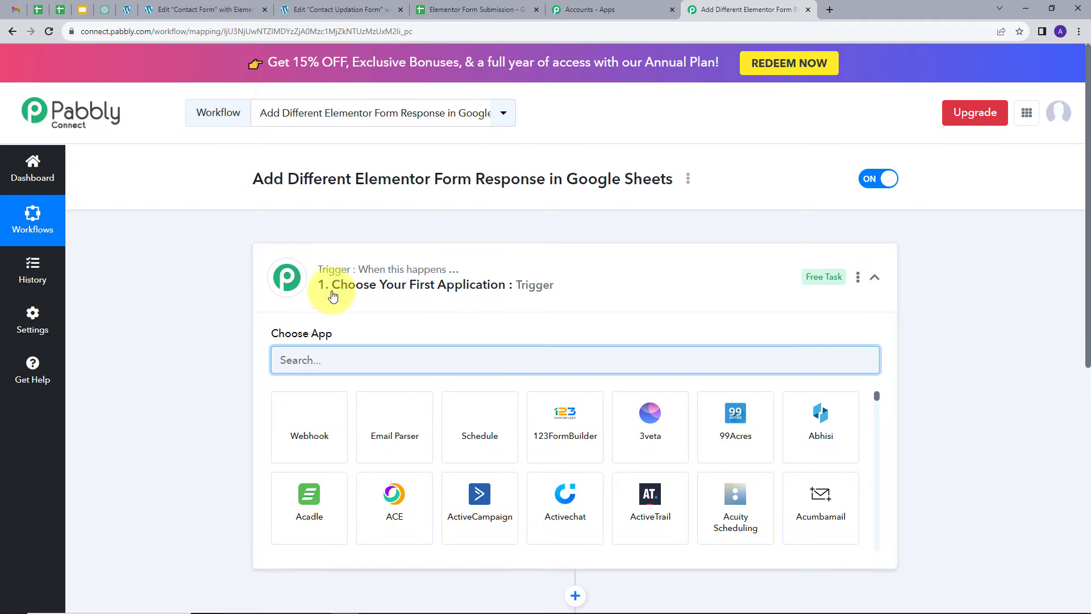
Step: Set the trigger app to Elementor with the New Form Submission event
scroll(200, 274, "down", 2)
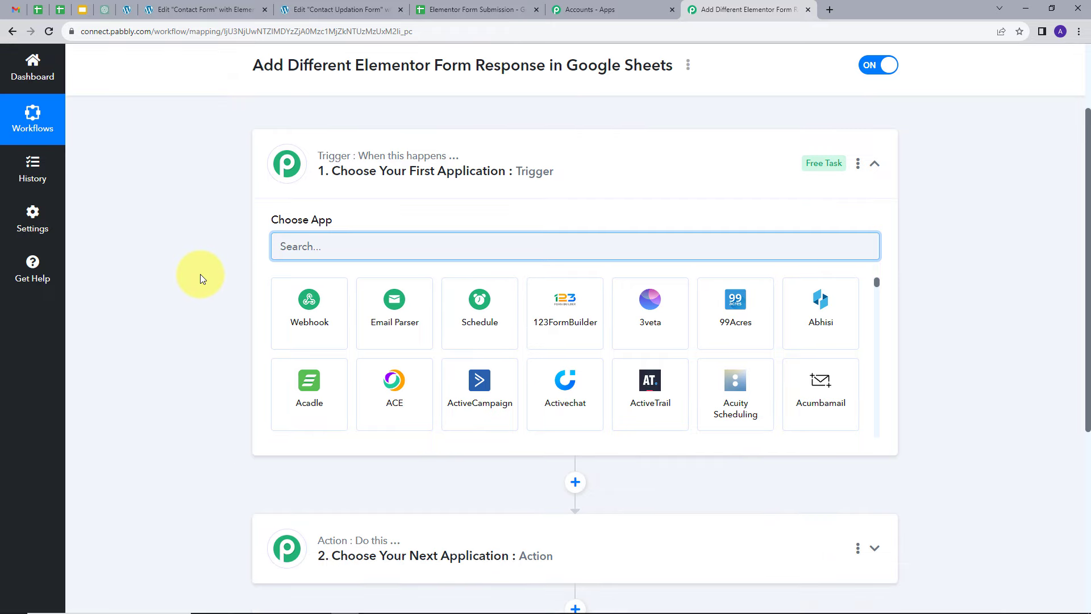
scroll(200, 274, "down", 1)
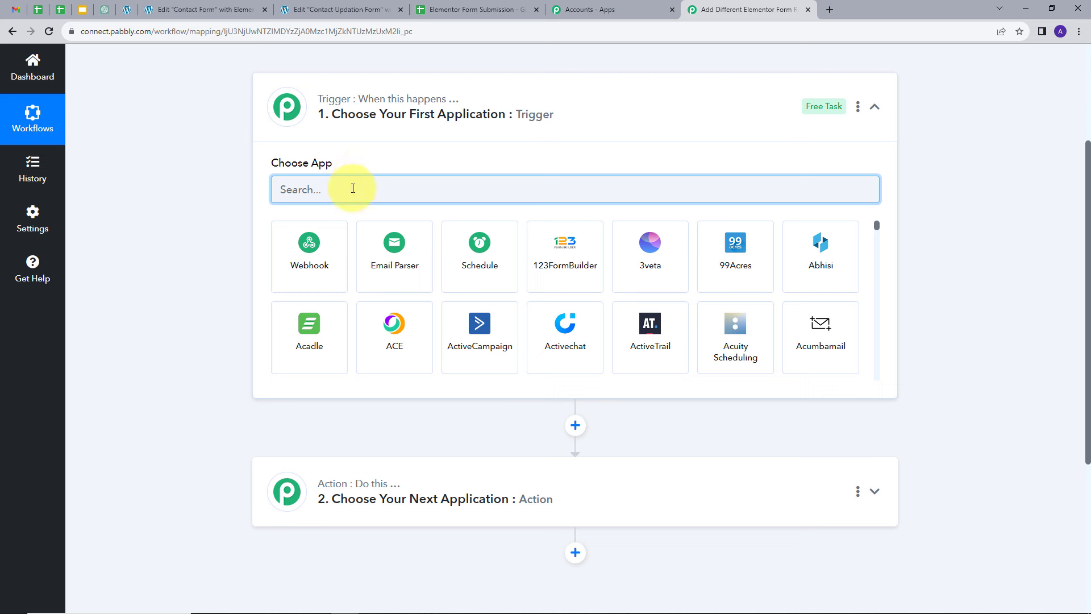
type("Ele")
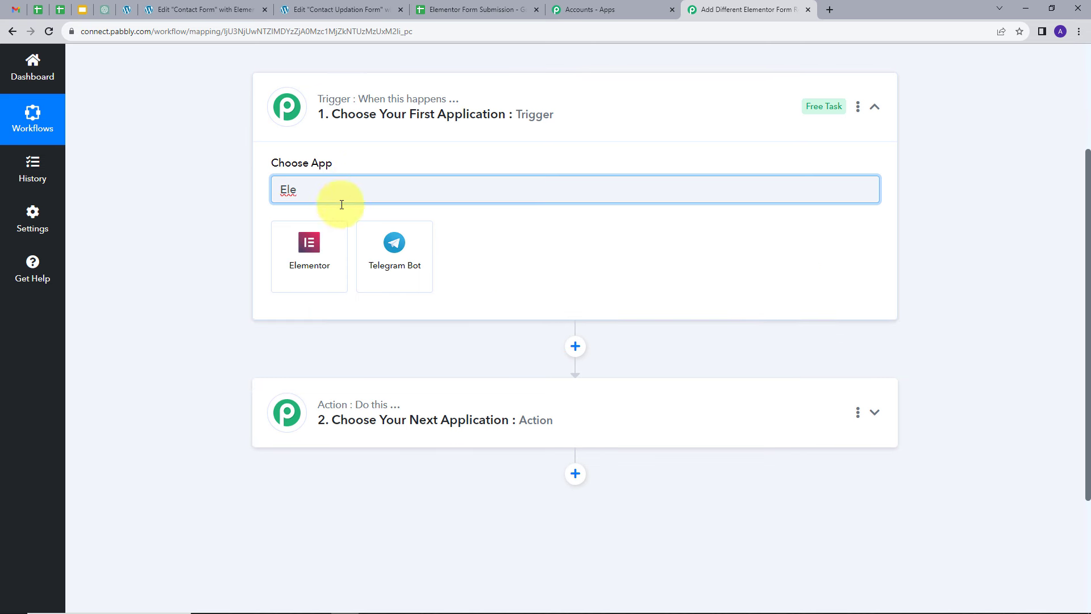
left_click(309, 243)
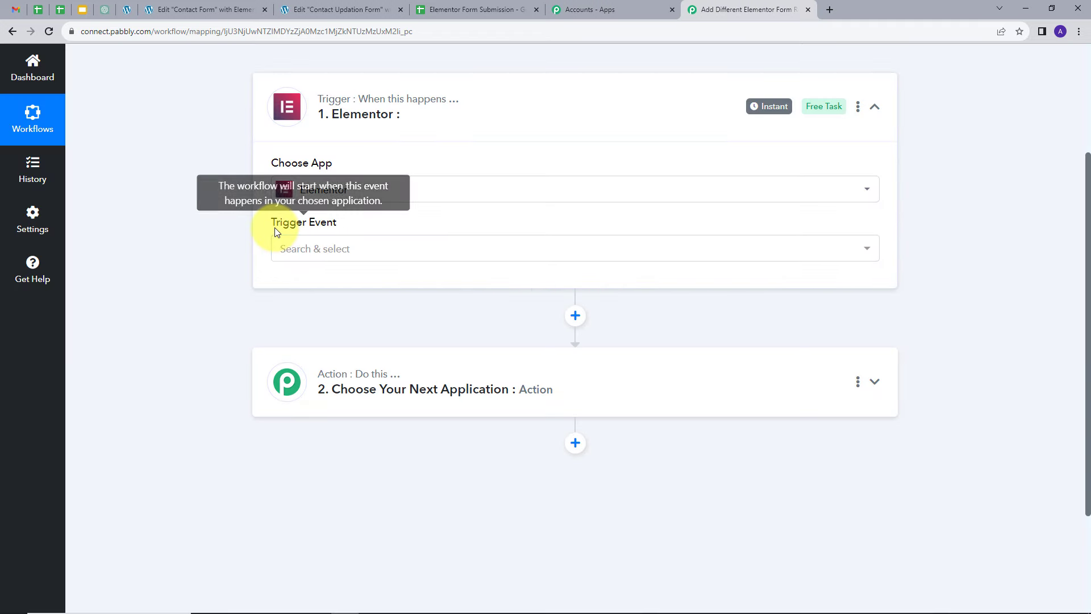
left_click(428, 248)
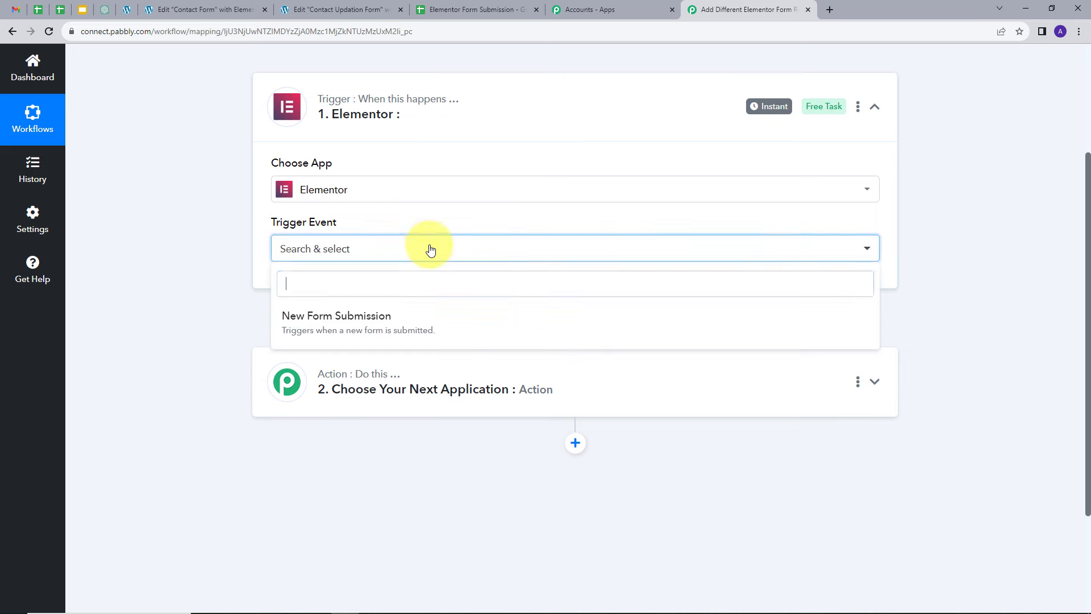
left_click(370, 326)
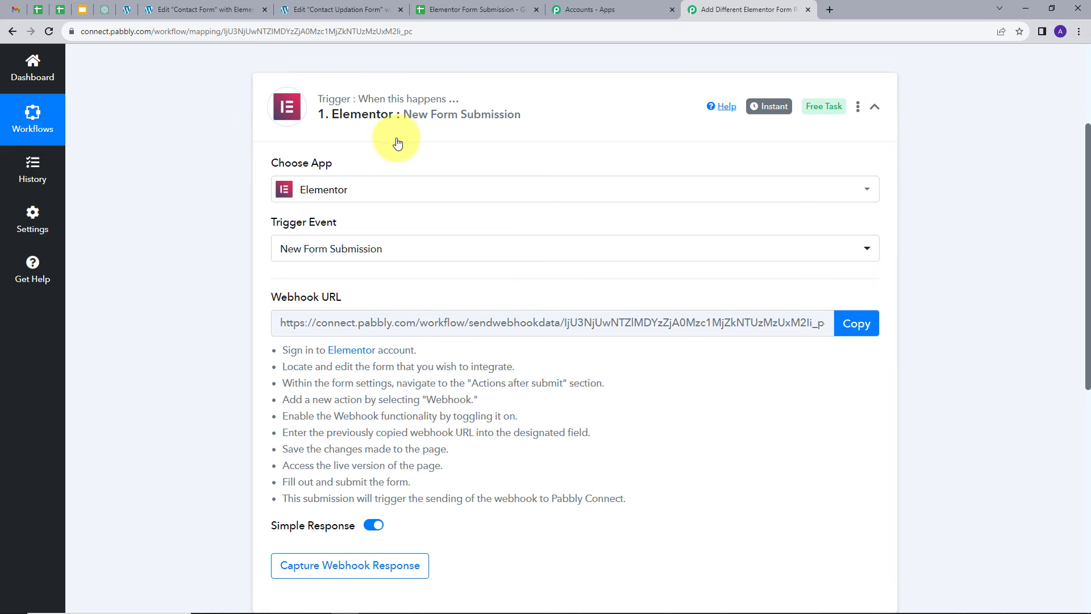
Step: Read the setup instructions and copy the trigger's webhook URL
scroll(201, 186, "down", 1)
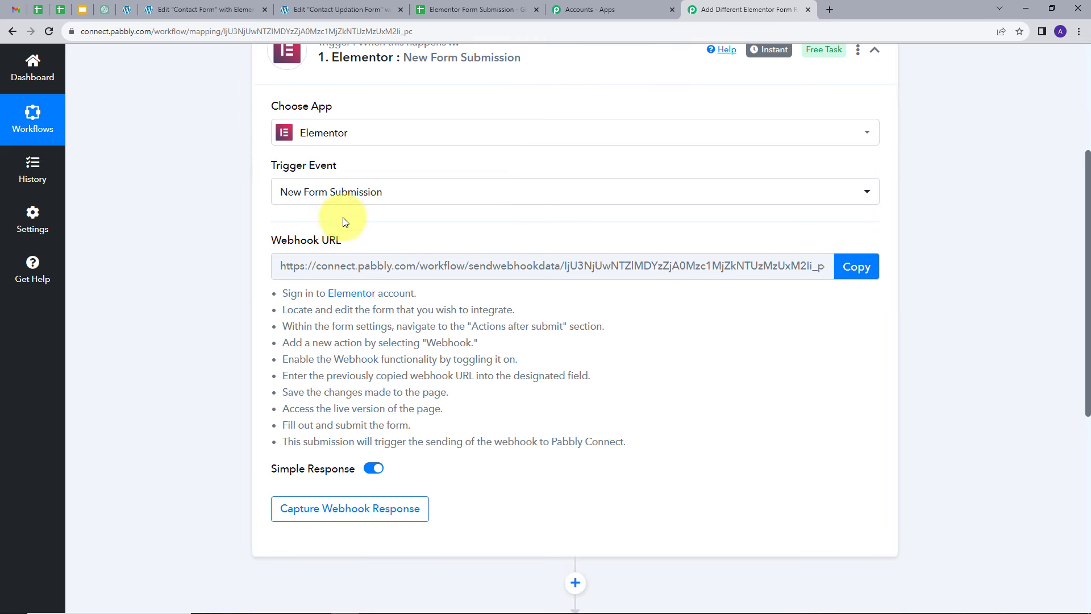
mouse_move(327, 242)
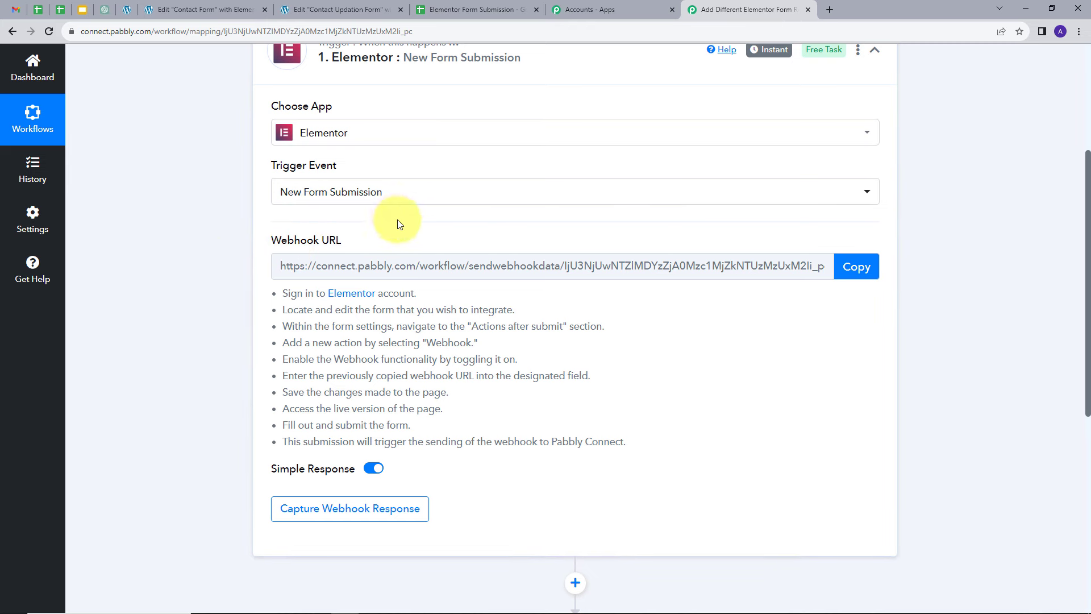
left_click_drag(277, 293, 636, 493)
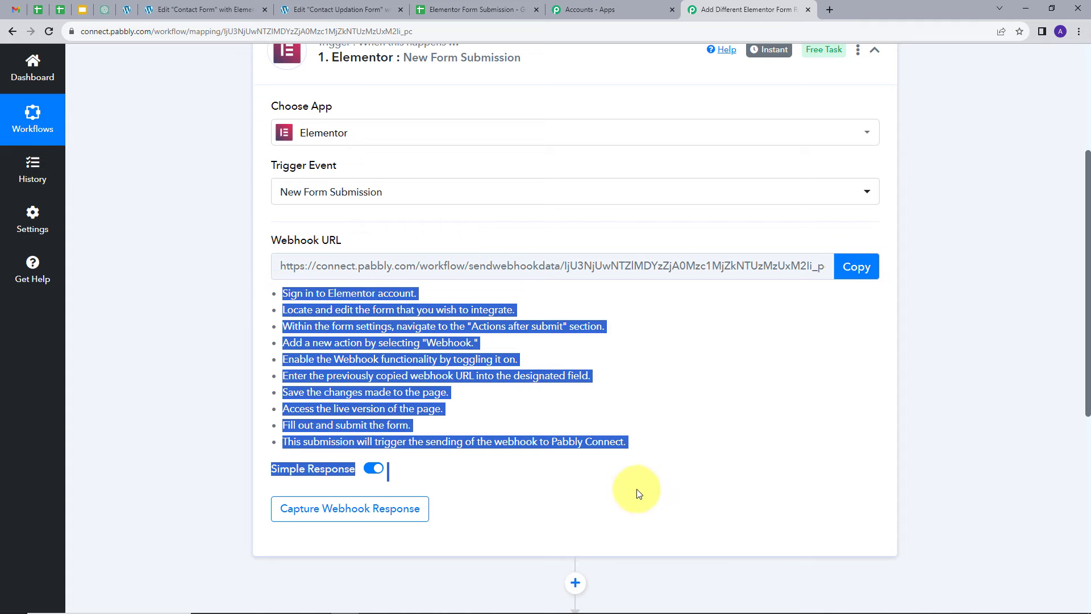
left_click(854, 269)
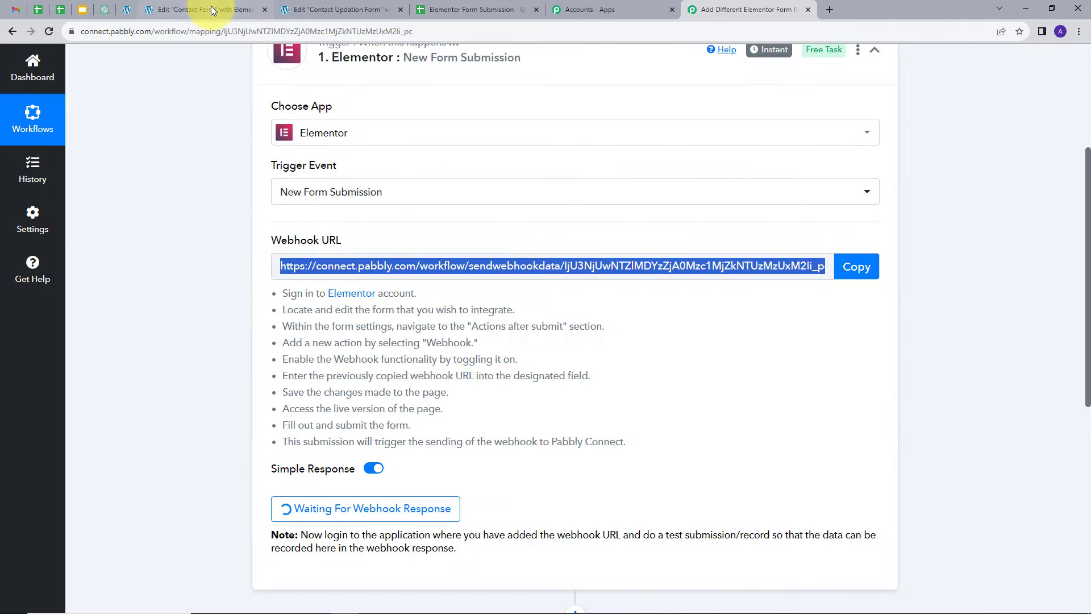
Step: In the Contact Form's editor, add a Webhook action to the form's actions after submit
left_click(210, 6)
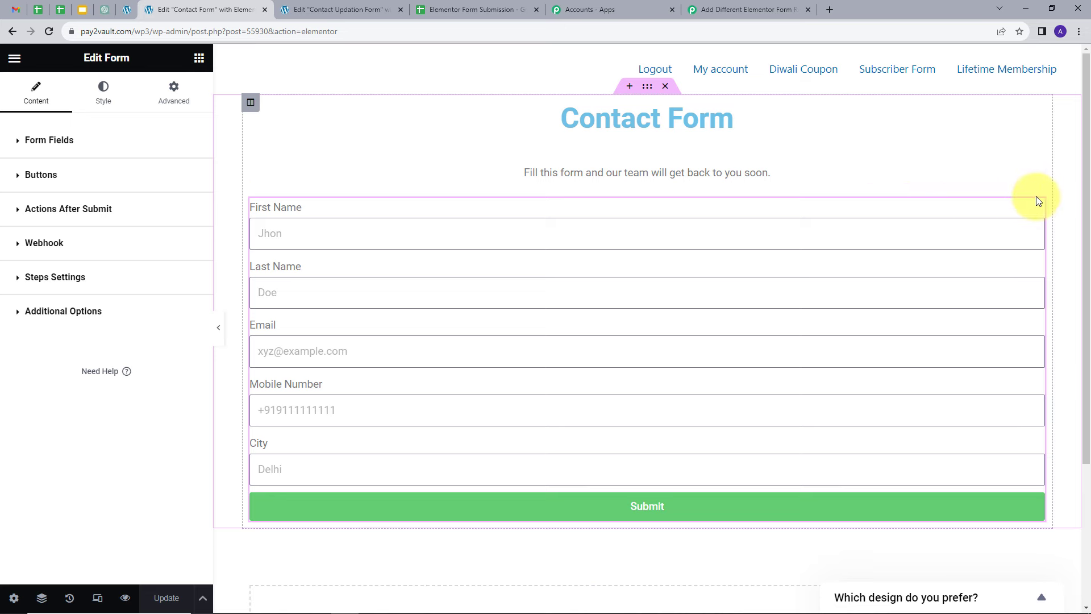
left_click(21, 143)
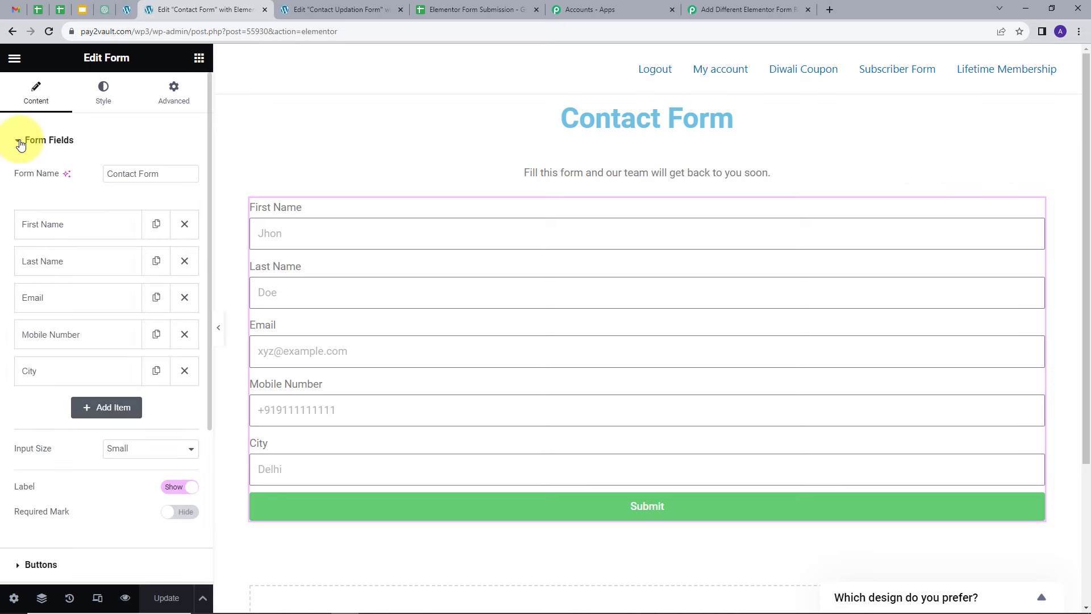
left_click(48, 139)
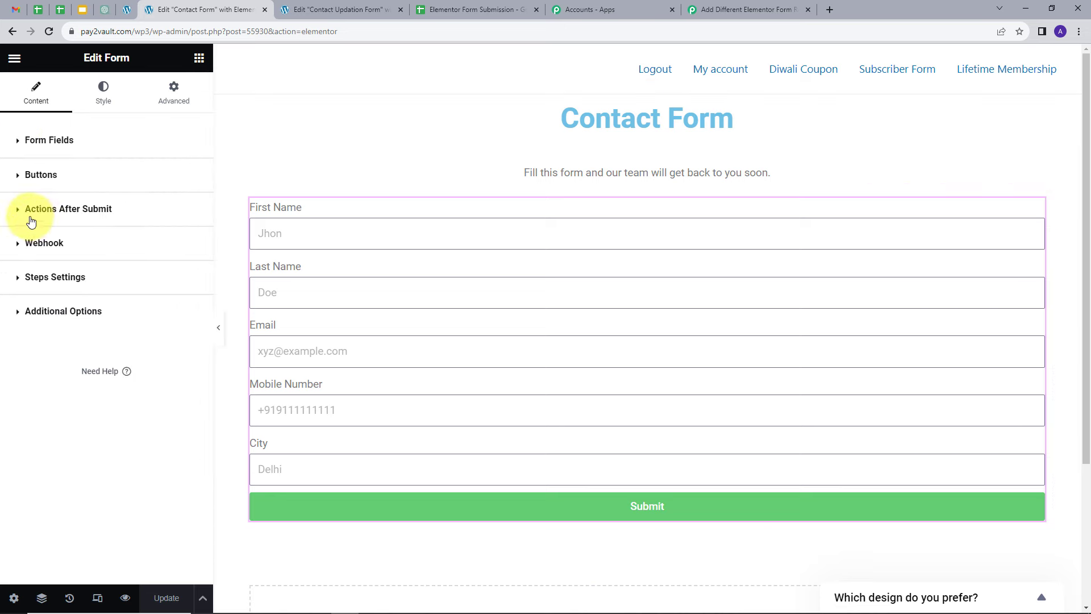
left_click(19, 209)
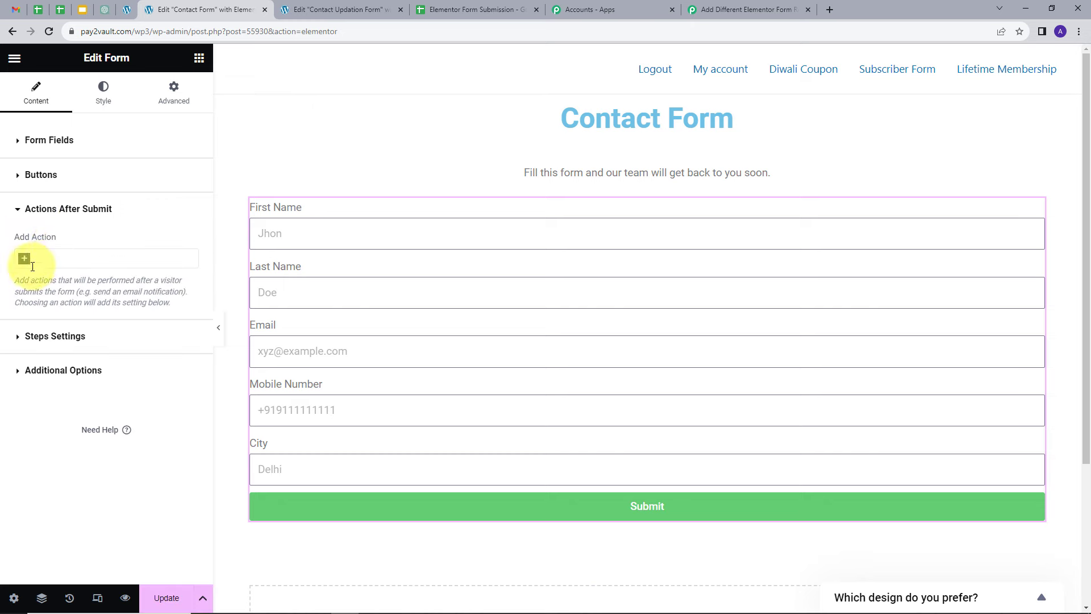
left_click(25, 261)
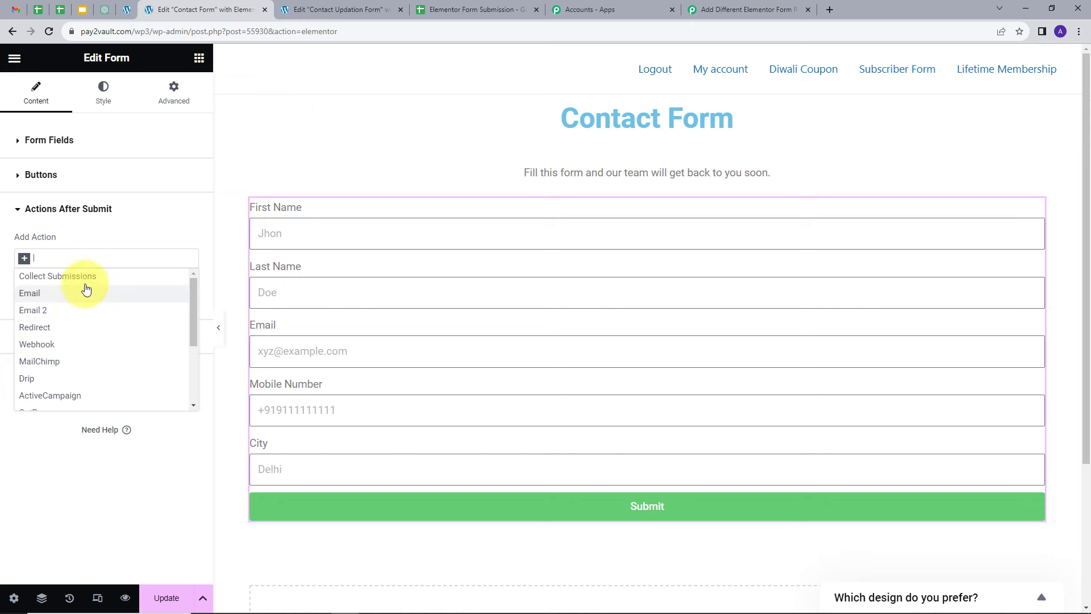
left_click(41, 345)
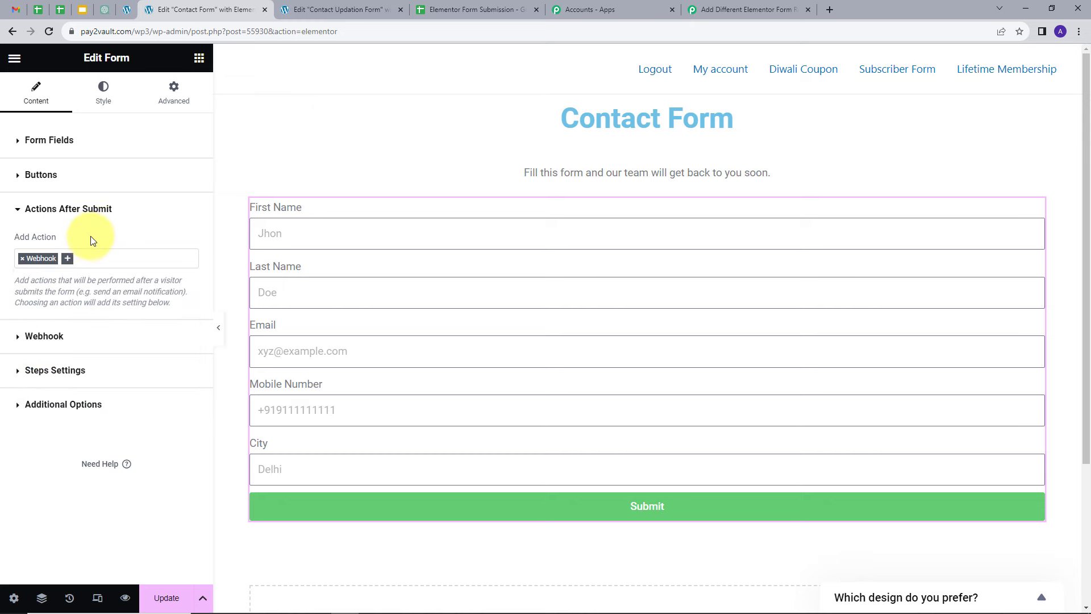
Step: Paste the copied Pabbly webhook URL into the form's webhook settings, enable Advanced Data, and update the page
left_click(16, 341)
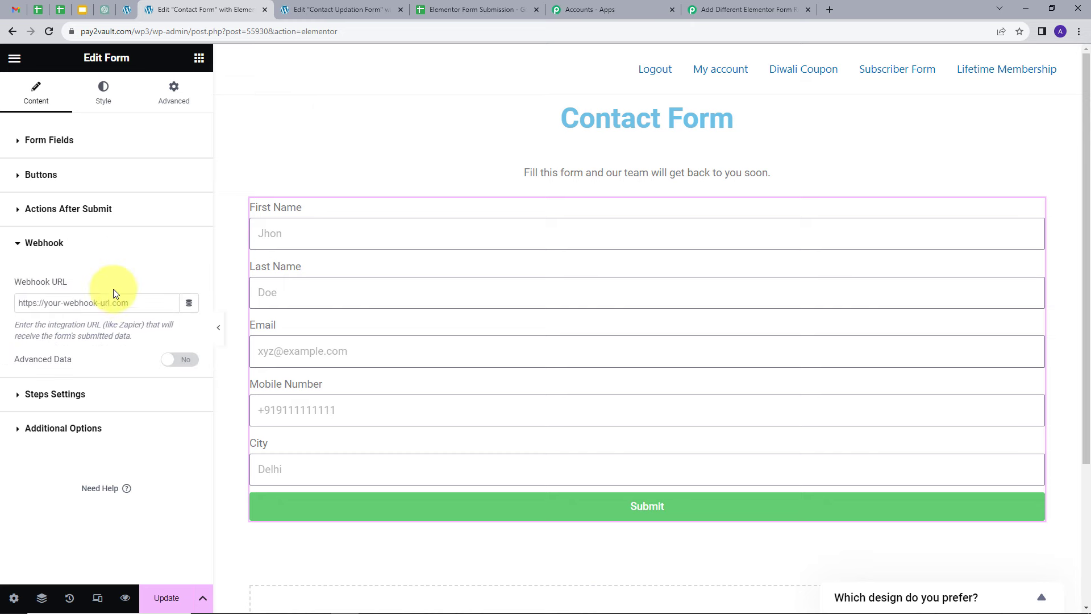
left_click(44, 304)
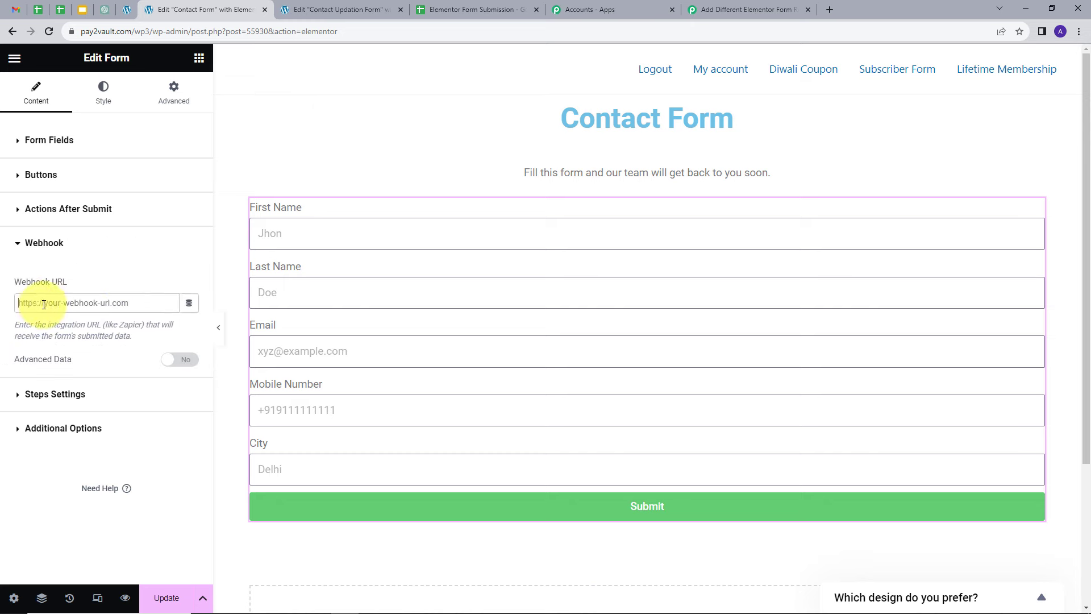
key("ctrl+v")
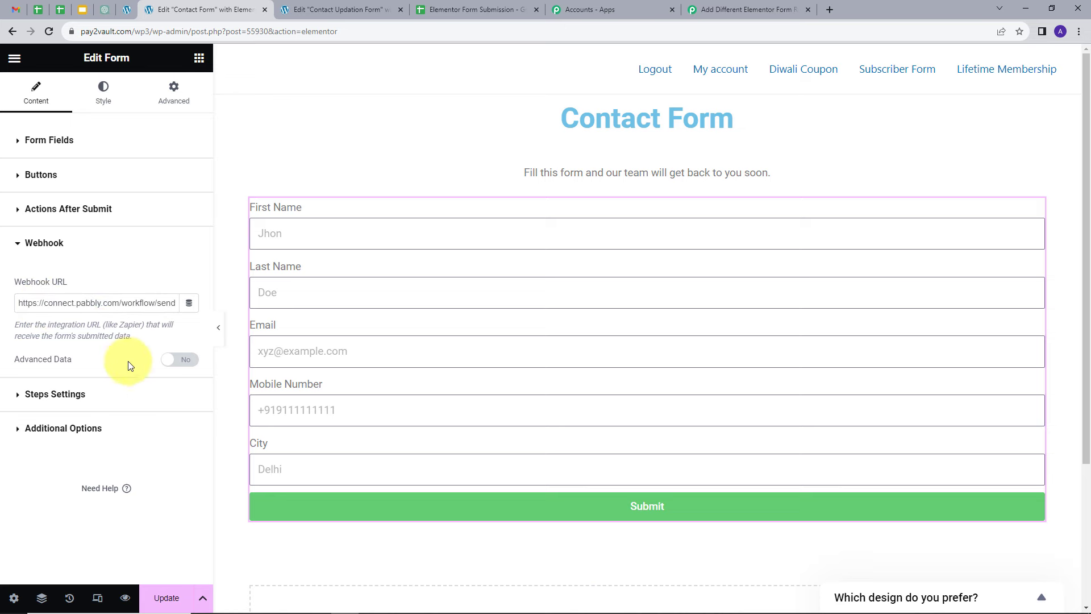
left_click(182, 361)
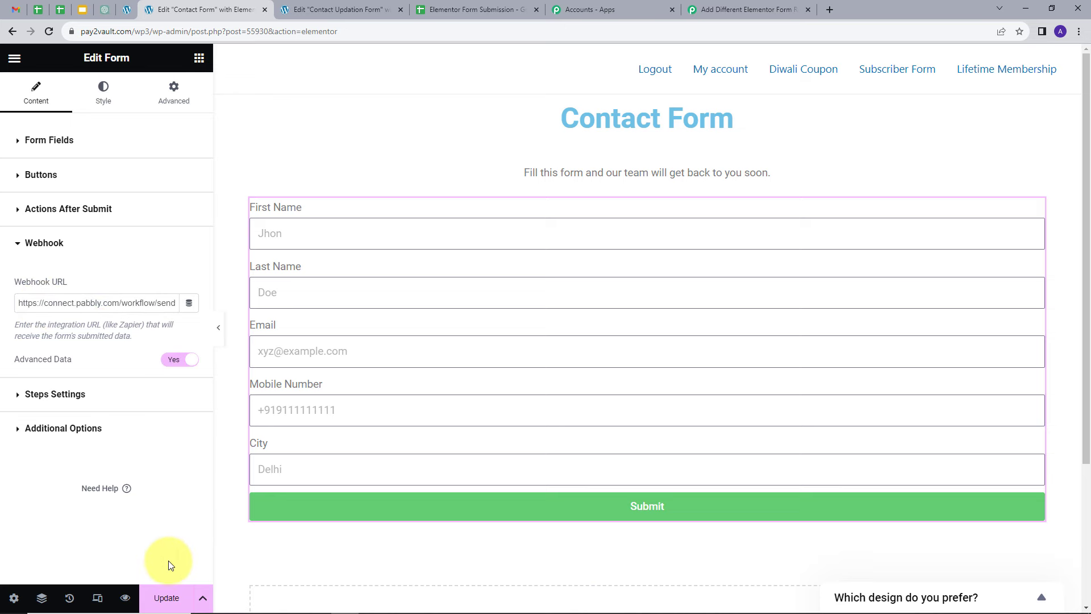
left_click(168, 596)
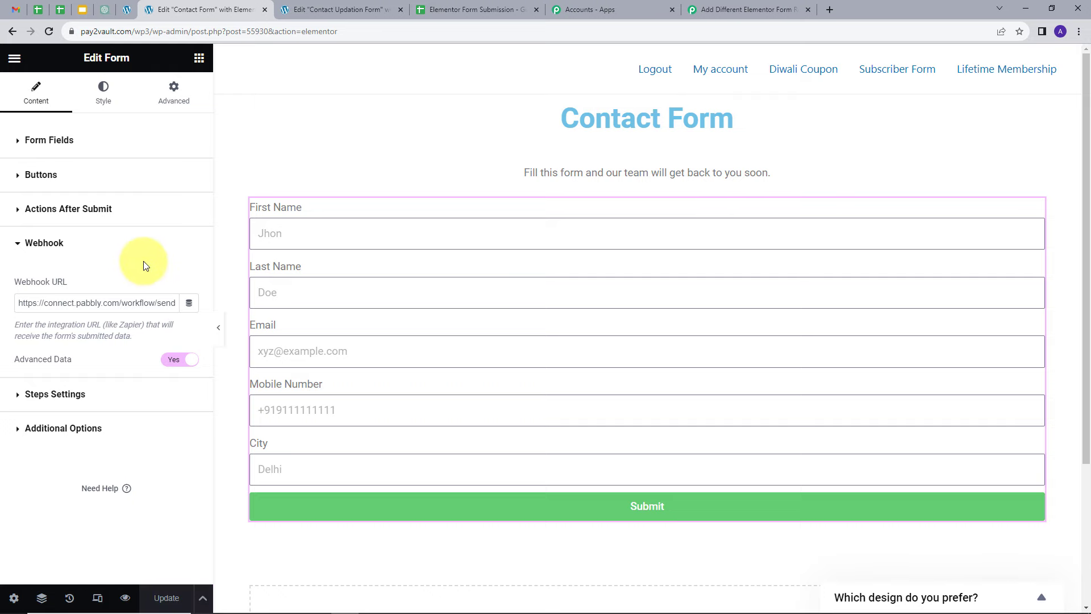
Step: Select the form in the Contact Updation Form editor and add a Webhook action after submit
left_click(336, 14)
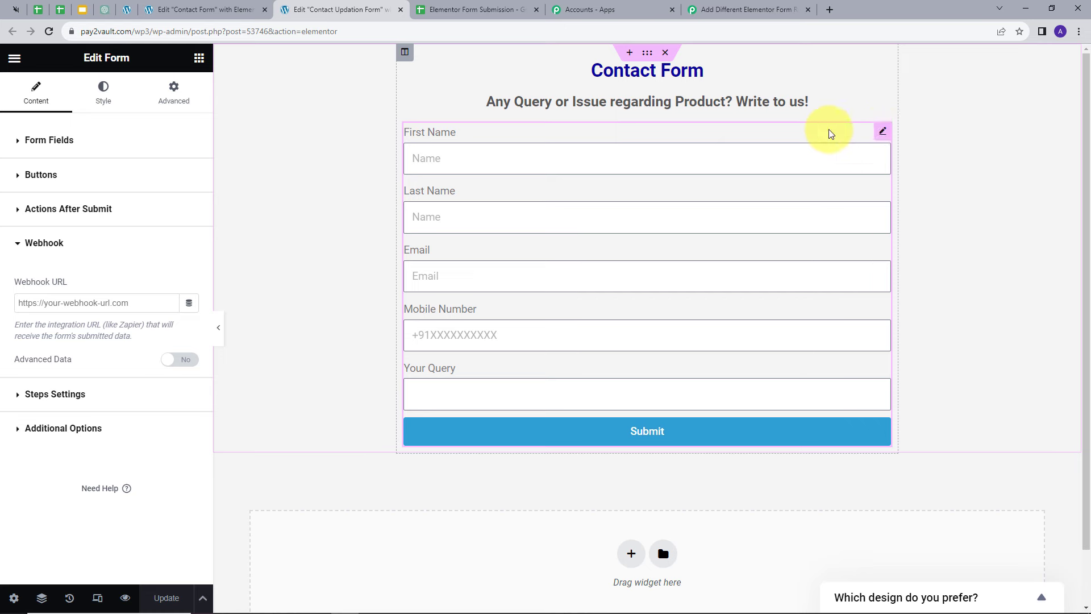
left_click(883, 134)
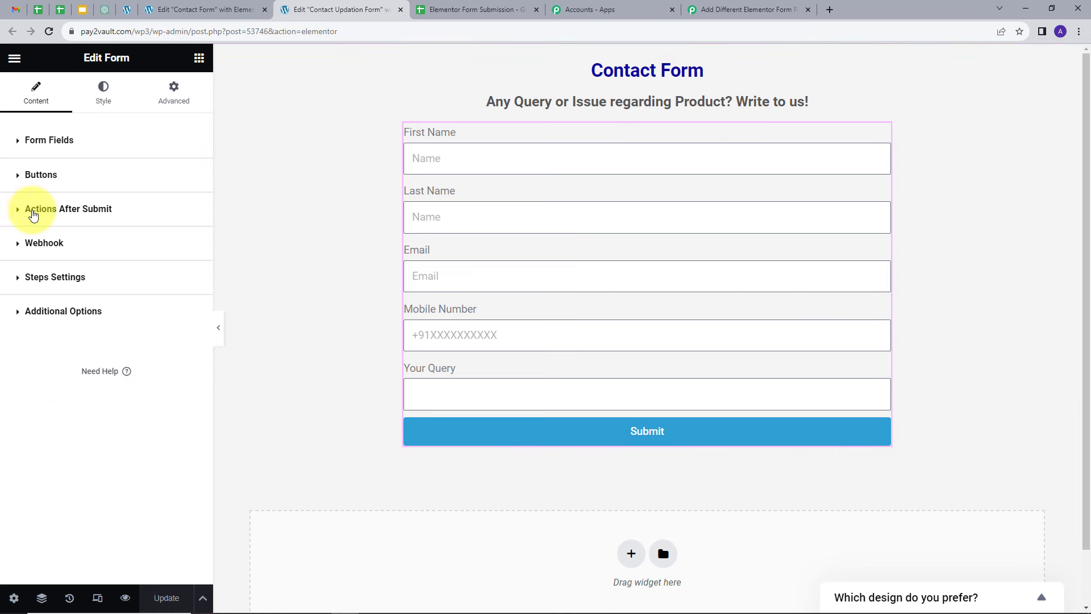
left_click(33, 214)
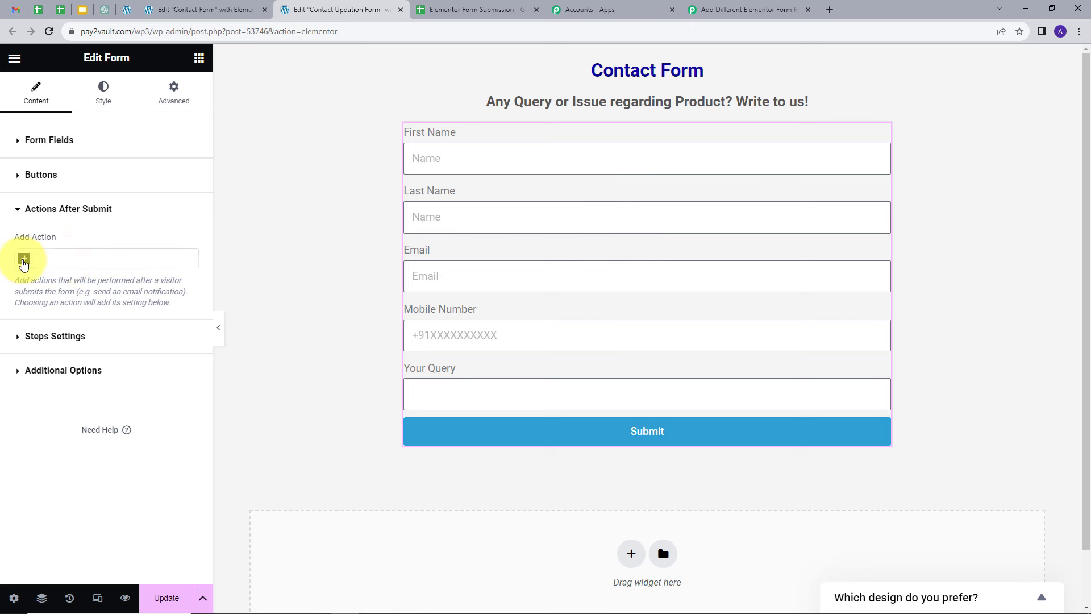
left_click(23, 262)
left_click(36, 343)
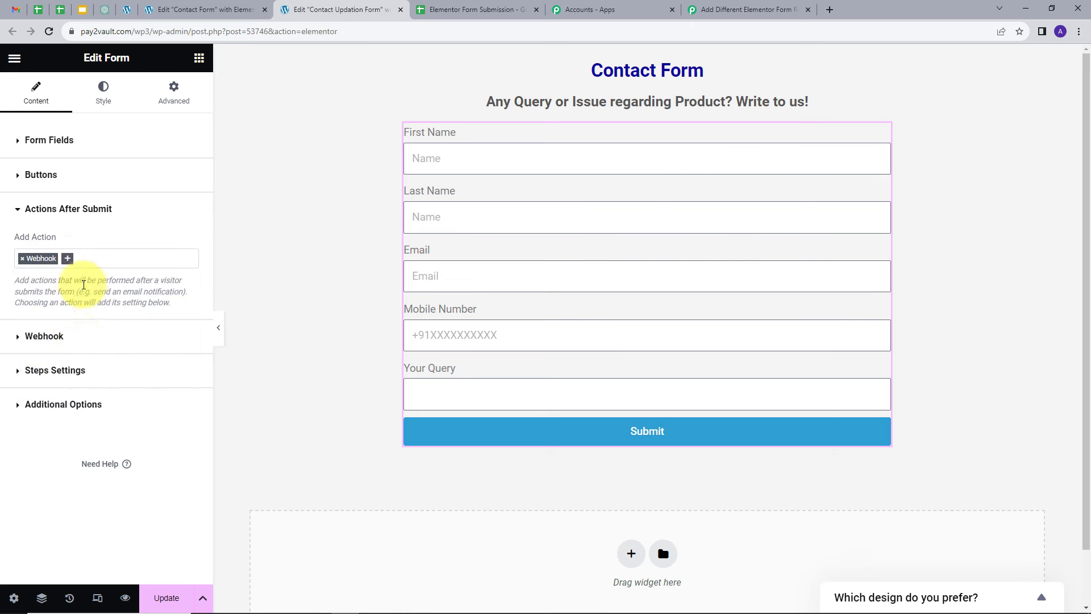
Step: Paste the same webhook URL into the Contact Updation Form's webhook settings, enable Advanced Data, and update the page
left_click(31, 340)
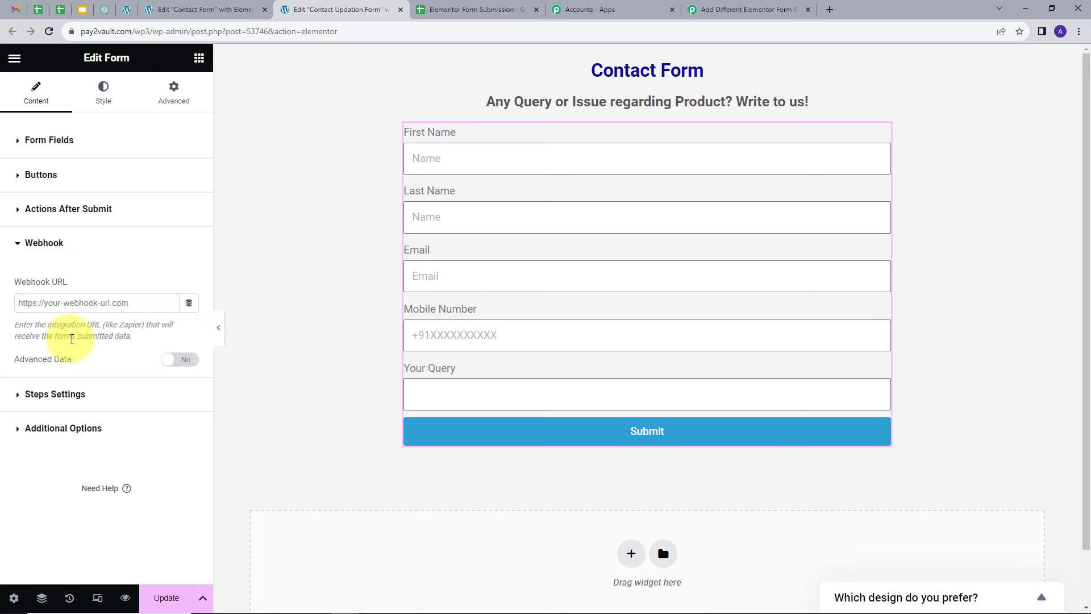
left_click(69, 306)
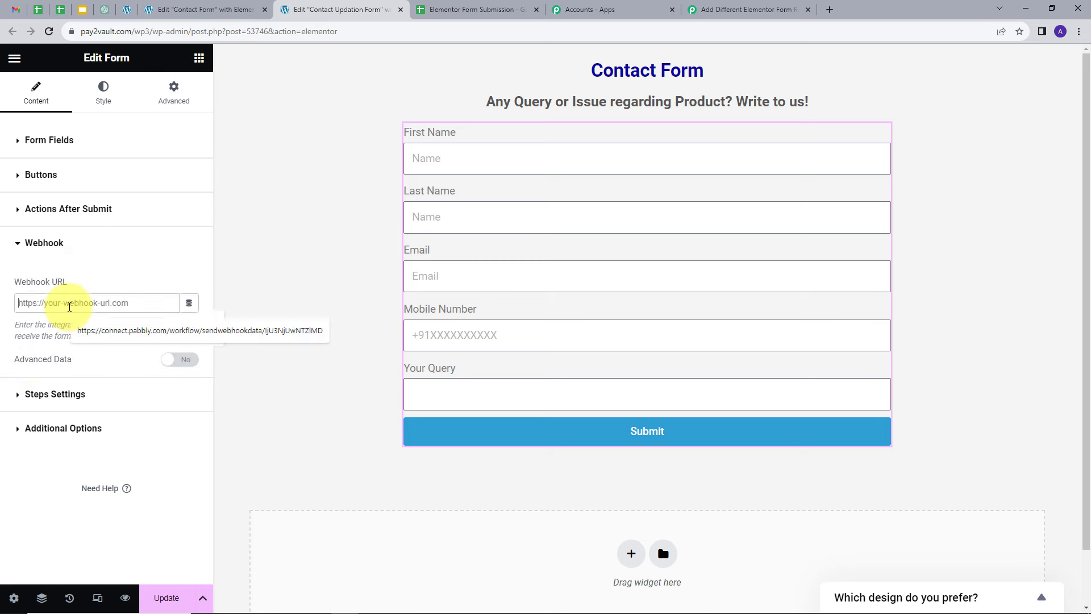
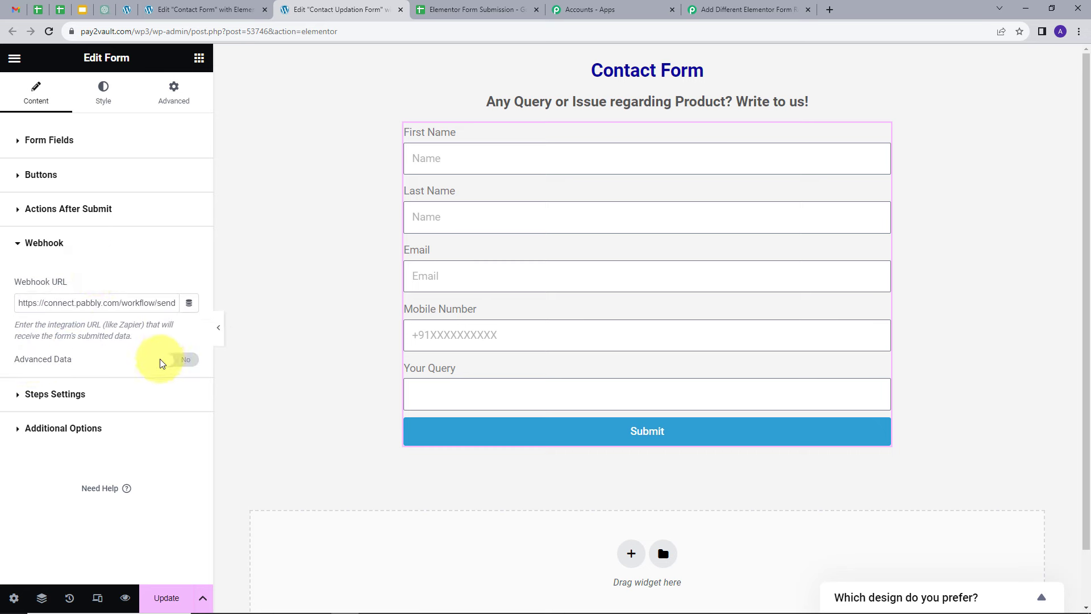
left_click(181, 364)
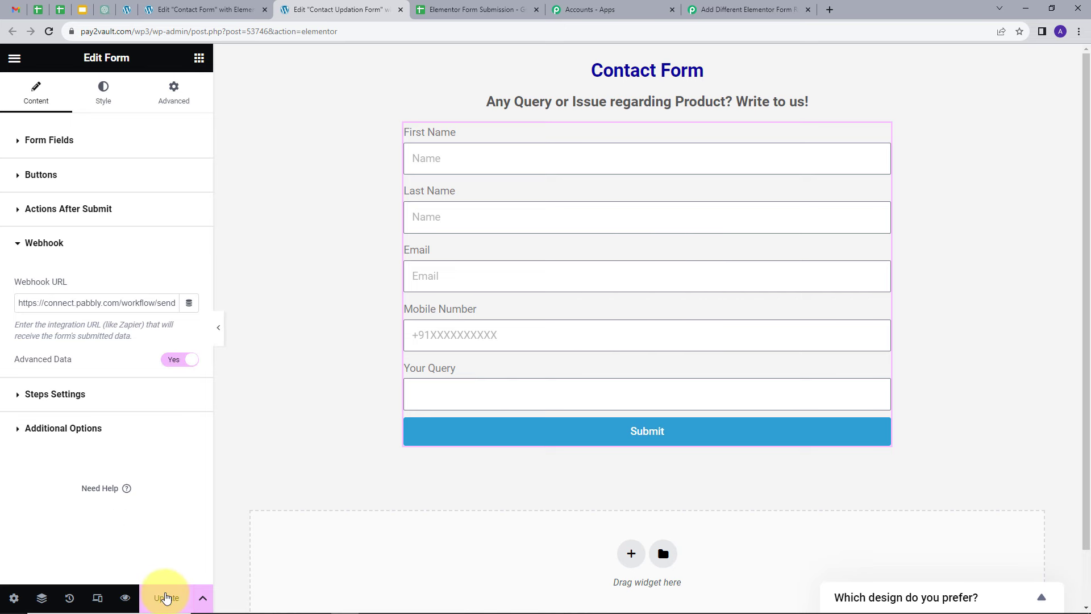
left_click(166, 597)
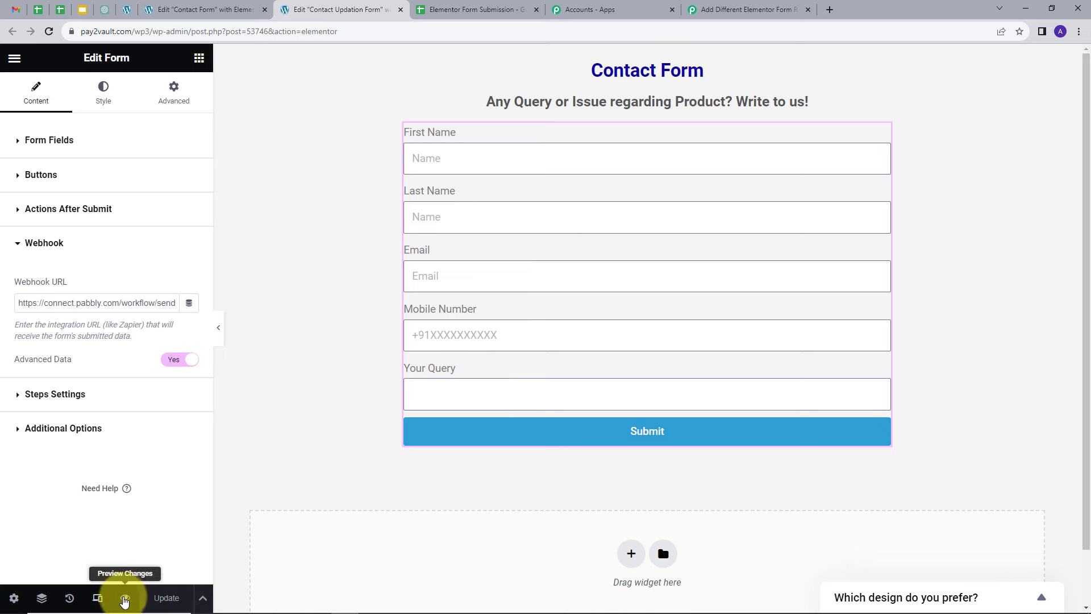
Step: Open preview pages for both the Contact Updation Form and the Contact Form
left_click(125, 597)
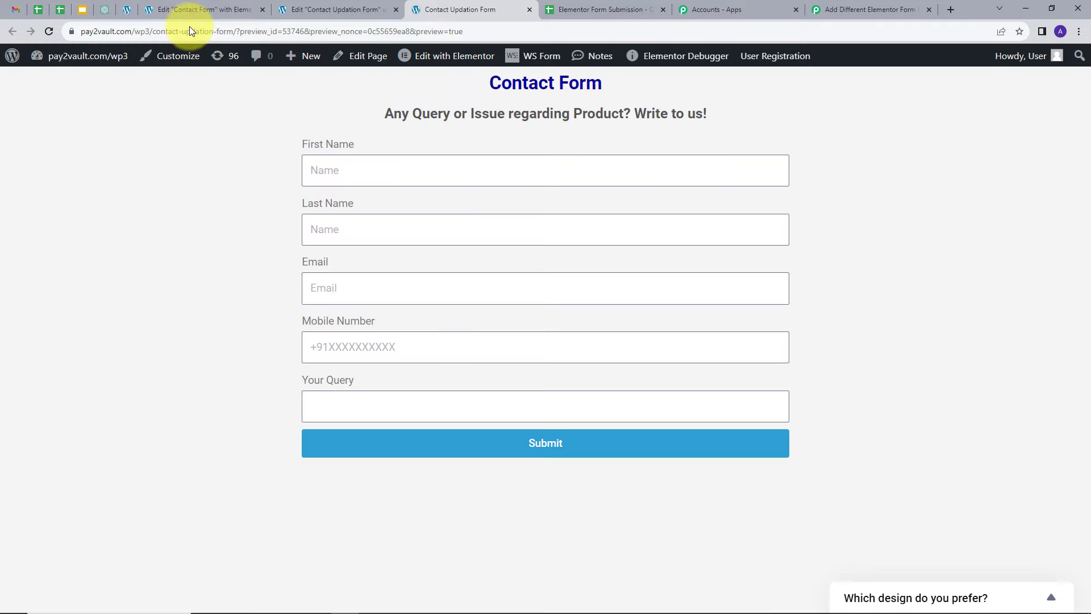
left_click(196, 8)
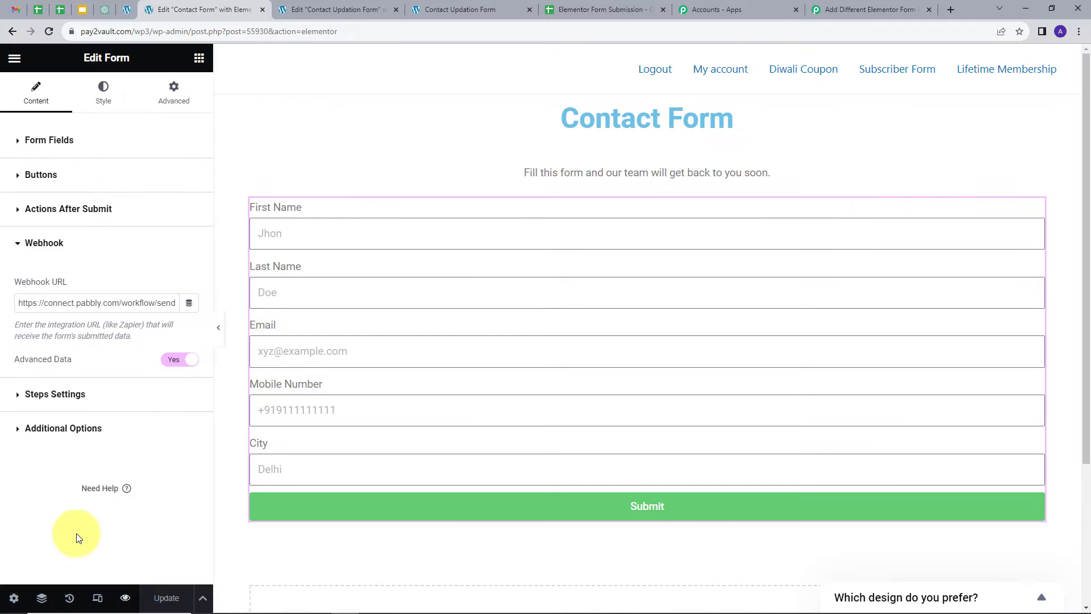
left_click(126, 598)
key("ctrl+Tab")
key("ctrl+Tab")
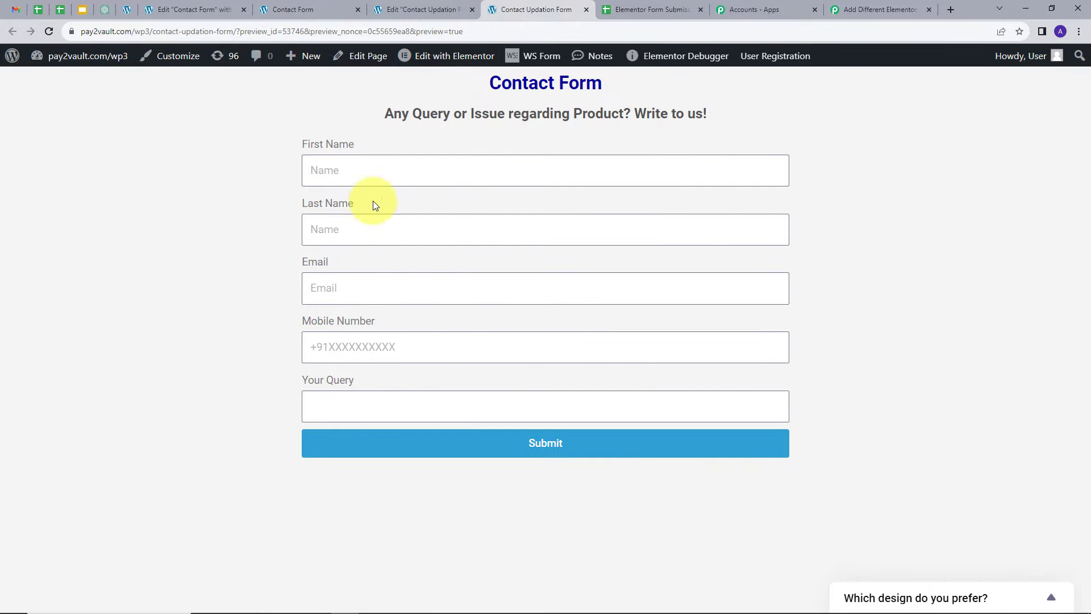
left_click(318, 10)
left_click(564, 7)
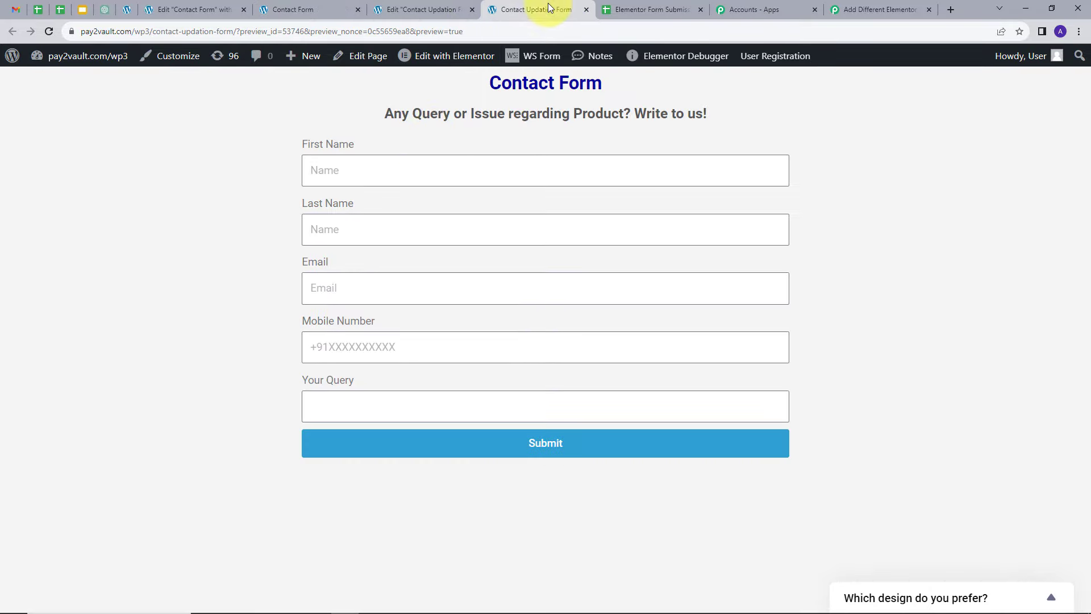
left_click(879, 7)
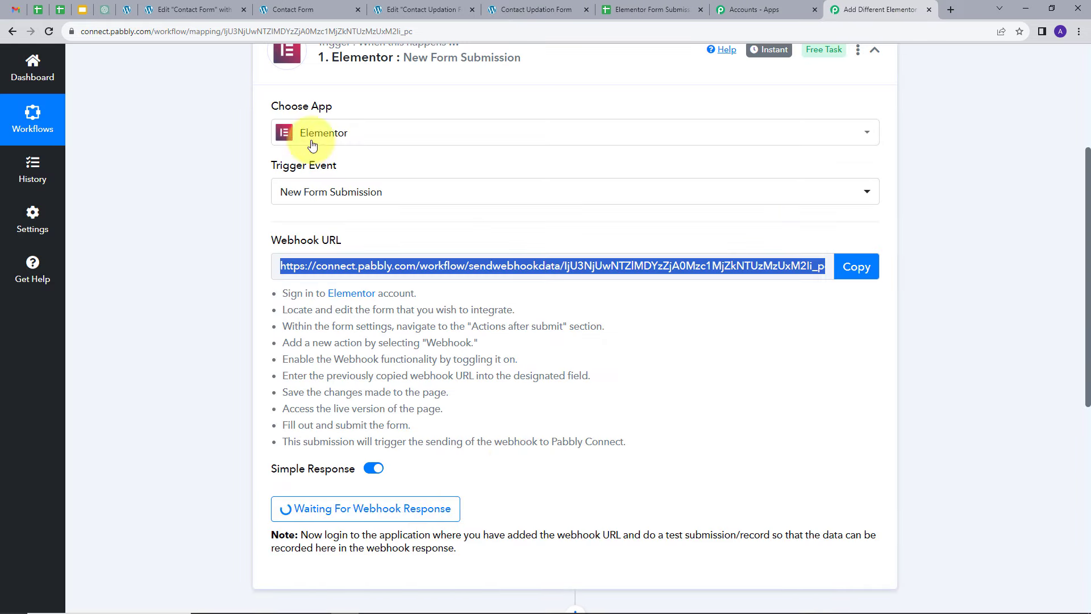
Step: Fill in the Contact Form preview with first name Test, last name User, an email, a mobile number and city Bhopal, then submit it
left_click(293, 9)
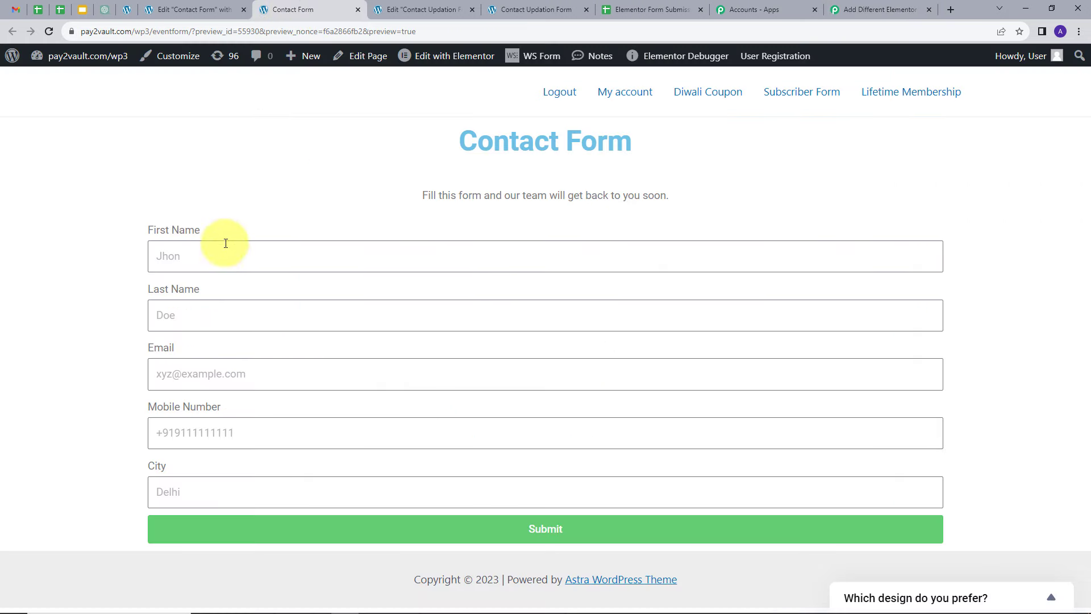
left_click(196, 257)
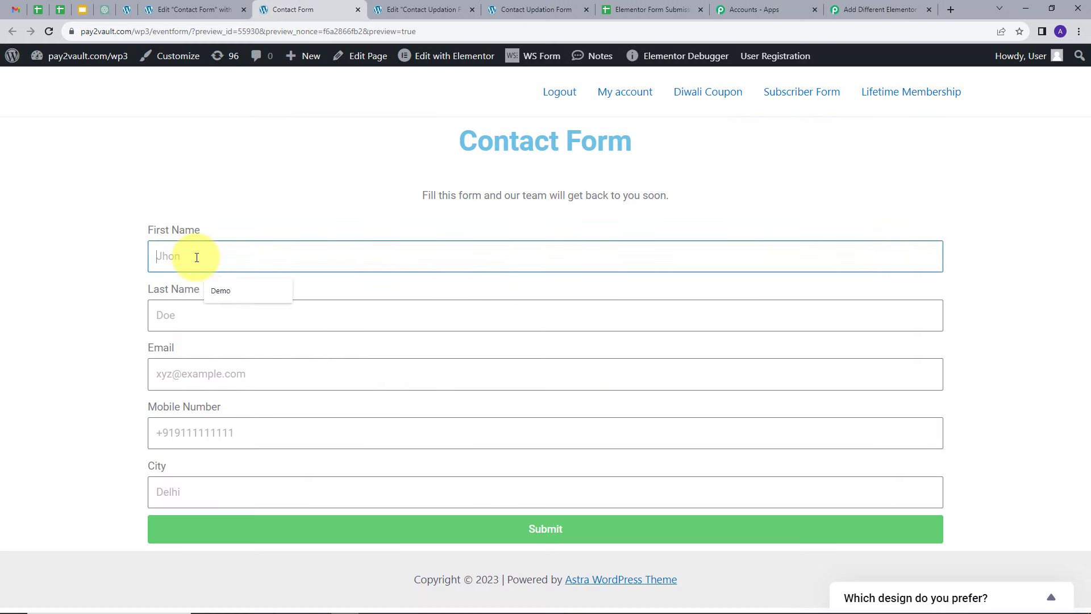
type("Test")
key("Tab")
type("U")
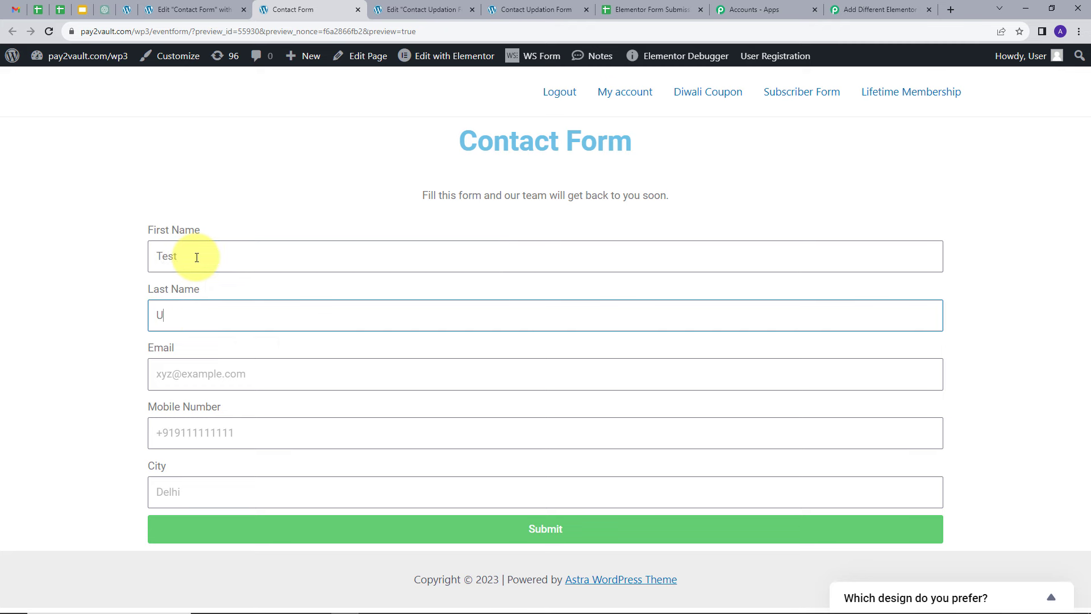
type("ser")
key("Tab")
key("ctrl+v")
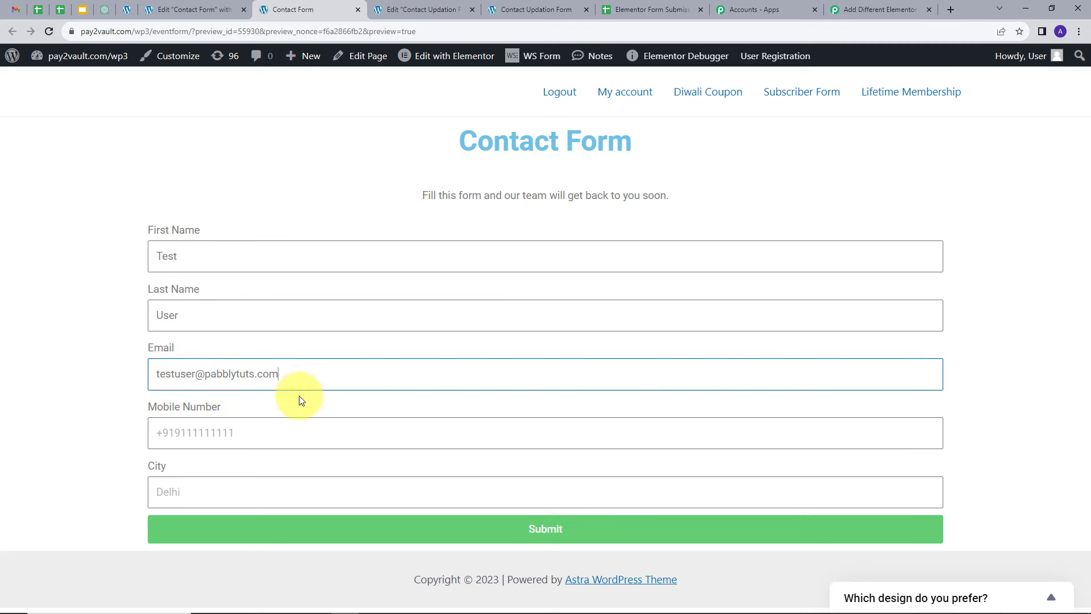
left_click(189, 426)
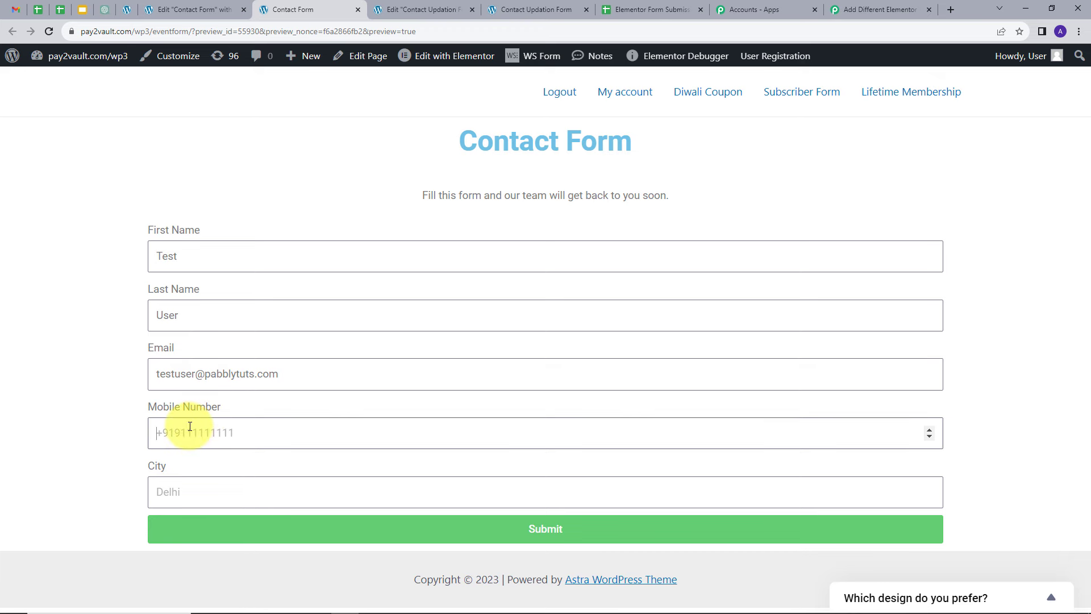
key("ctrl+v")
left_click(201, 487)
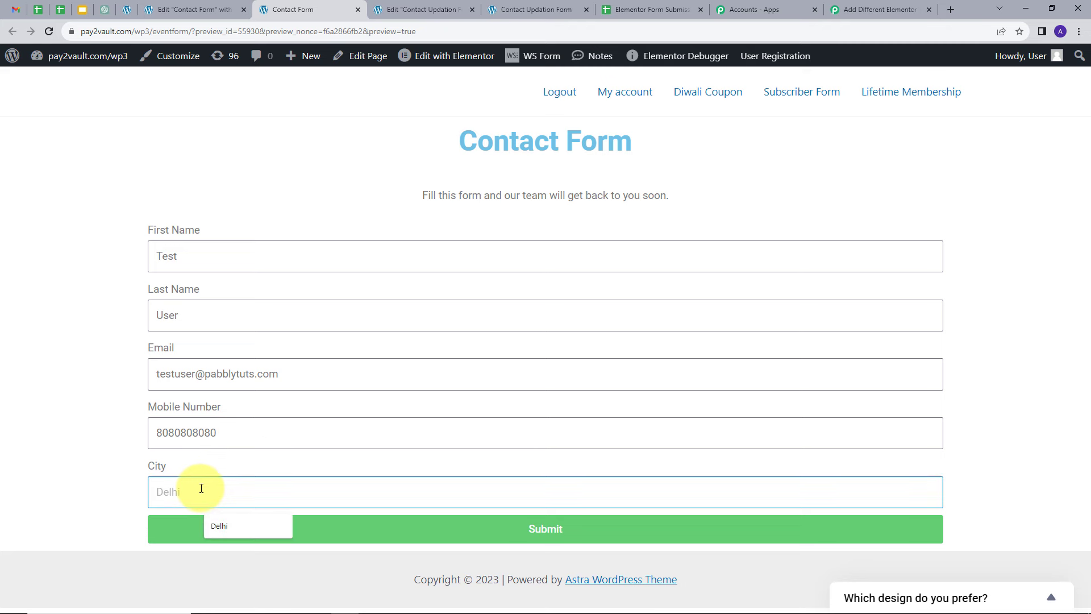
type("Bhopal")
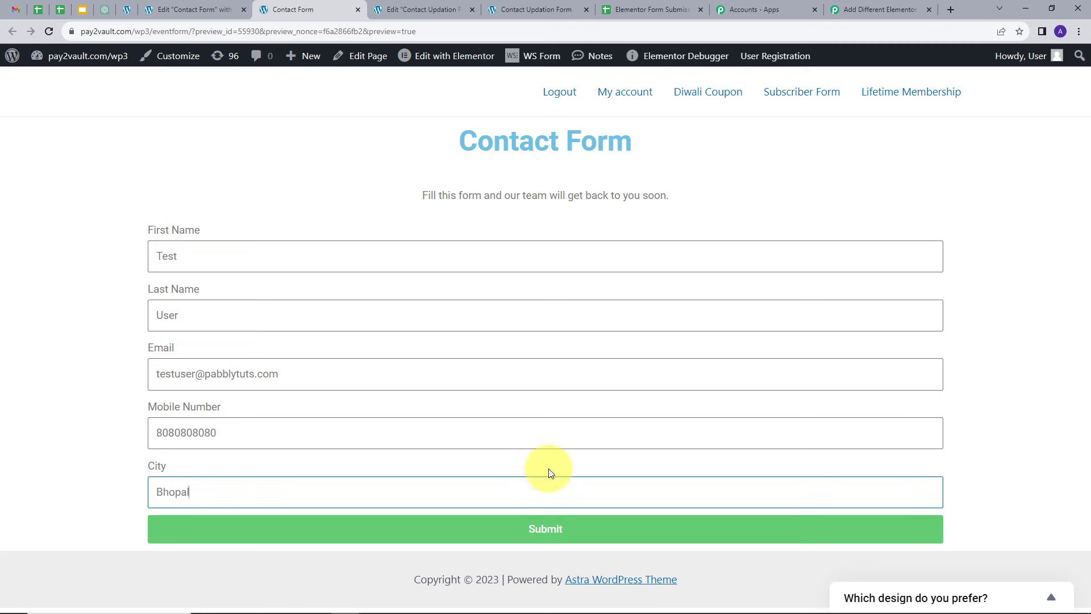
left_click(550, 530)
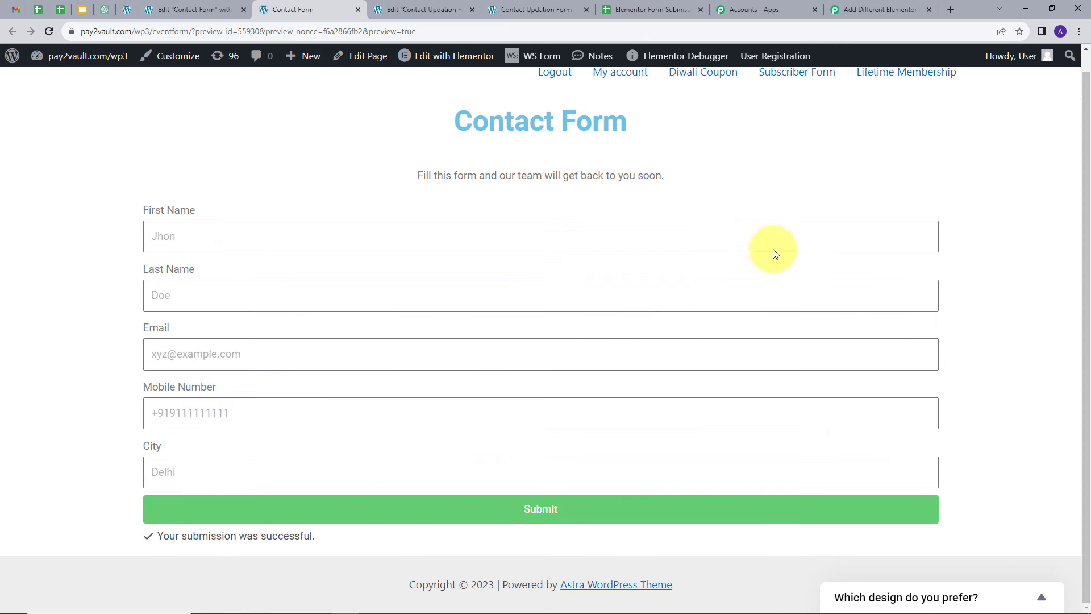
Step: Examine the webhook response captured in the Pabbly Elementor trigger
left_click(879, 2)
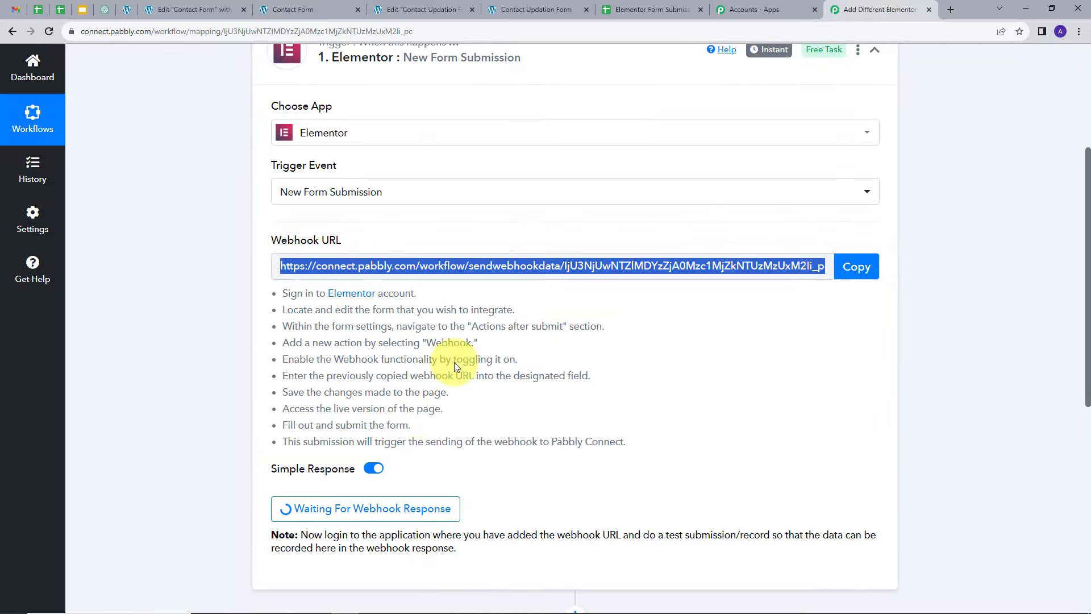
scroll(762, 324, "down", 7)
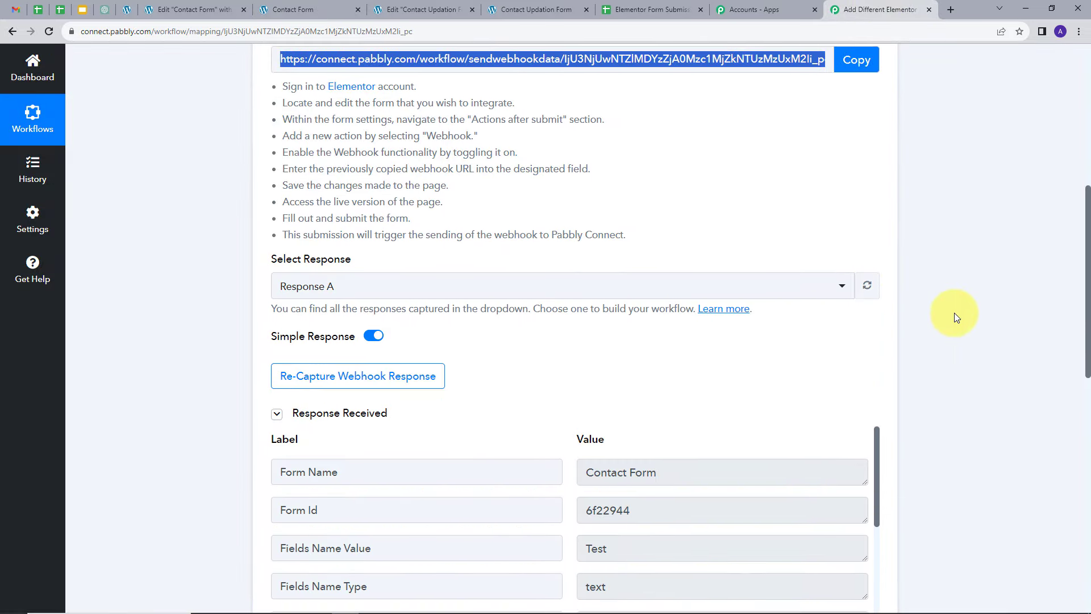
scroll(947, 313, "down", 1)
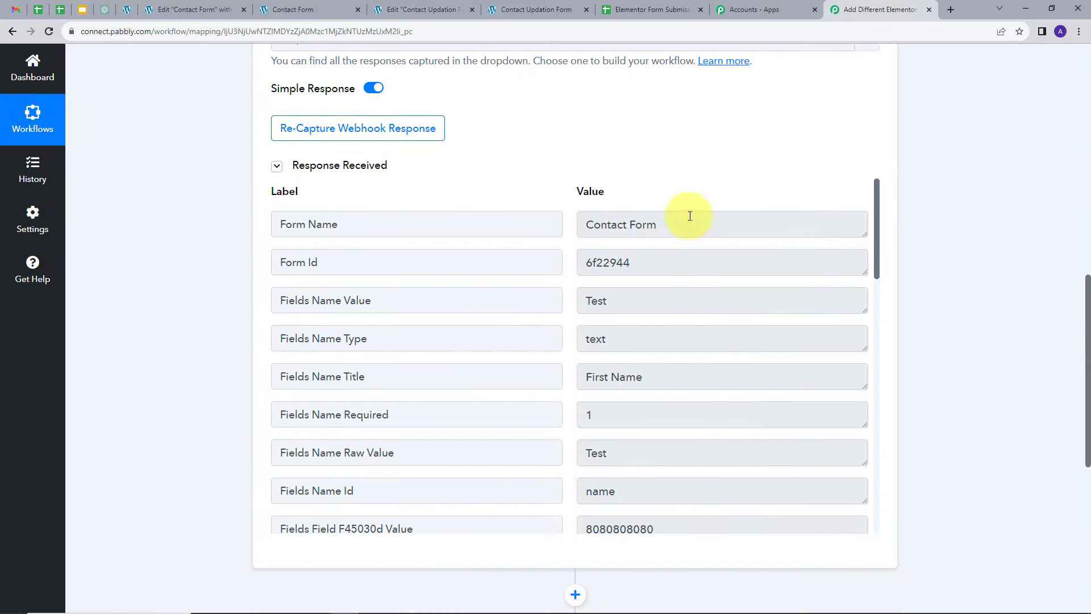
left_click(597, 230)
left_click(591, 300)
scroll(560, 302, "down", 2)
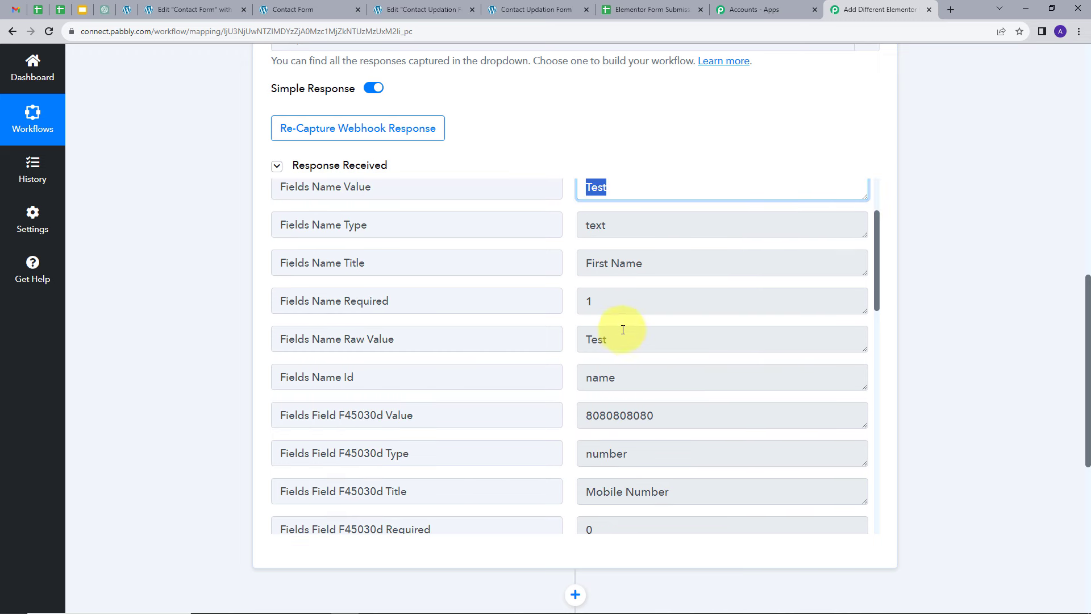
Step: Review the captured values for first name, mobile number, email, city and last name in the webhook response
left_click(603, 339)
left_click(603, 339)
scroll(704, 332, "down", 2)
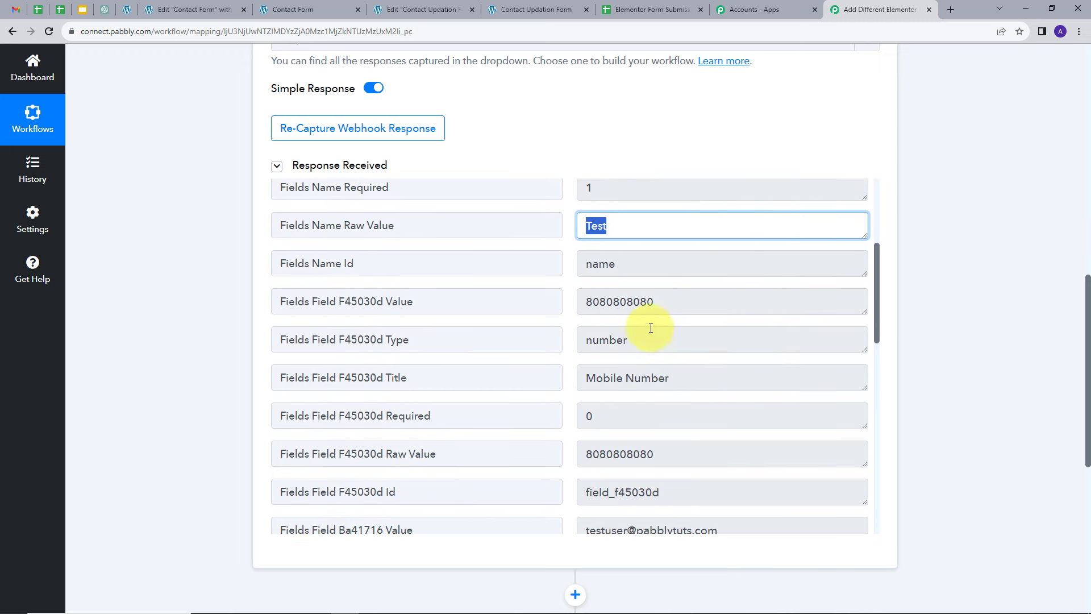
left_click(670, 303)
scroll(742, 343, "down", 2)
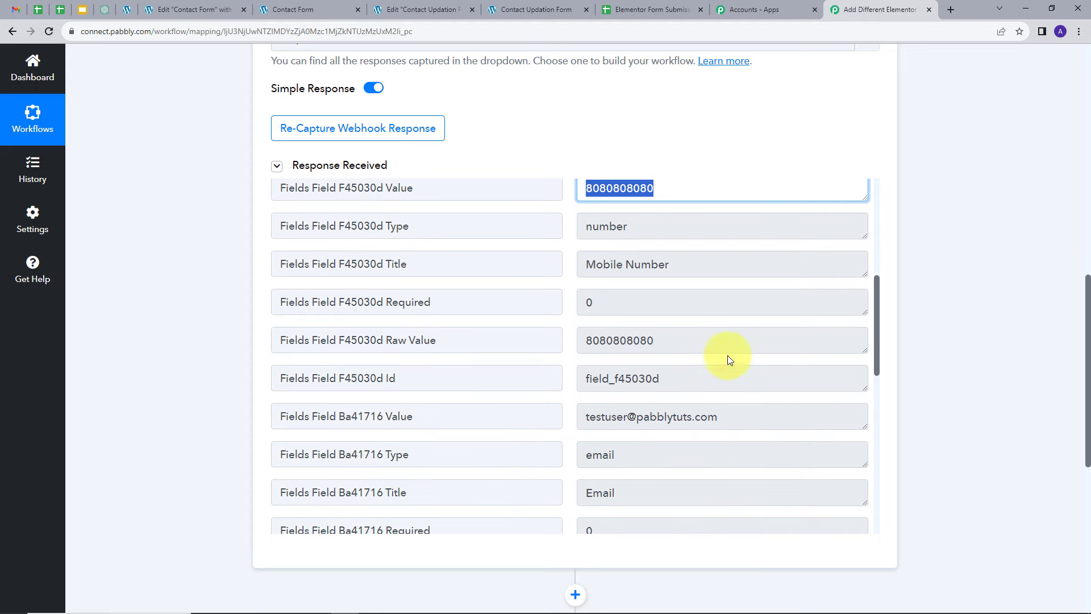
left_click(689, 417)
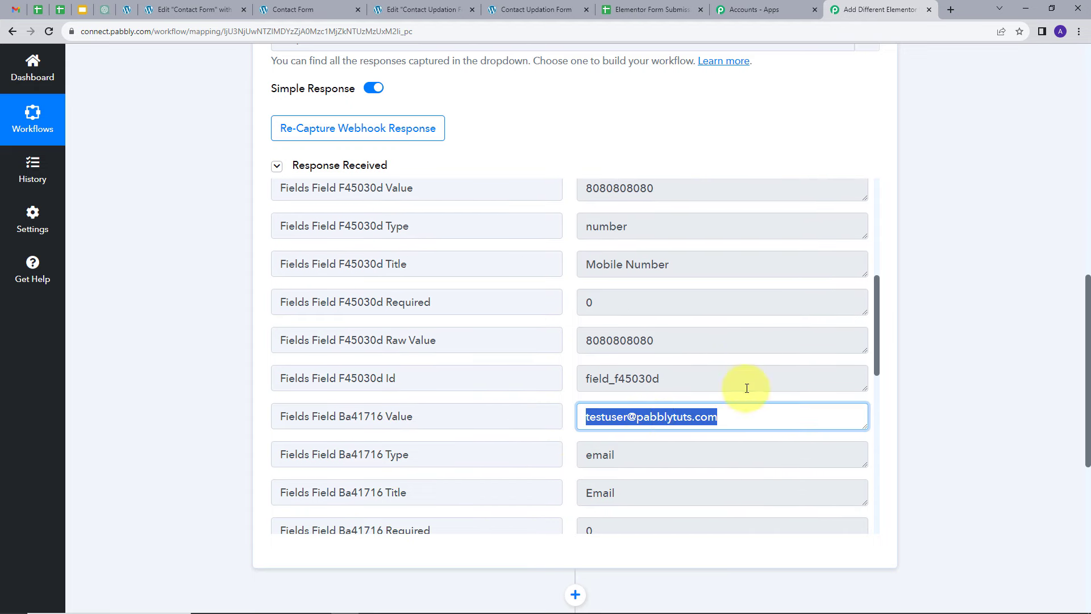
scroll(733, 376, "down", 2)
scroll(685, 370, "down", 2)
left_click(638, 418)
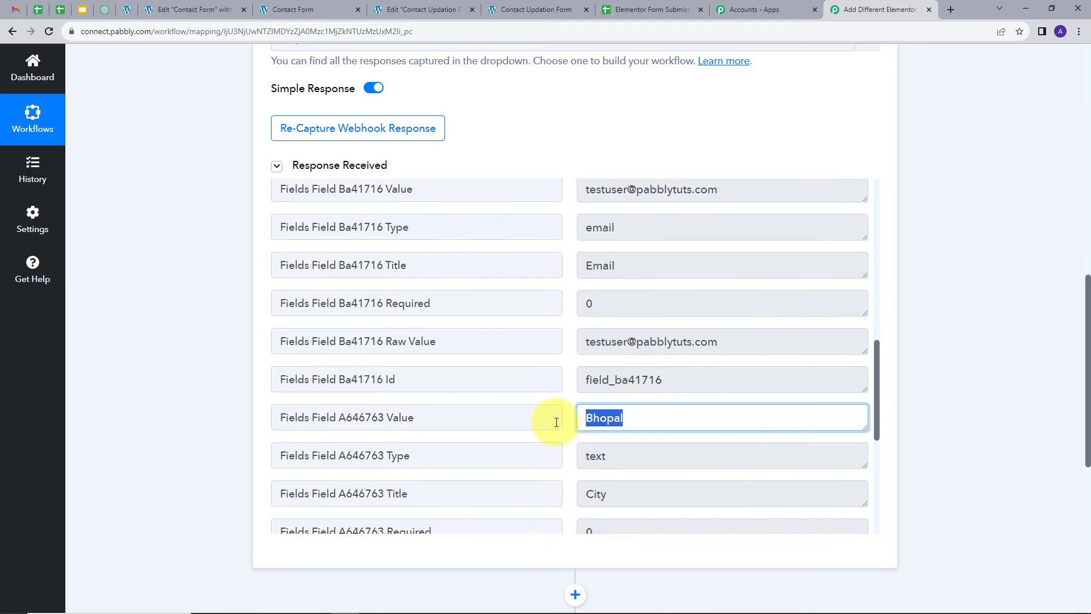
scroll(689, 368, "down", 5)
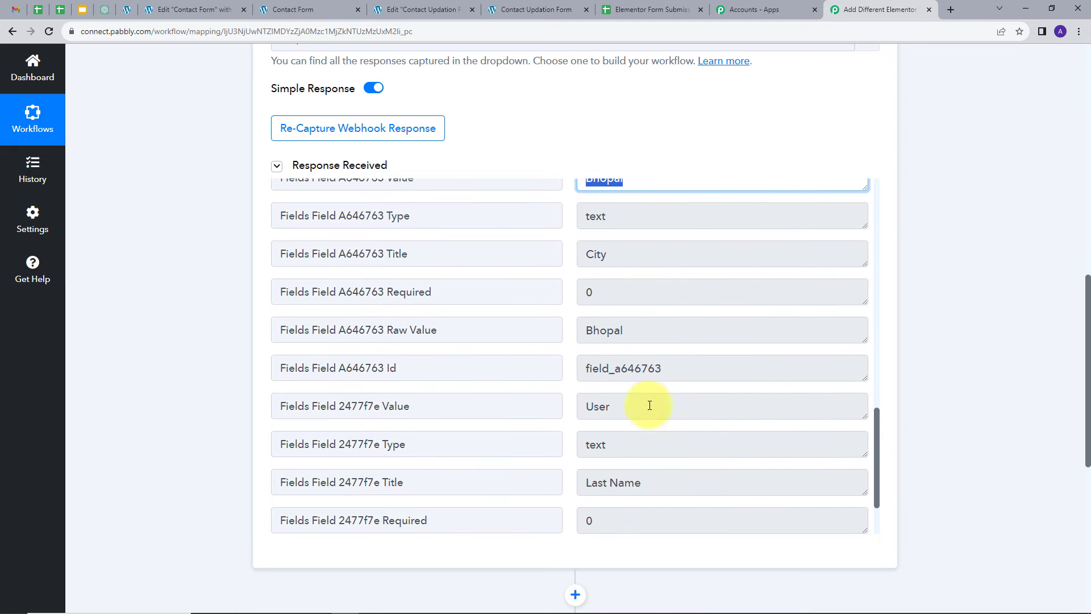
left_click(626, 366)
scroll(672, 379, "down", 1)
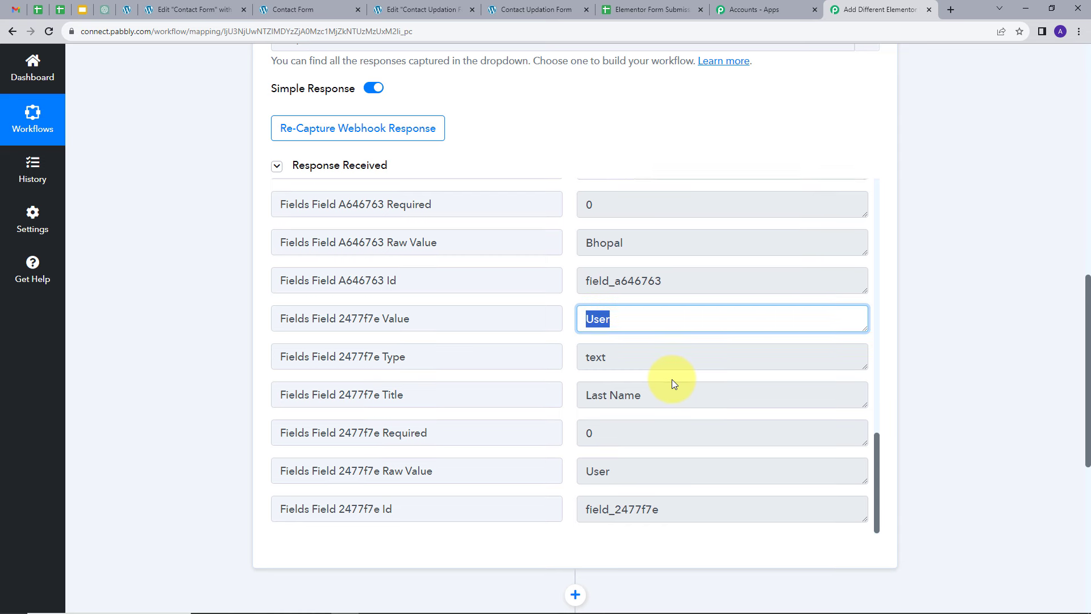
scroll(671, 379, "up", 3)
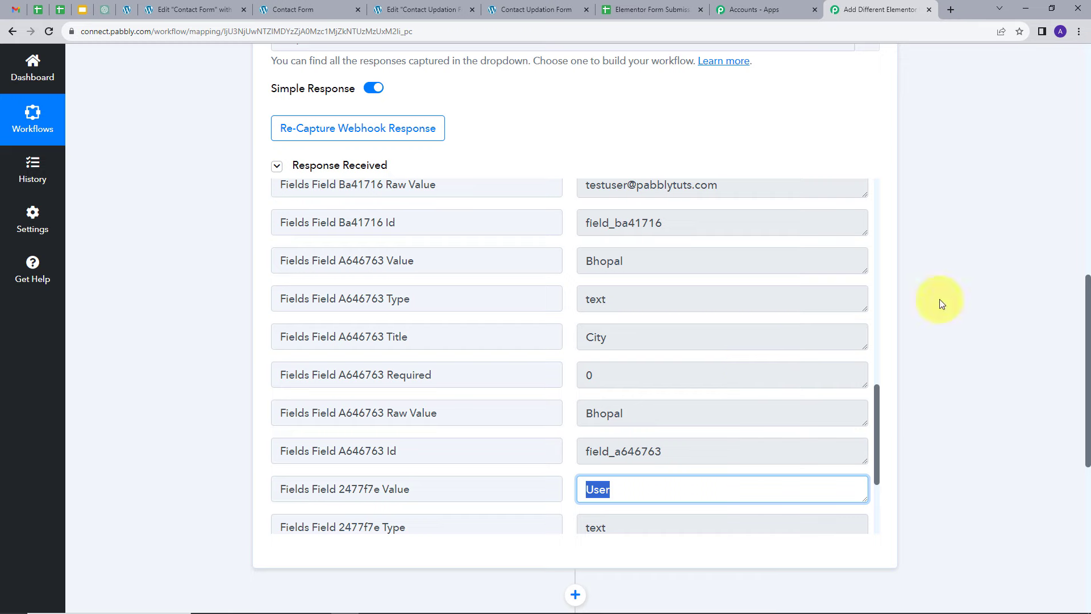
scroll(946, 296, "down", 3)
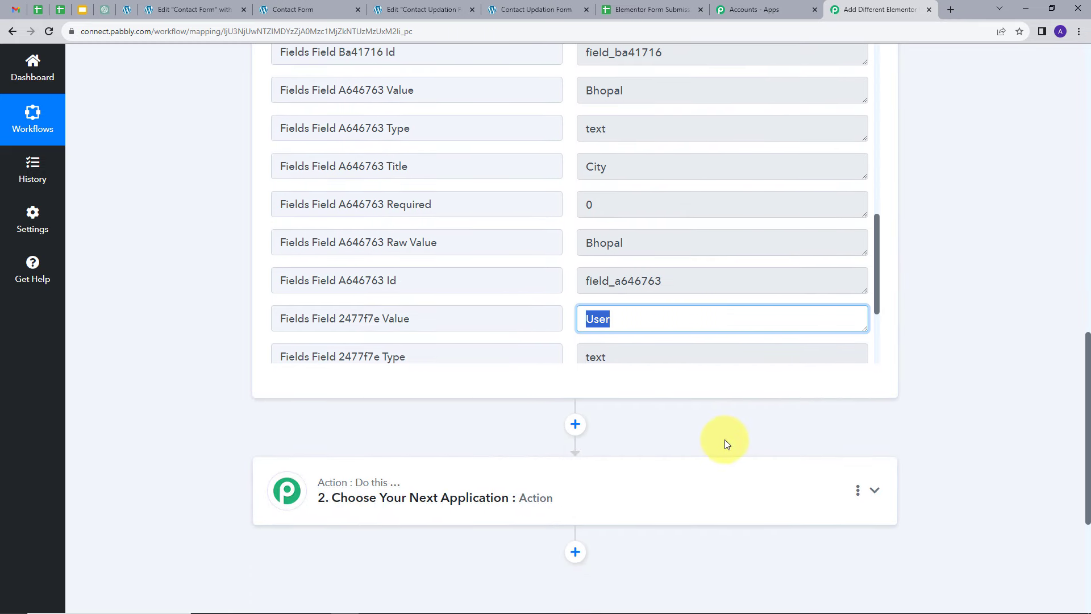
Step: Add a Router by Pabbly action step with the Conditionally Run event and connect it
left_click(552, 500)
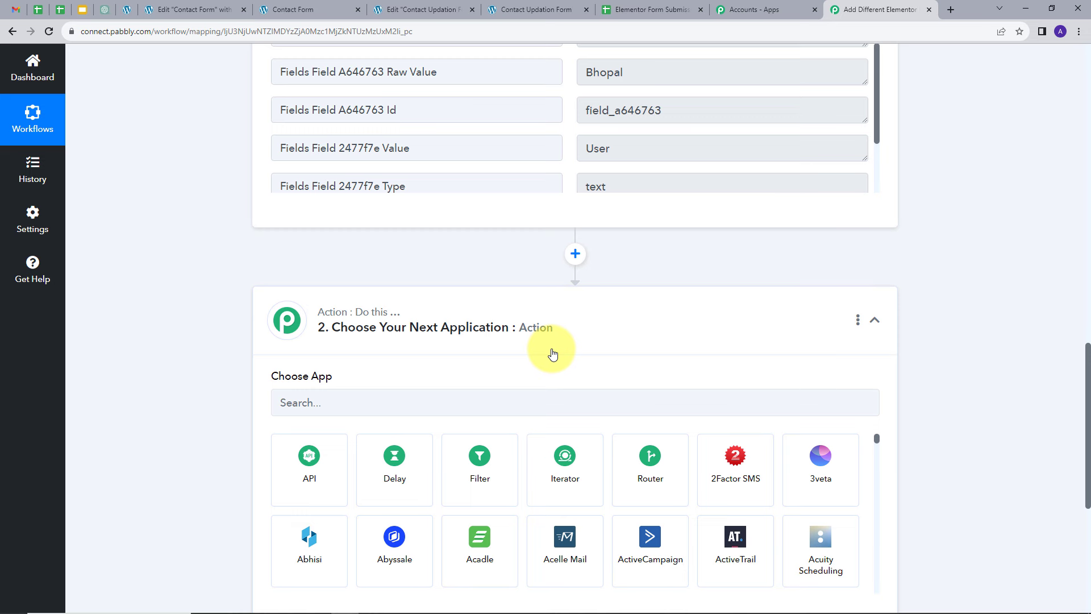
left_click(504, 396)
type("Rout")
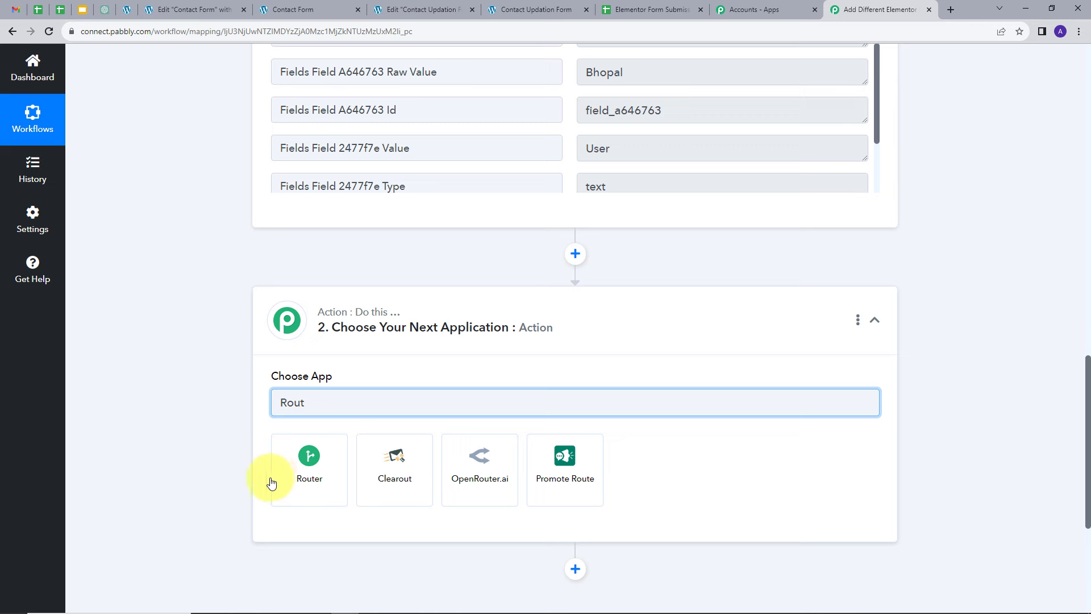
left_click(303, 459)
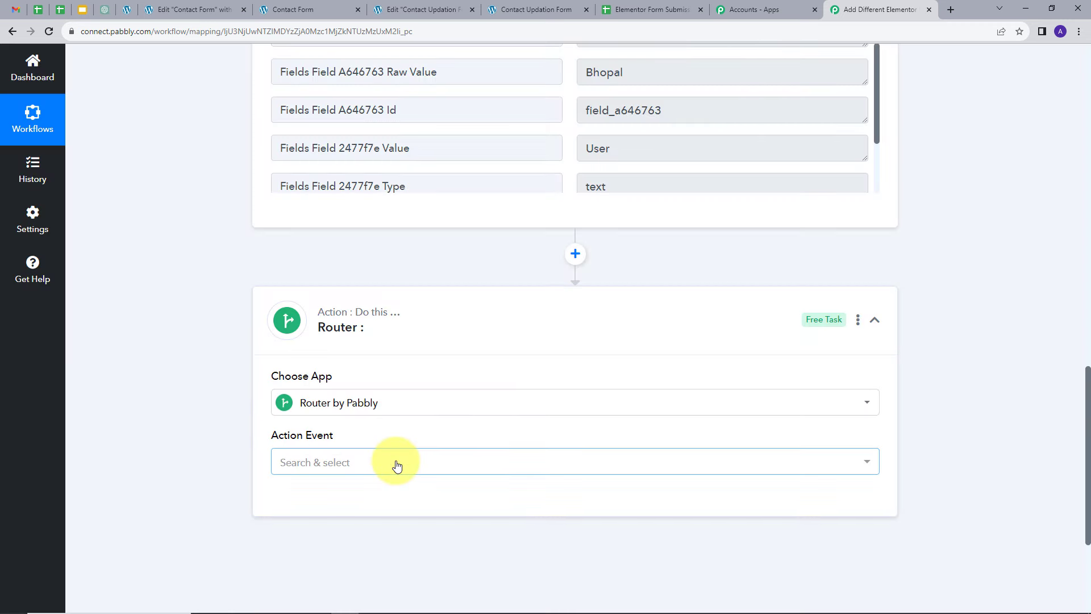
left_click(397, 466)
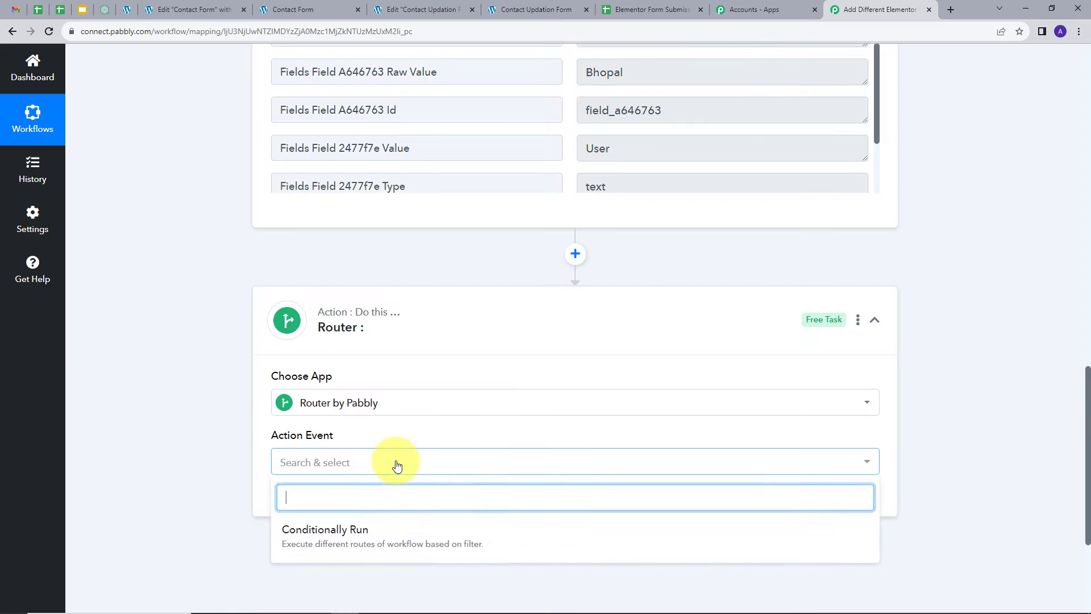
left_click(355, 537)
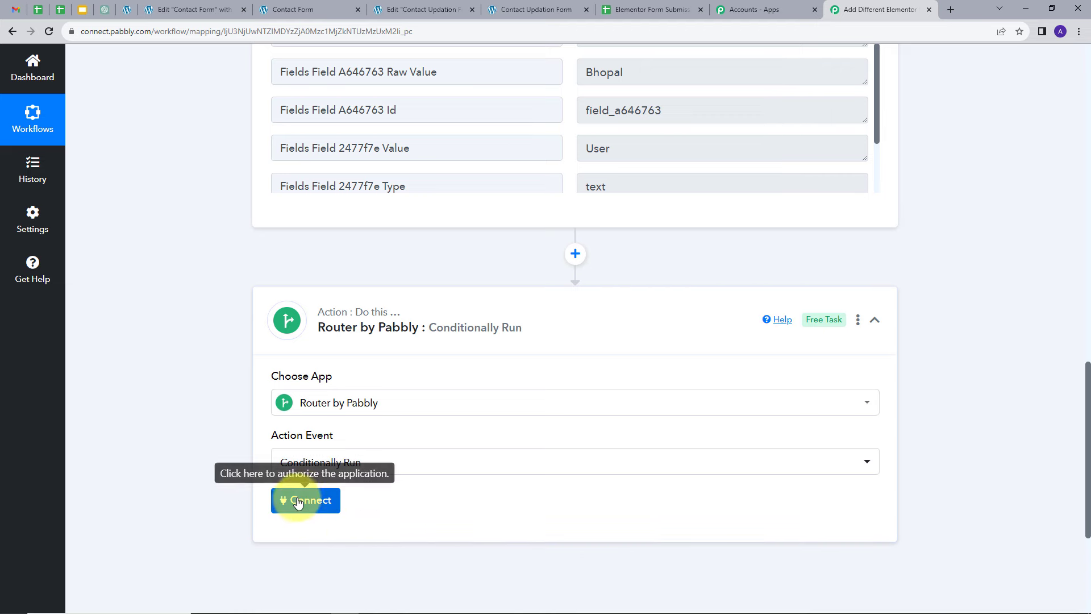
left_click(297, 503)
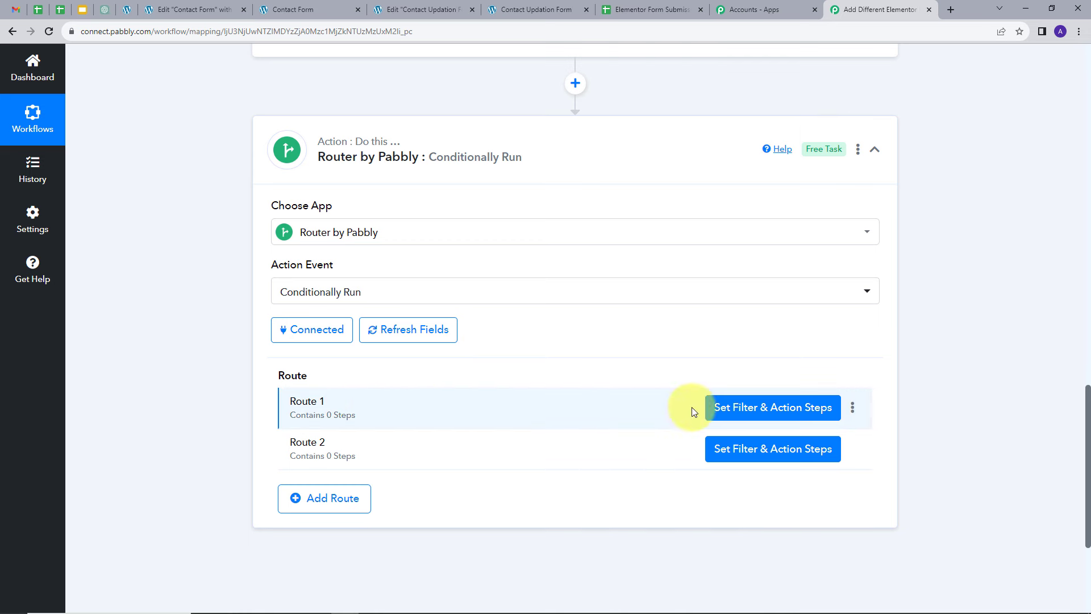
Step: Rename the router's first route to Contact Form
left_click(852, 408)
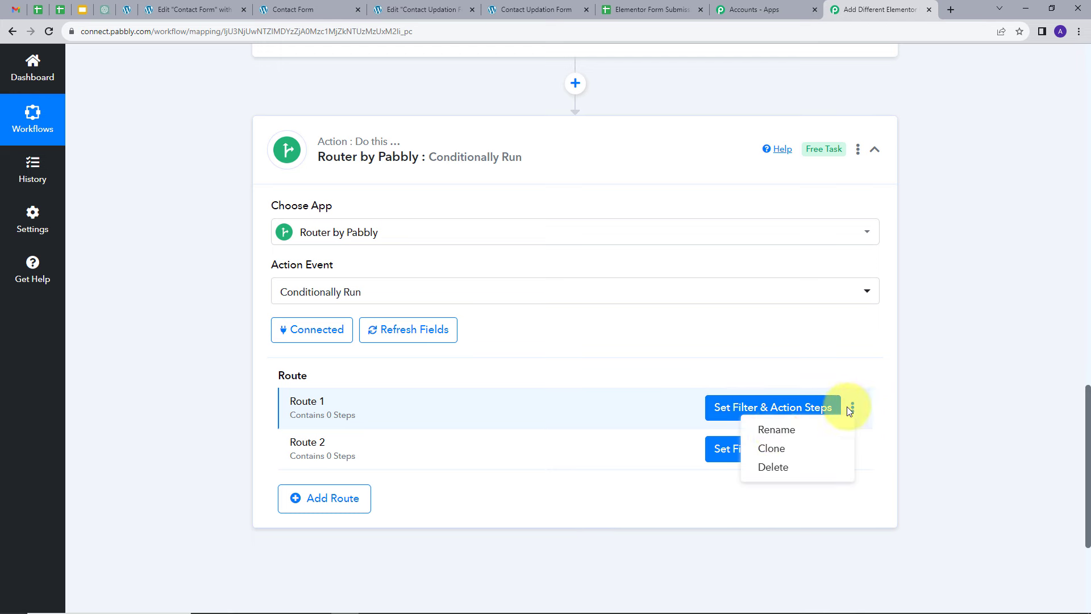
left_click(771, 429)
left_click_drag(450, 338, 357, 356)
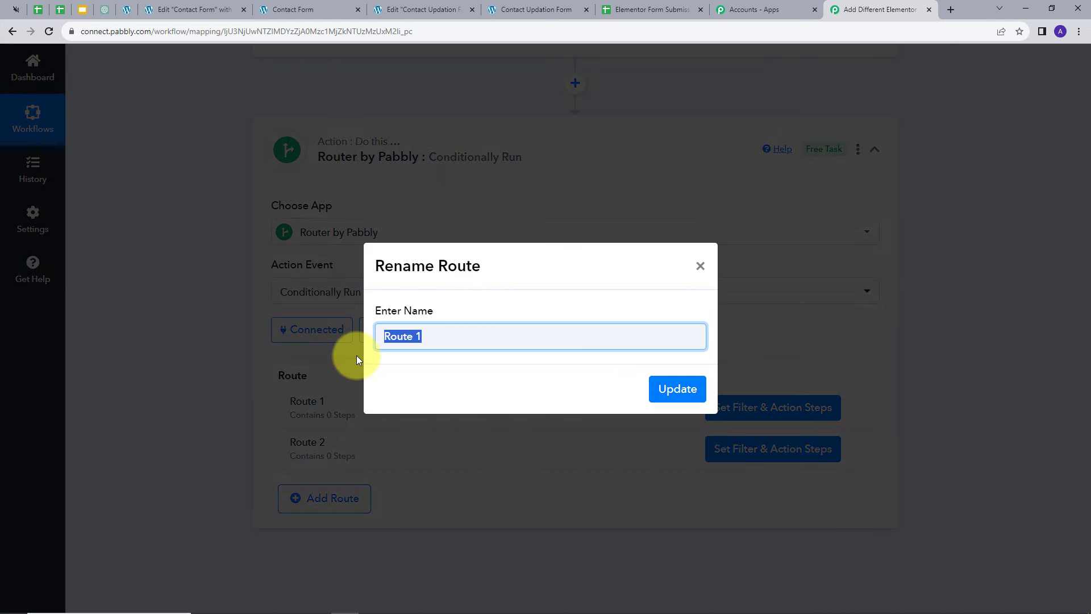
key("BackSpace")
type("Co")
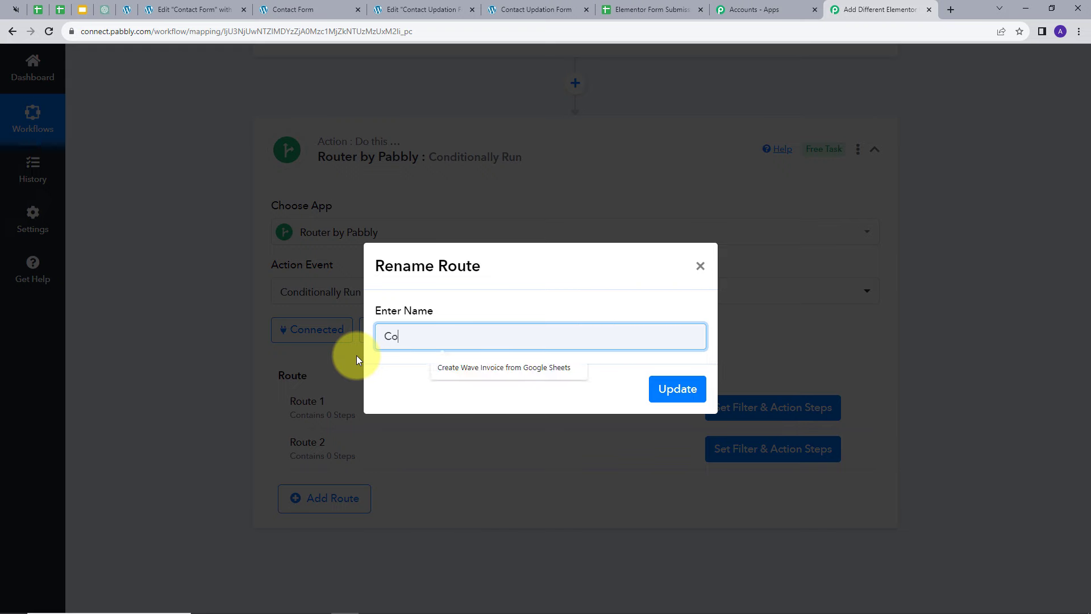
type("ntact Form")
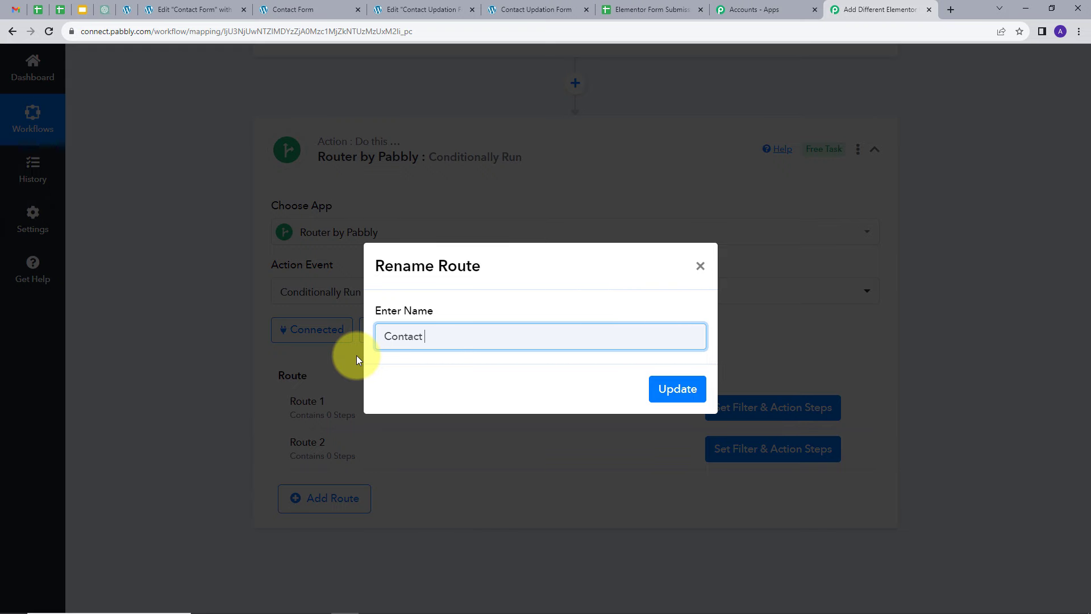
left_click(673, 391)
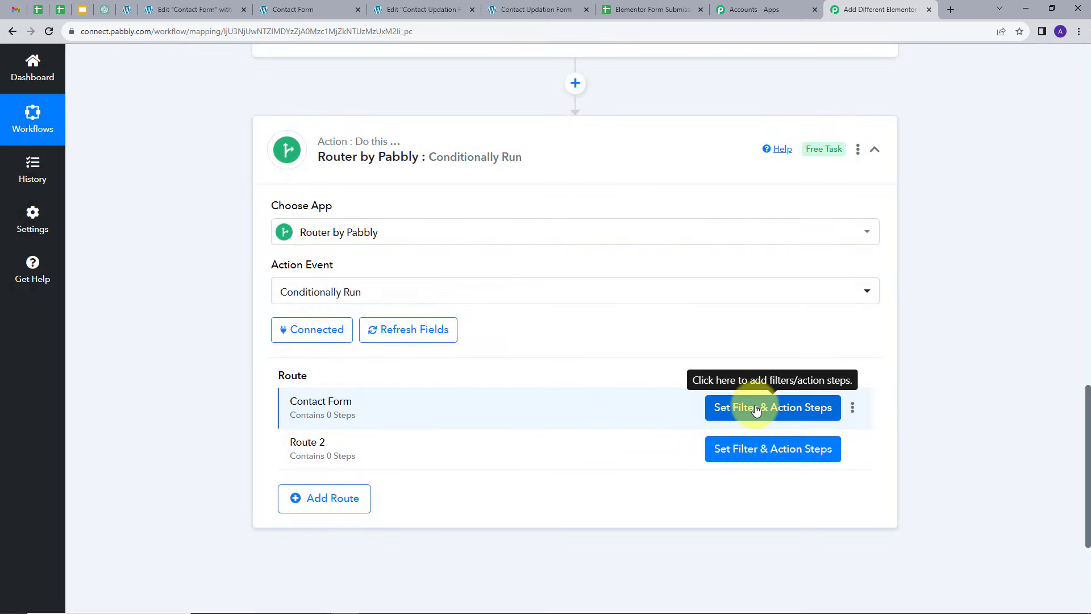
Step: Set the Contact Form route's filter to continue only if Form Name equals Contact Form, then save and send a test request
left_click(756, 409)
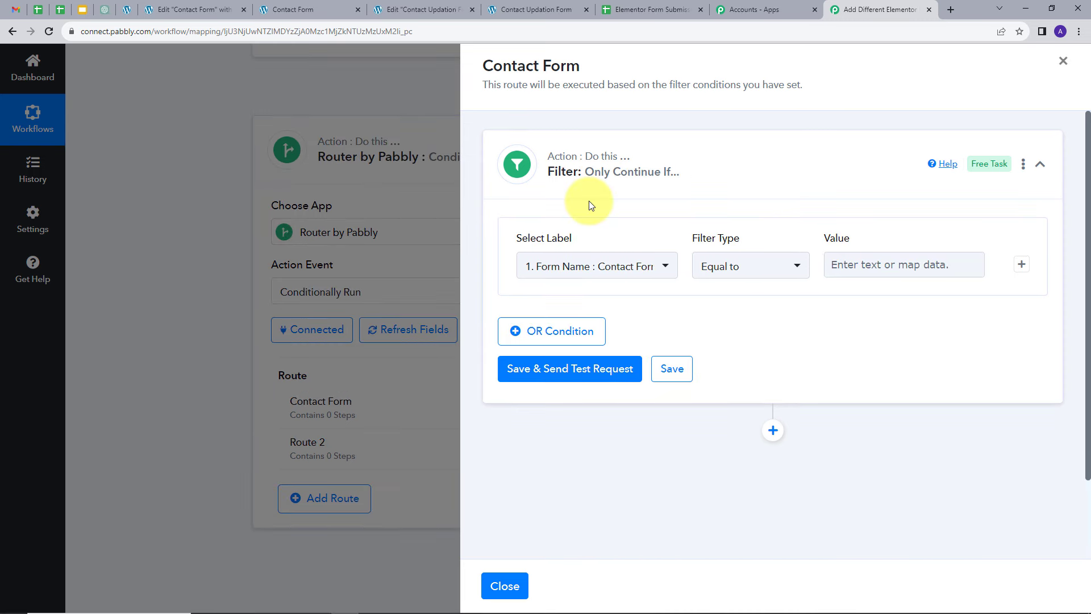
left_click(661, 267)
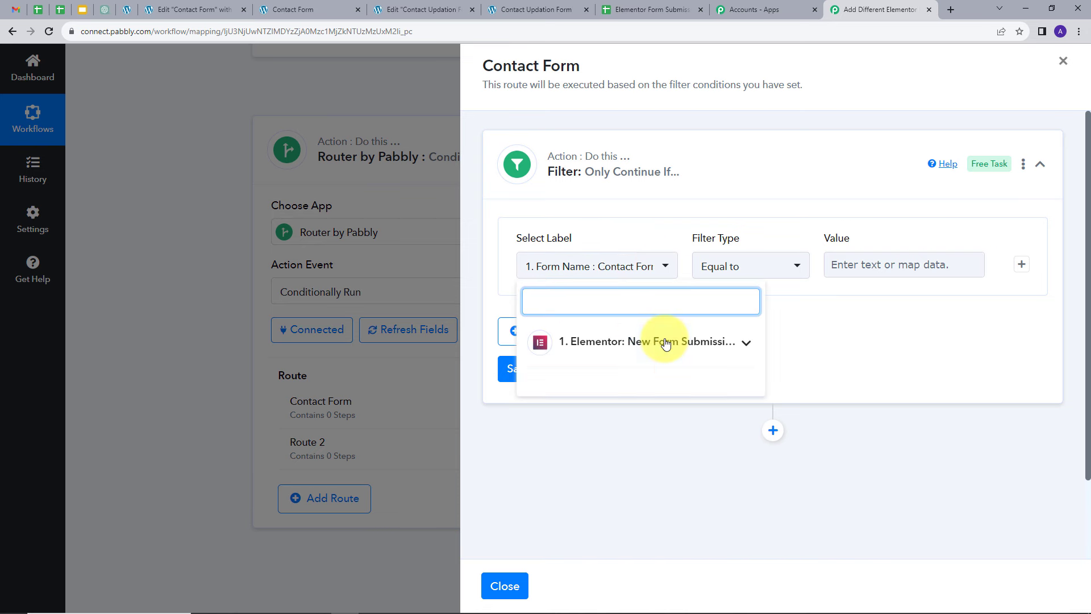
left_click(710, 342)
left_click(571, 380)
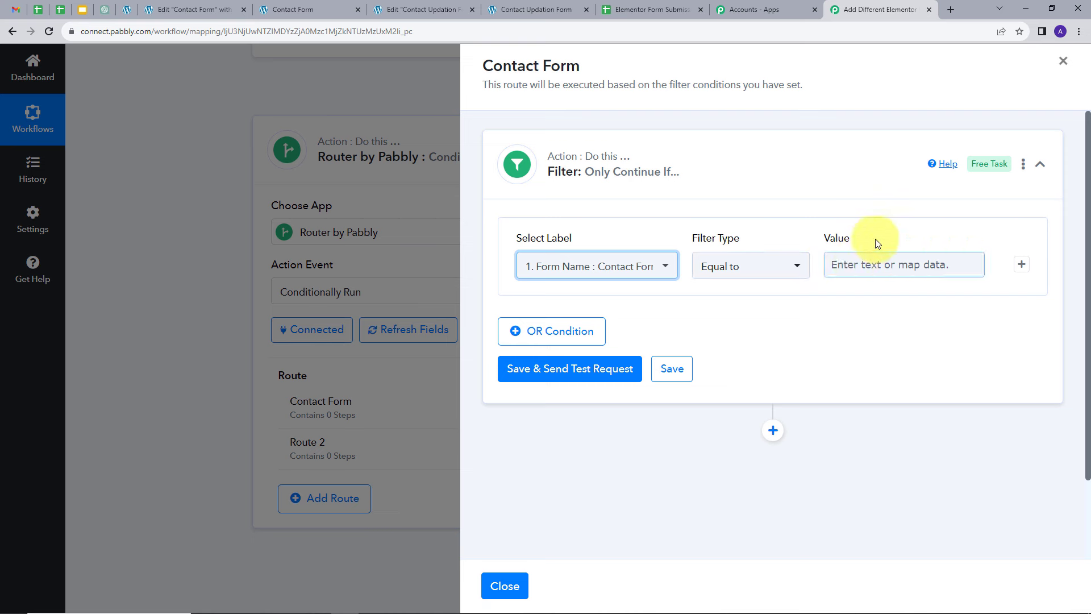
left_click(856, 265)
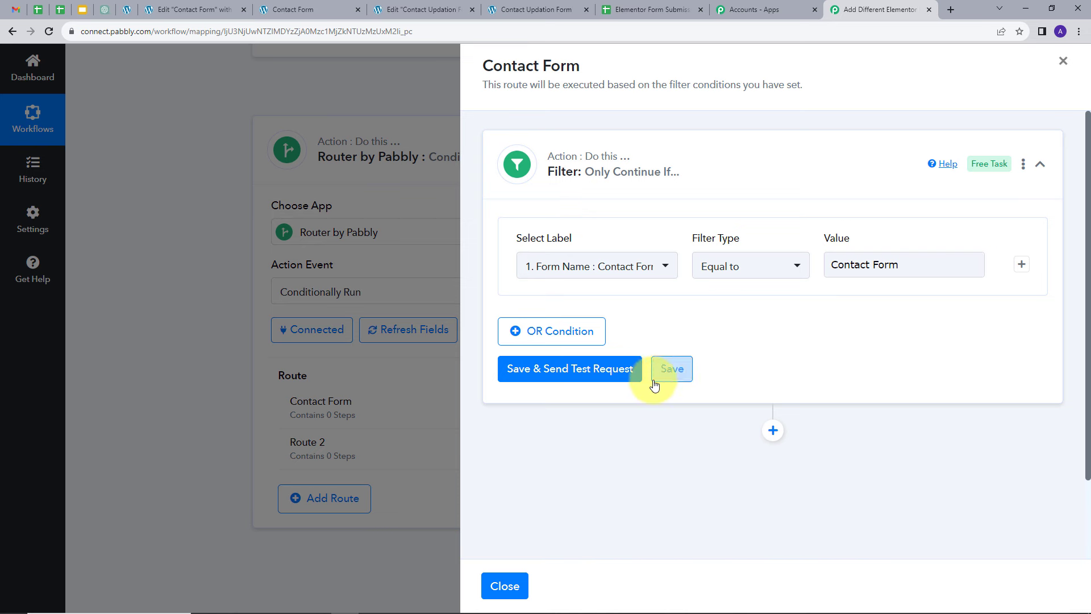
left_click(543, 376)
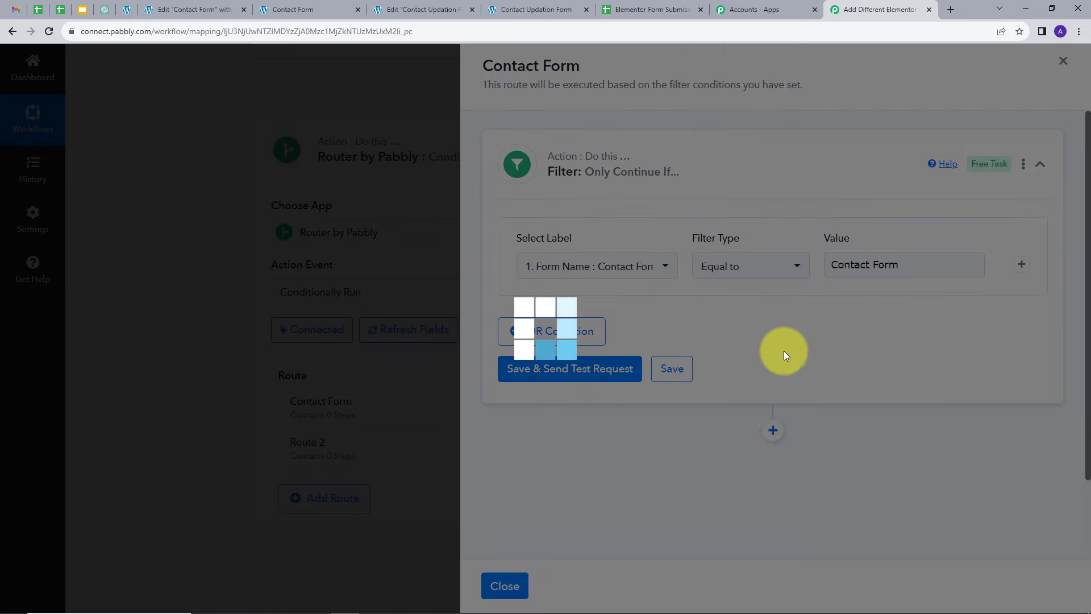
scroll(860, 319, "down", 2)
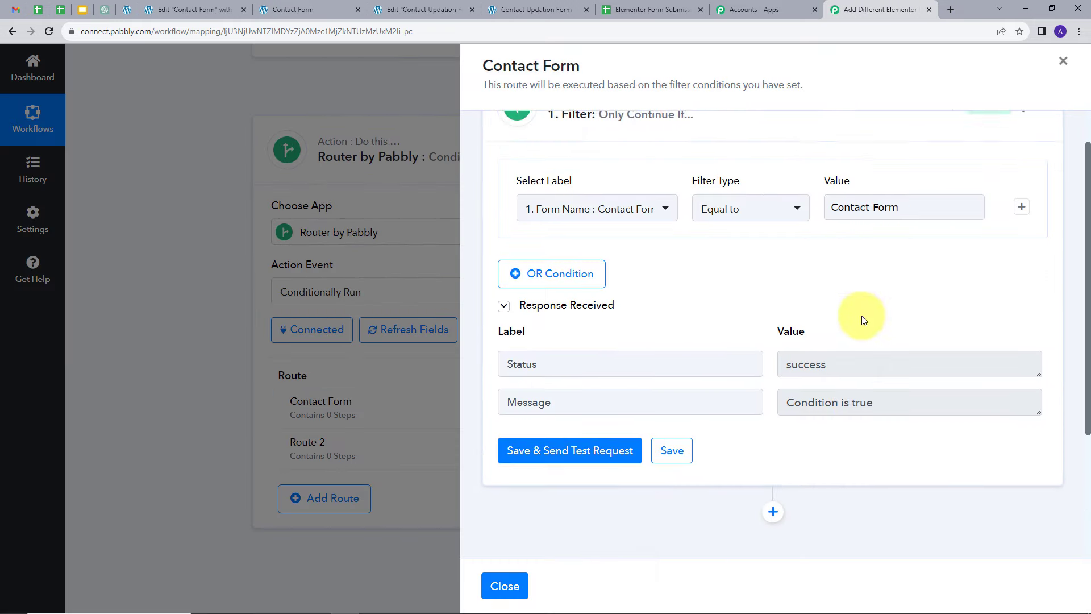
scroll(870, 353, "up", 1)
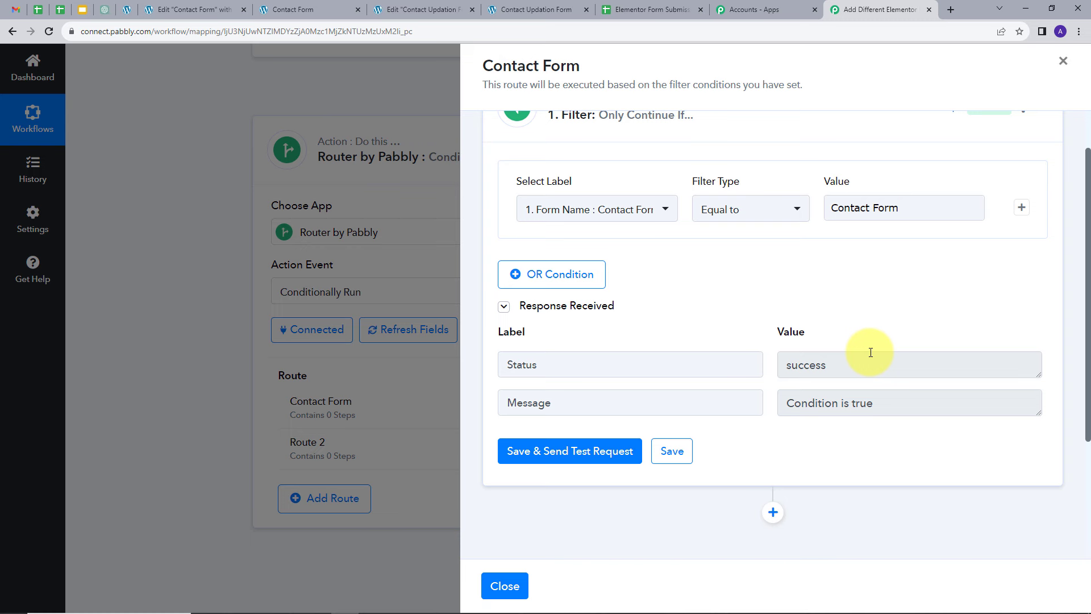
scroll(870, 353, "down", 2)
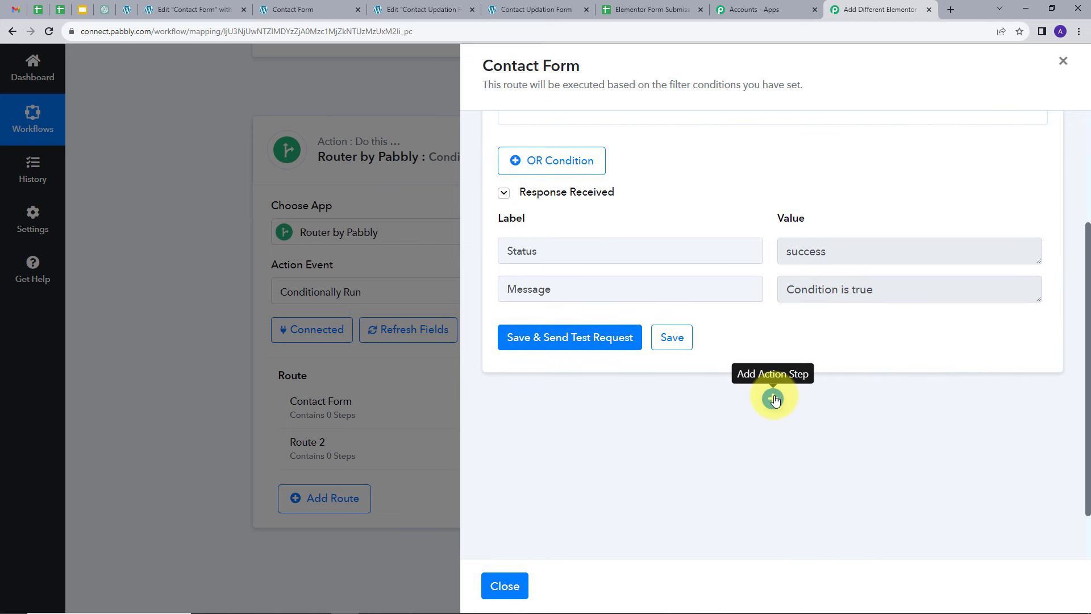
Step: Add a Google Sheets action with the Add New Row event inside the Contact Form route
left_click(773, 399)
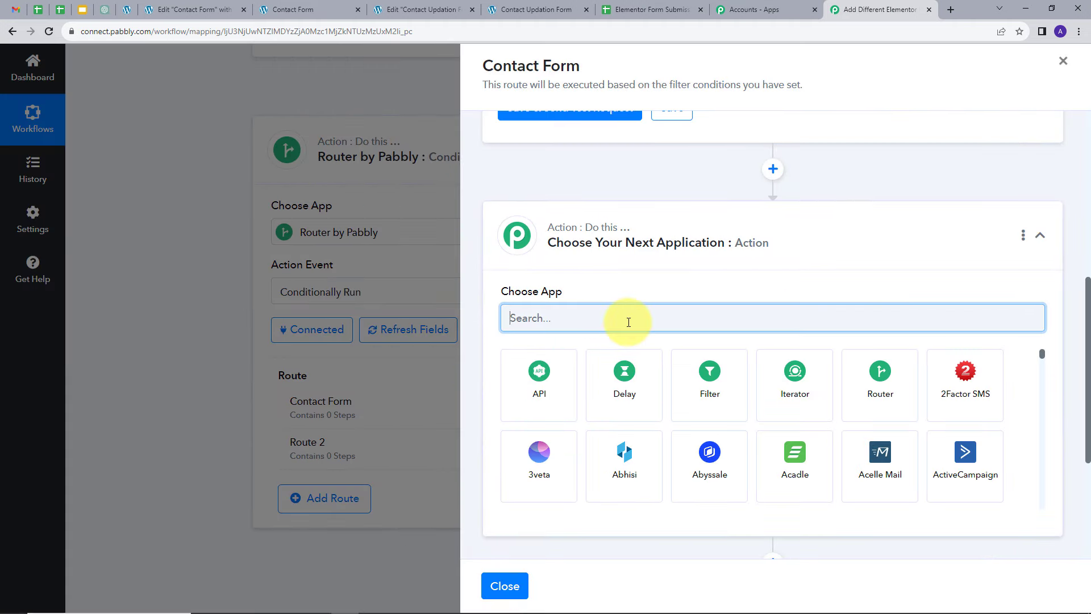
type("Goog")
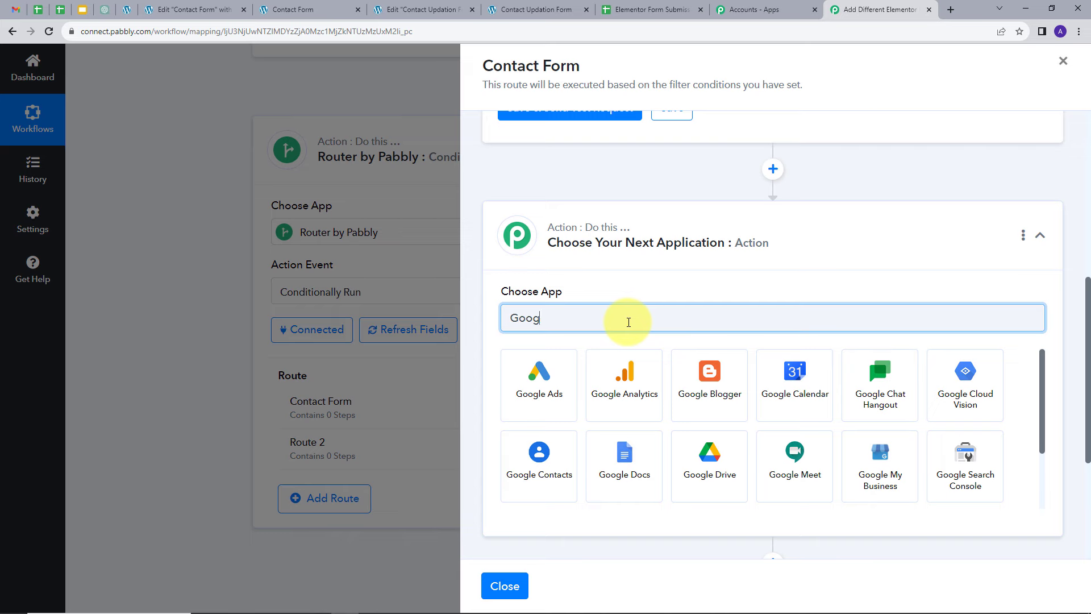
type("le s")
left_click(627, 375)
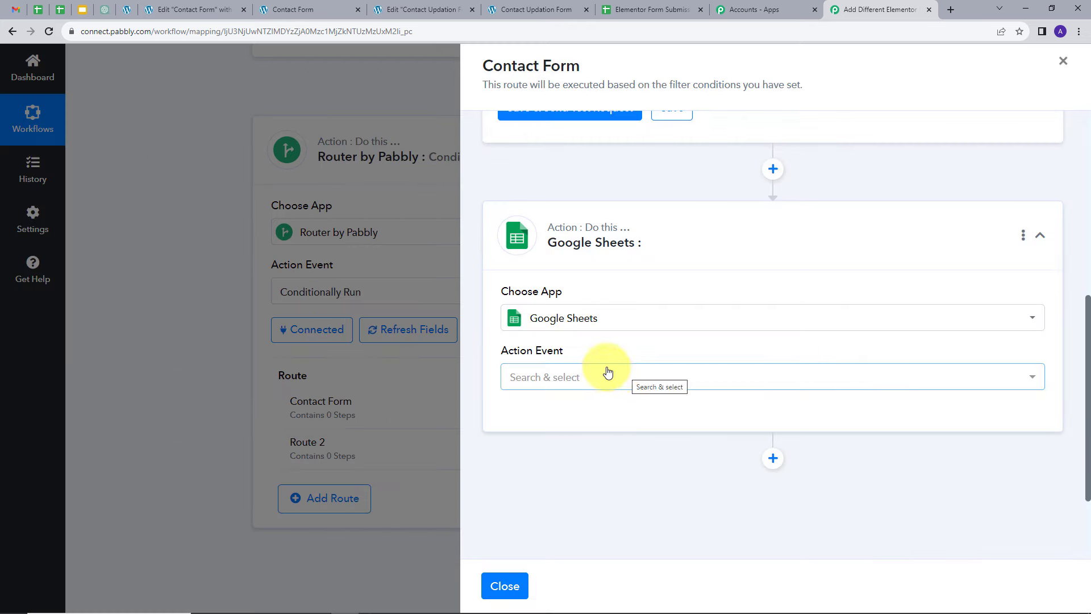
left_click(651, 378)
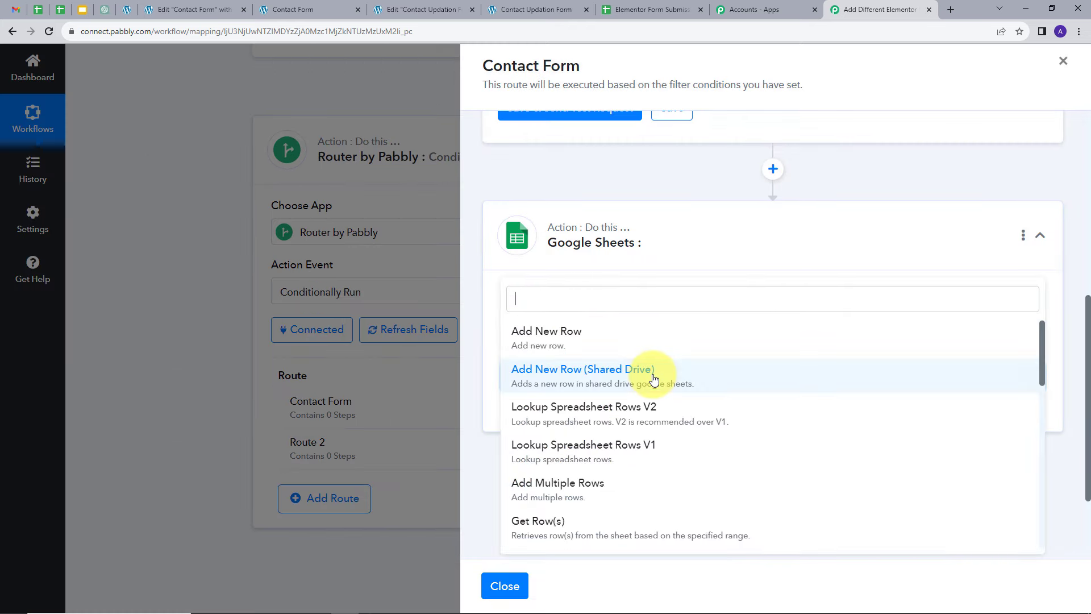
left_click(565, 341)
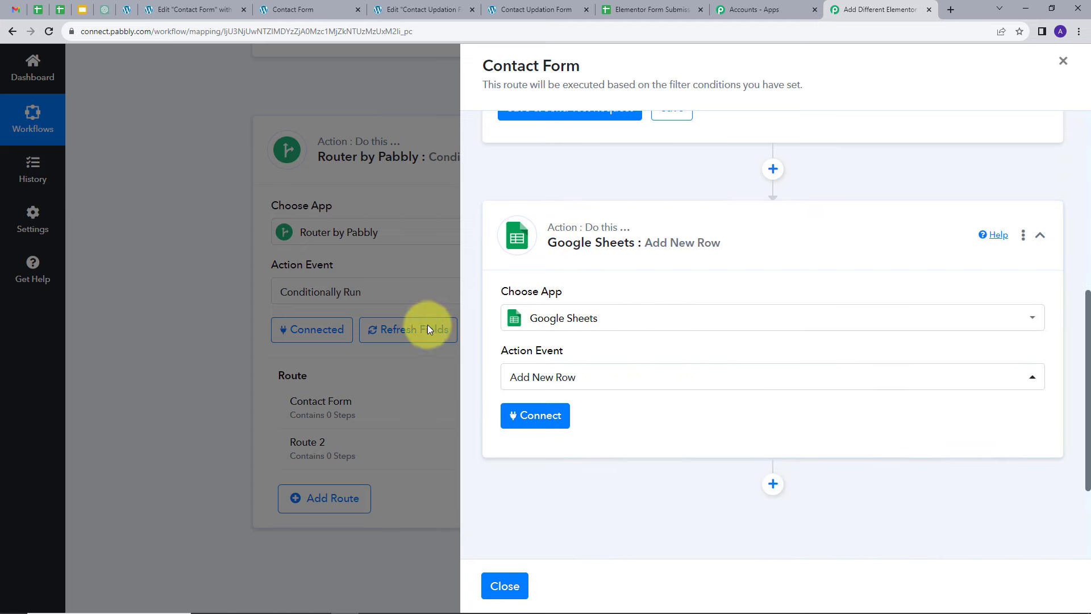
Step: Connect a new Google Sheets account connection by signing in with Google and allowing access
left_click(535, 418)
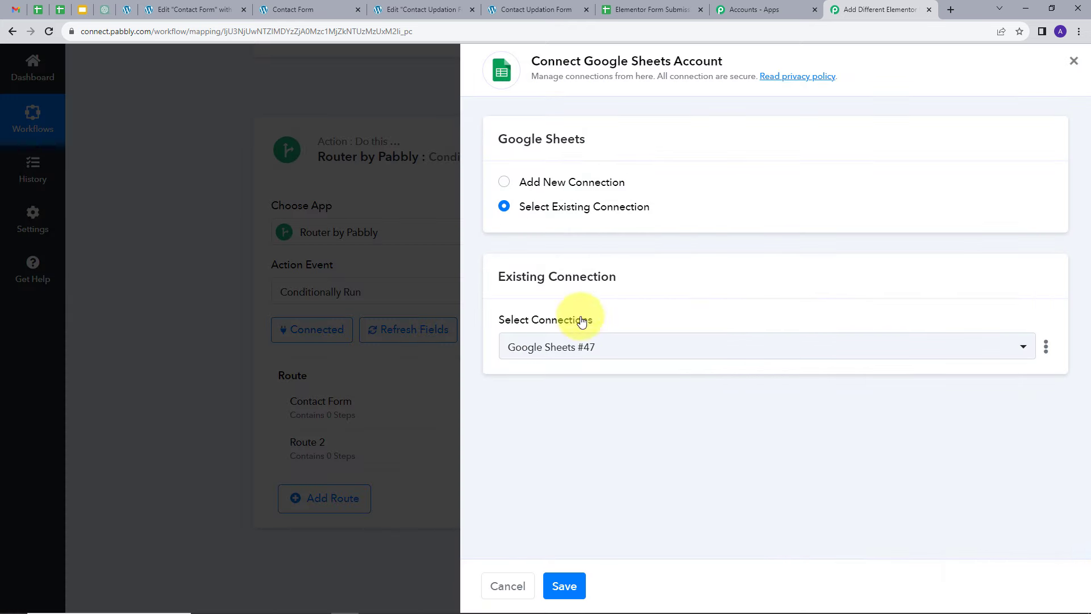
left_click(583, 196)
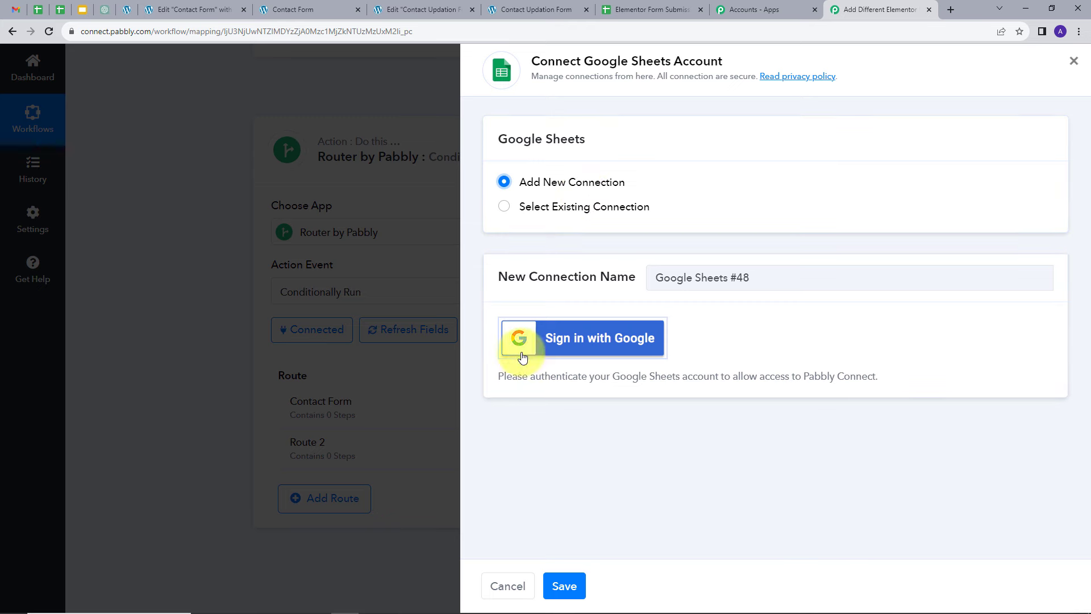
left_click(570, 348)
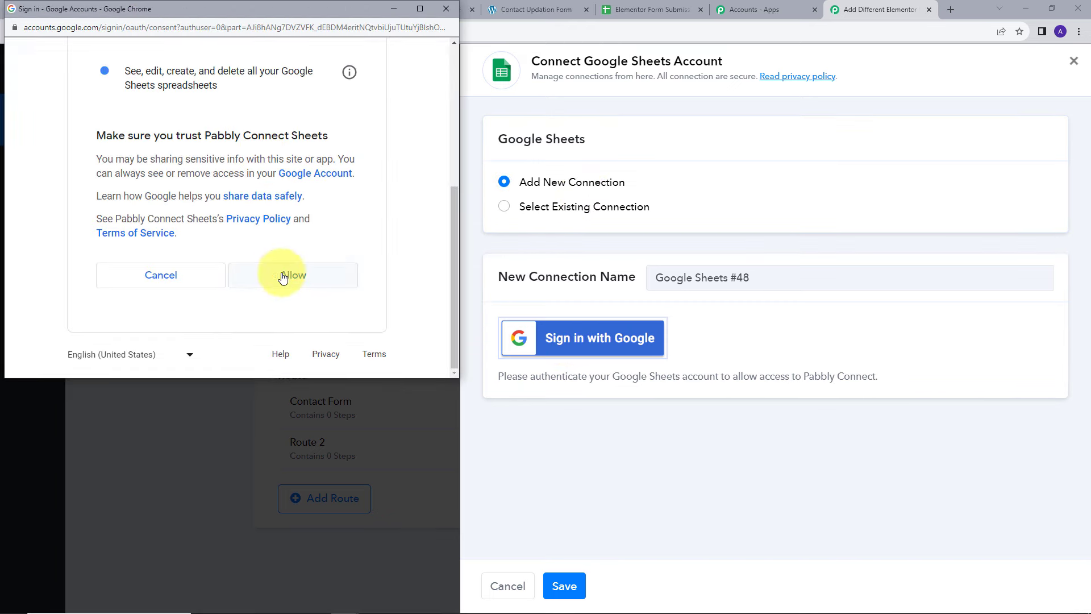
left_click(282, 278)
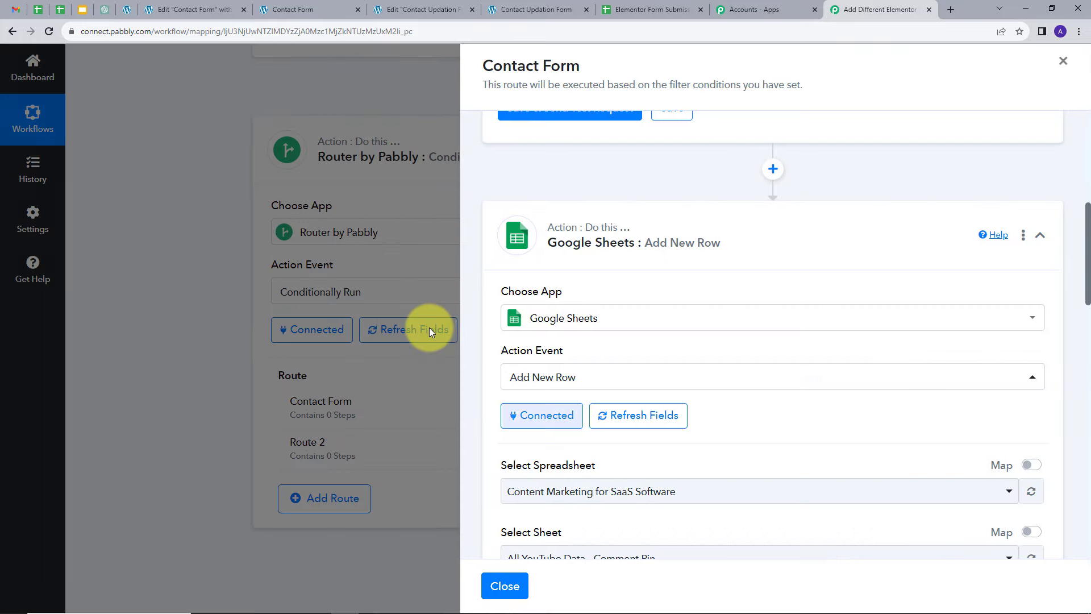
scroll(759, 324, "down", 4)
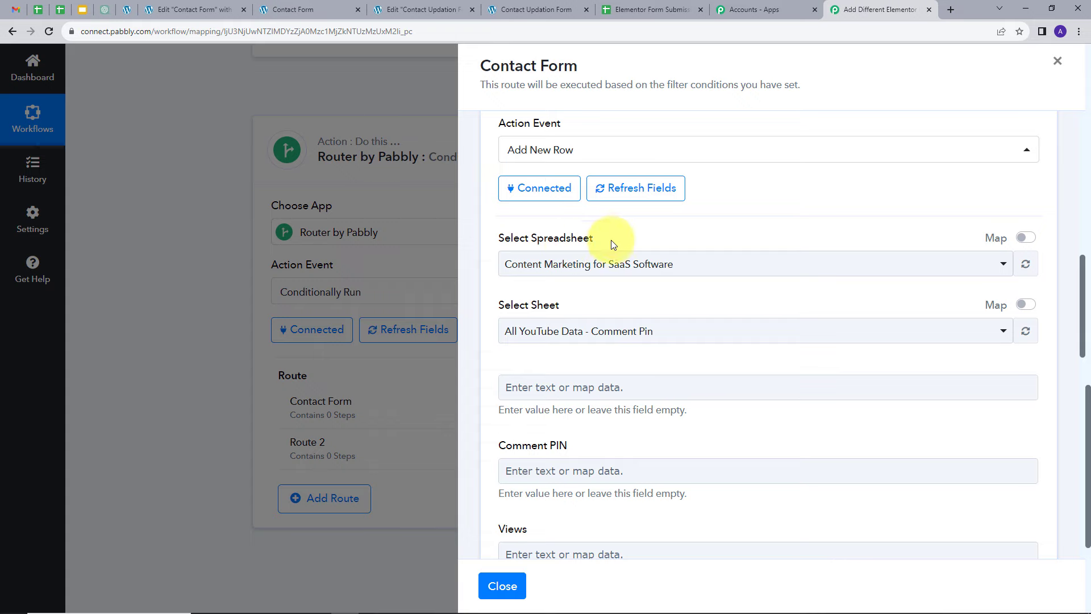
Step: Check the column headers of the Contact Form sheet in the Elementor Form Submission spreadsheet
left_click(654, 9)
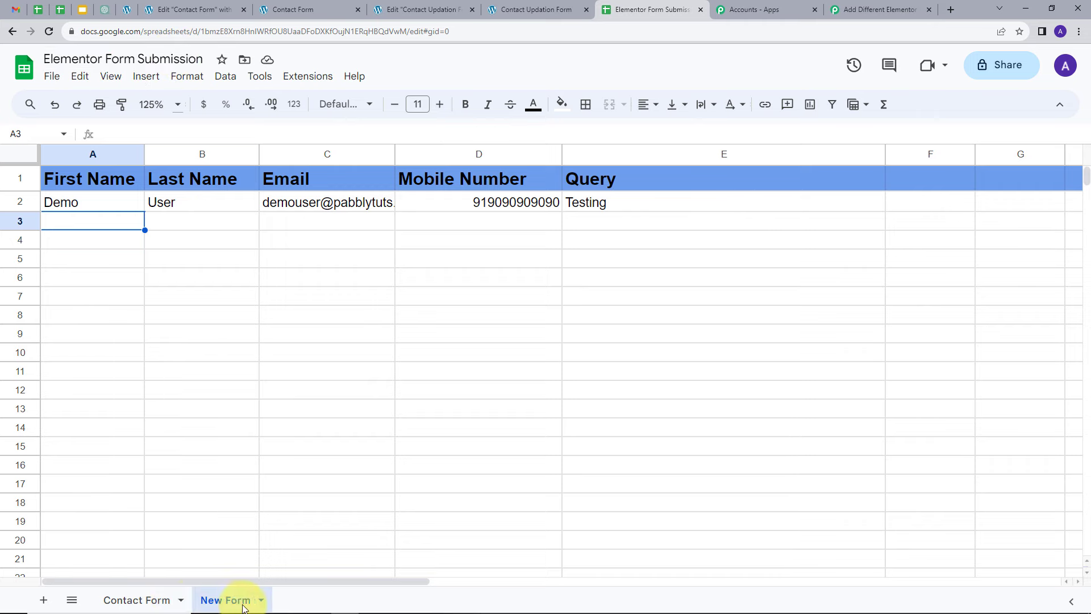
left_click(143, 600)
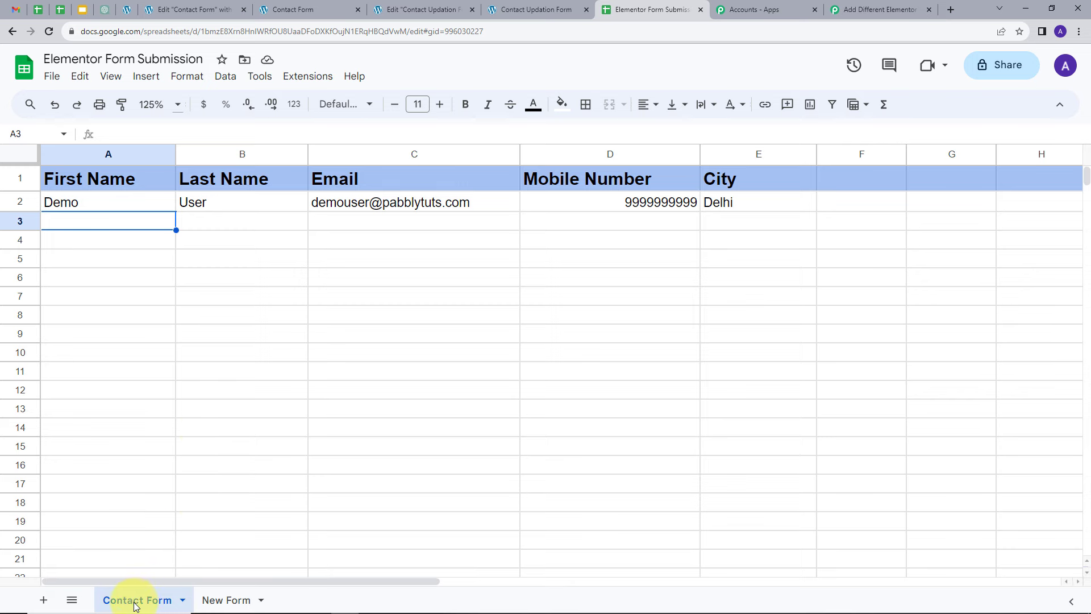
left_click(865, 6)
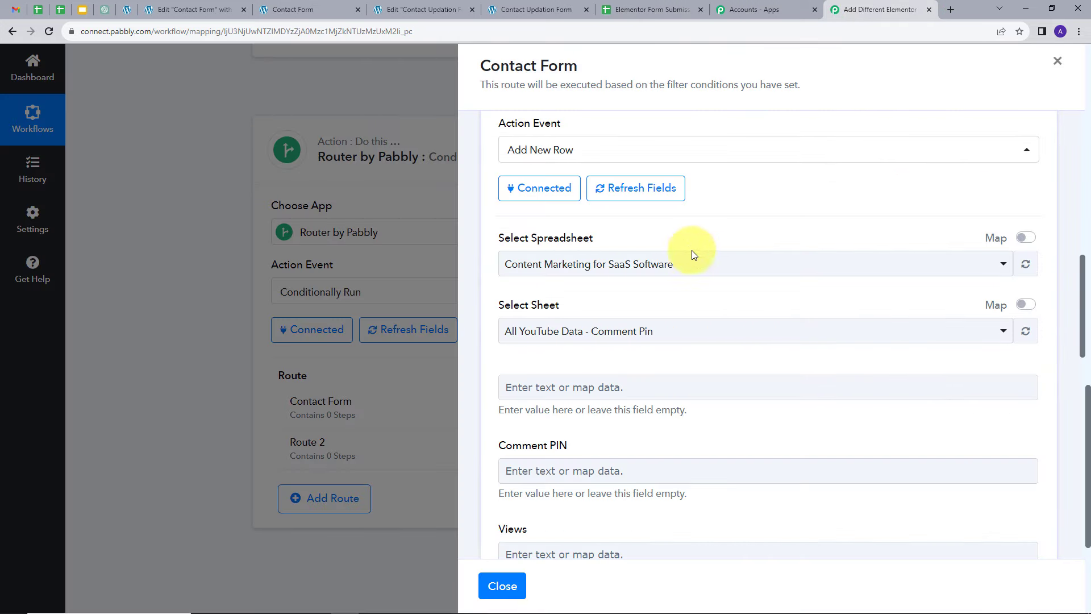
Step: Choose the Elementor Form Submission spreadsheet and its Contact Form sheet for the new row
left_click(679, 267)
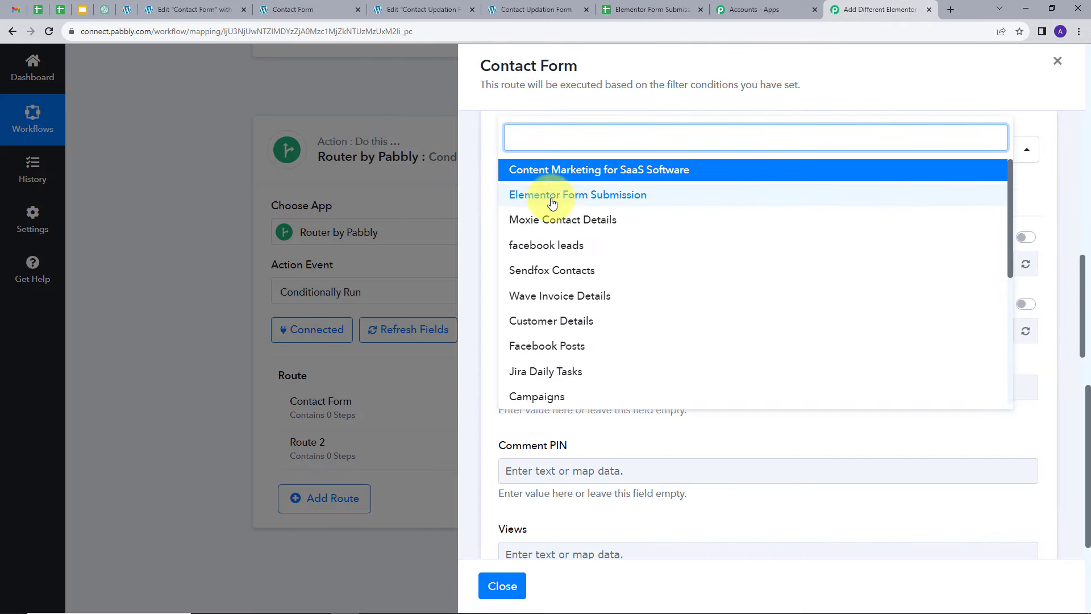
left_click(599, 195)
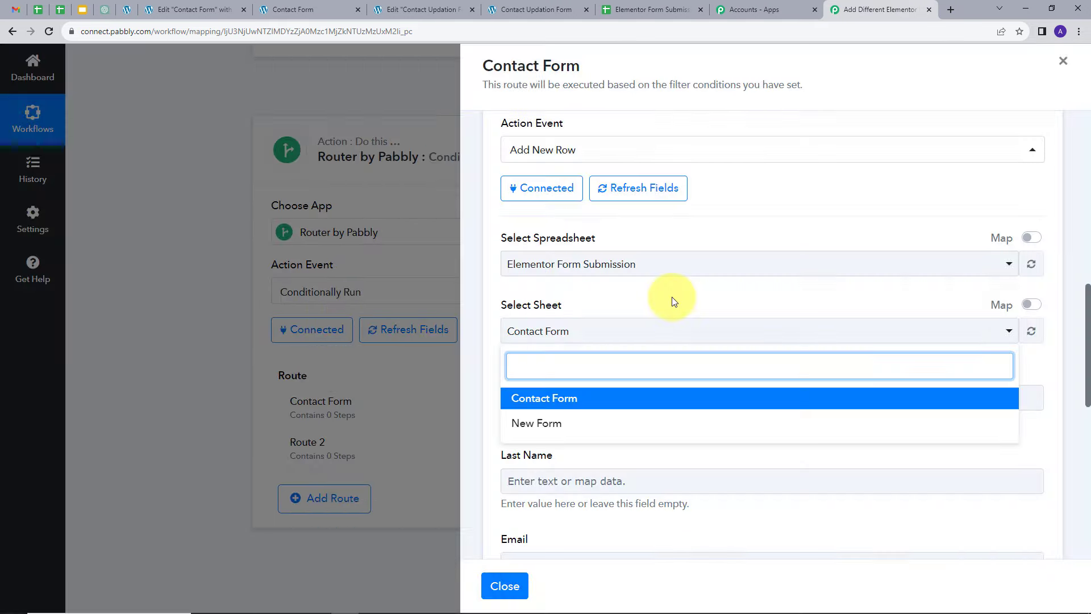
left_click(493, 320)
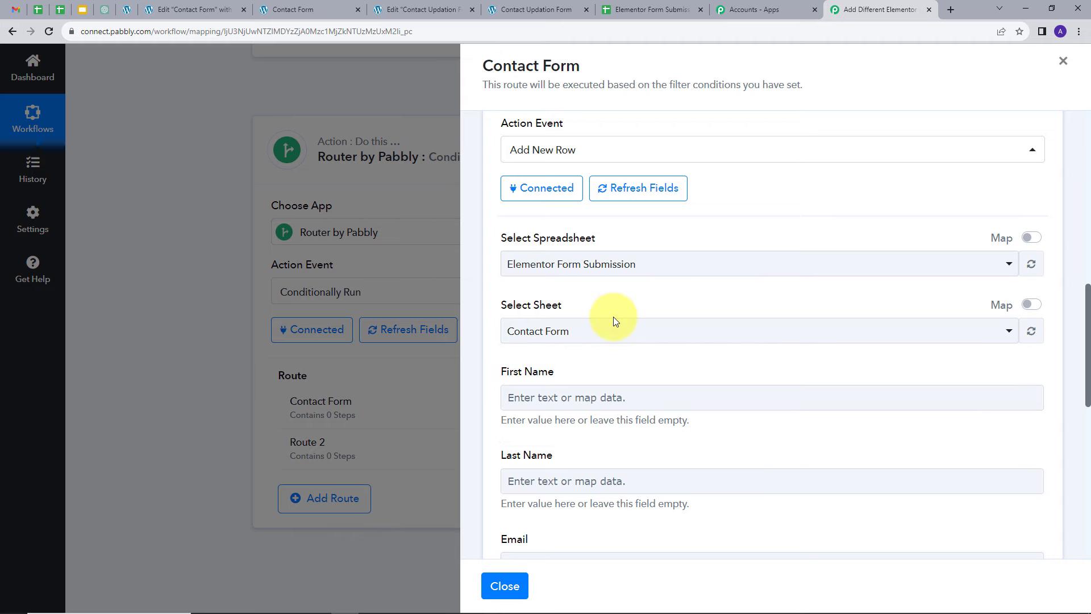
left_click(613, 328)
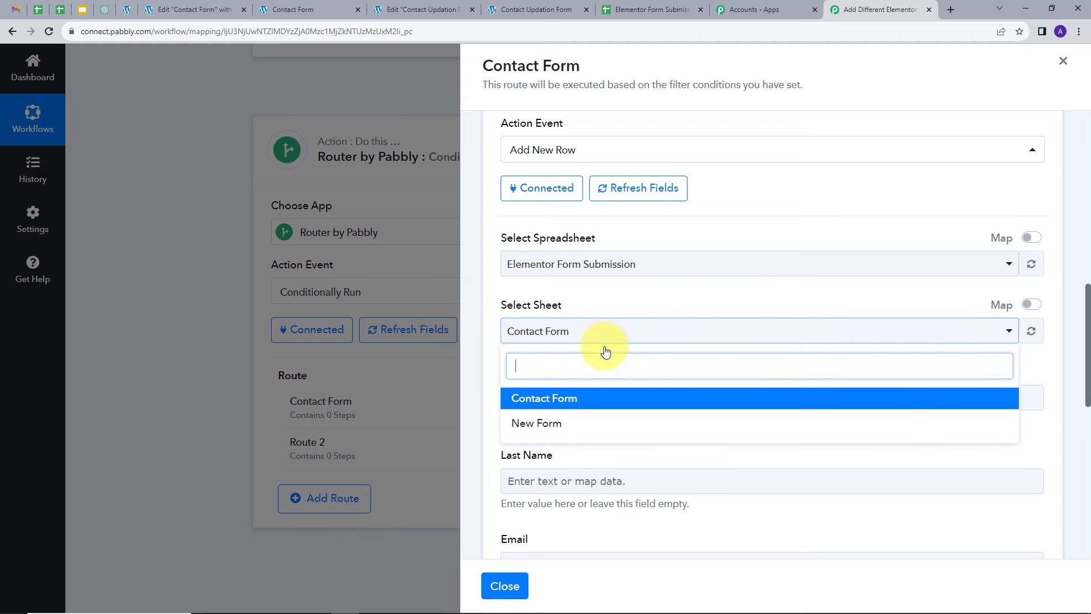
left_click(531, 402)
Step: Map First Name to the Fields Name Value and Last Name to the Fields Field 2477f7e Value from the Elementor trigger
scroll(638, 309, "down", 2)
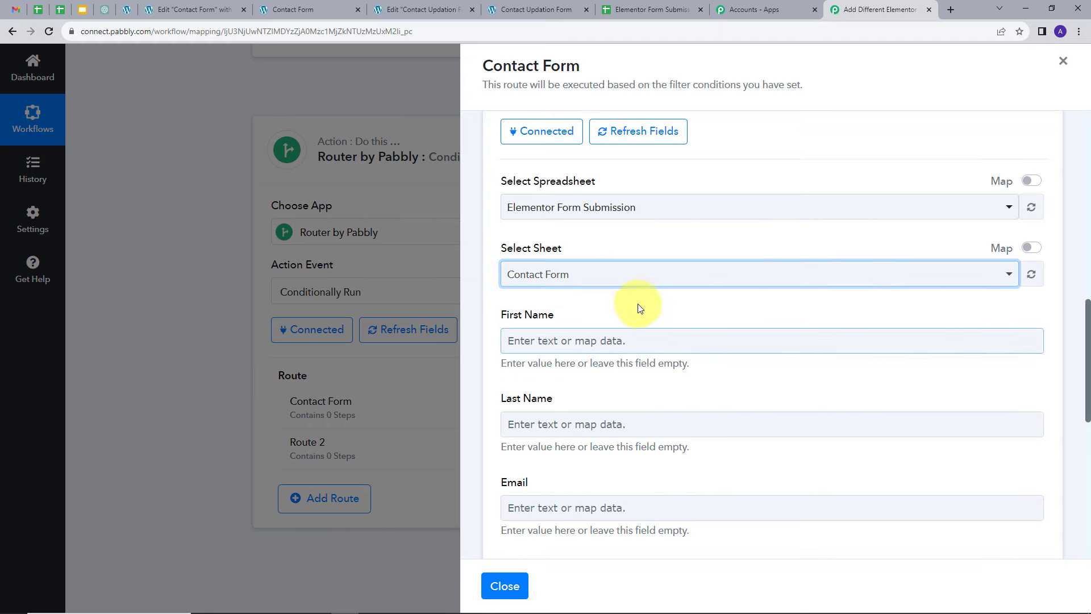
scroll(640, 300, "down", 1)
scroll(619, 278, "down", 1)
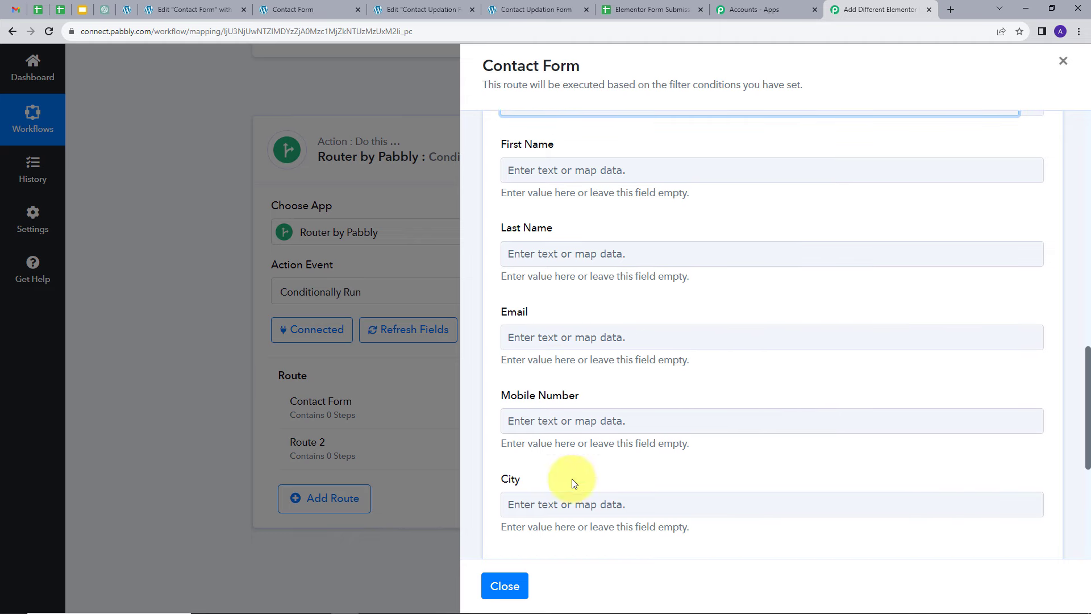
scroll(639, 229, "up", 1)
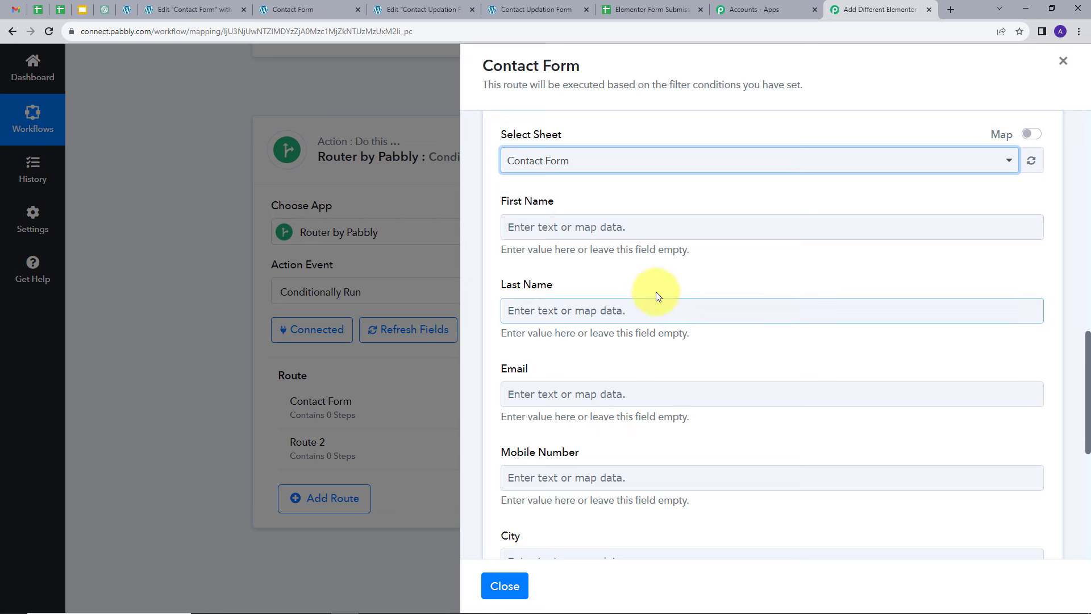
left_click(624, 229)
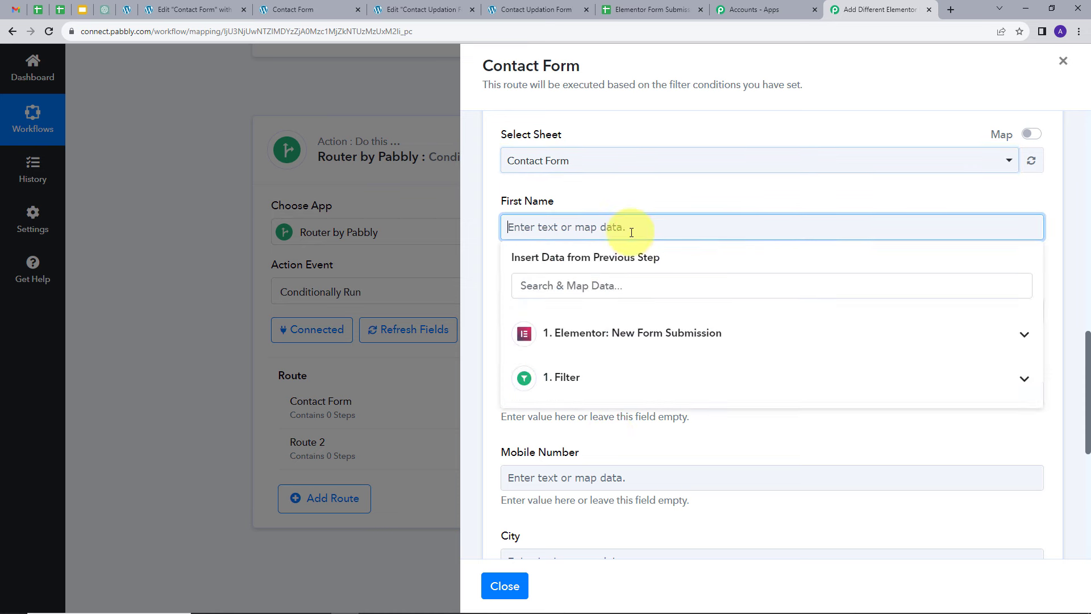
left_click(630, 331)
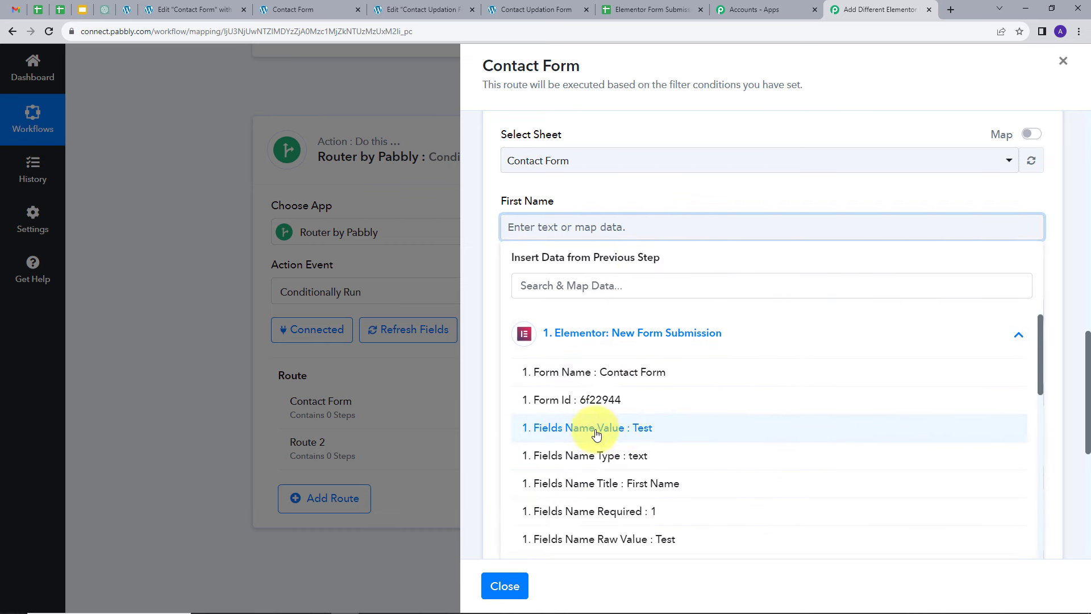
left_click(643, 430)
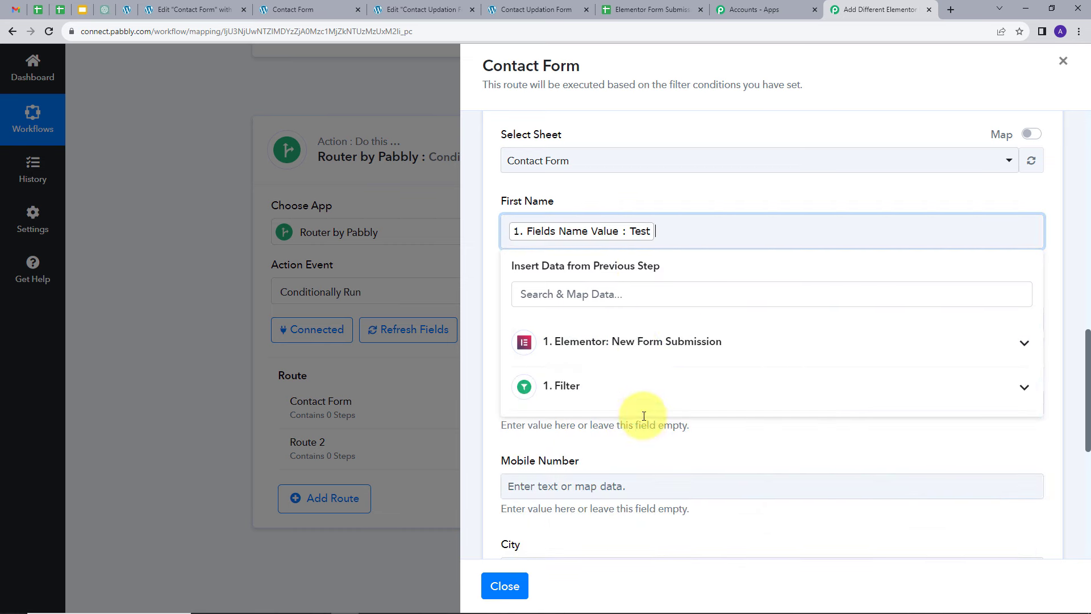
left_click(643, 182)
scroll(605, 240, "down", 1)
left_click(608, 262)
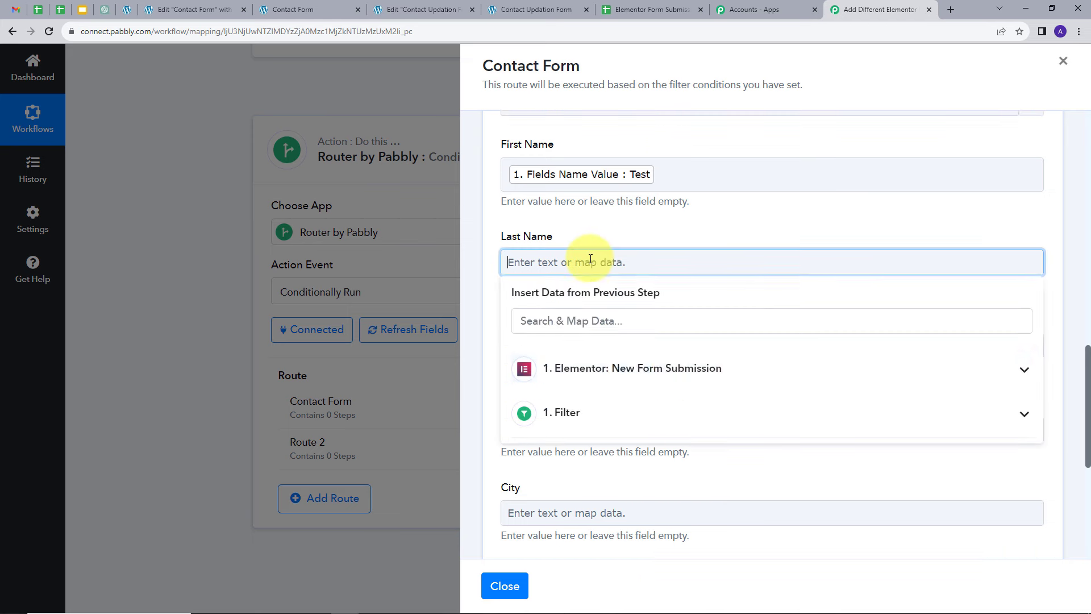
left_click(622, 368)
scroll(671, 429, "down", 5)
scroll(662, 426, "down", 5)
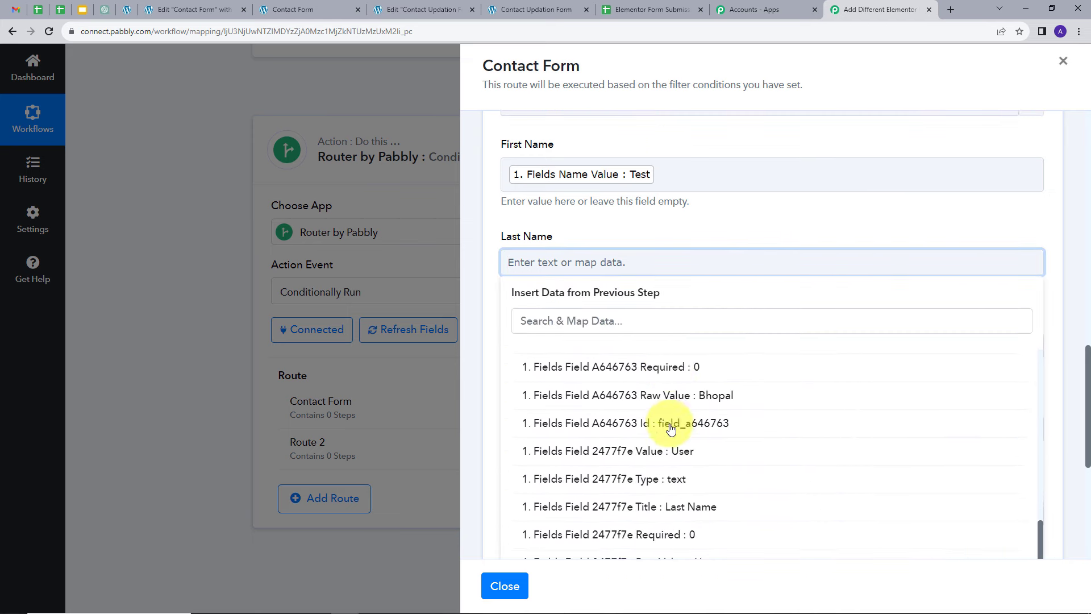
left_click(646, 382)
left_click(664, 238)
Step: Map Email to the Fields Field Ba41716 Value and Mobile Number to the Fields Field F45030d Value
scroll(613, 267, "down", 1)
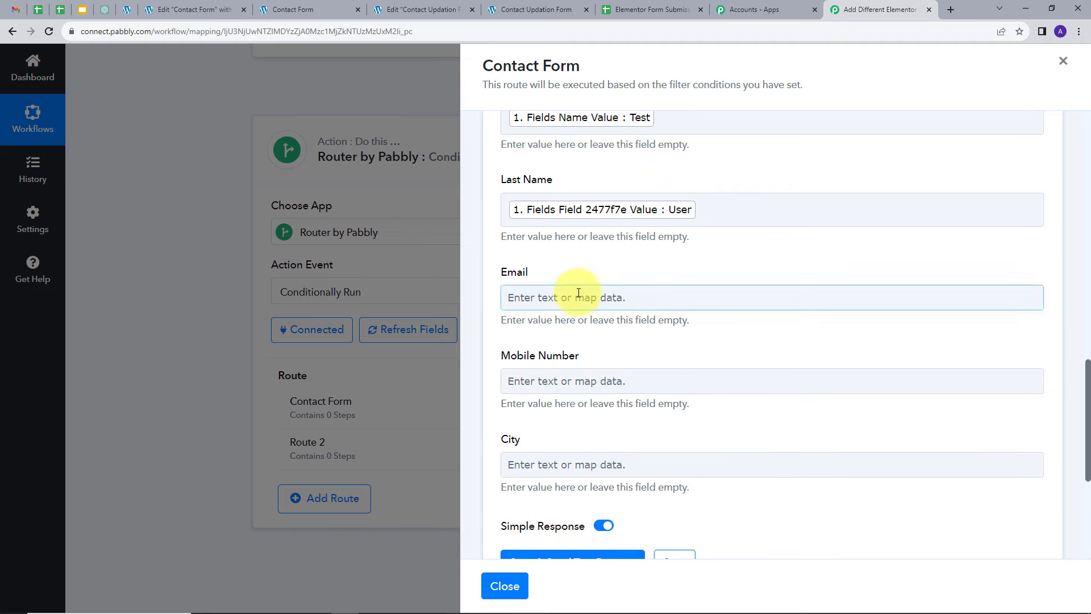
left_click(568, 296)
left_click(610, 402)
scroll(665, 409, "down", 5)
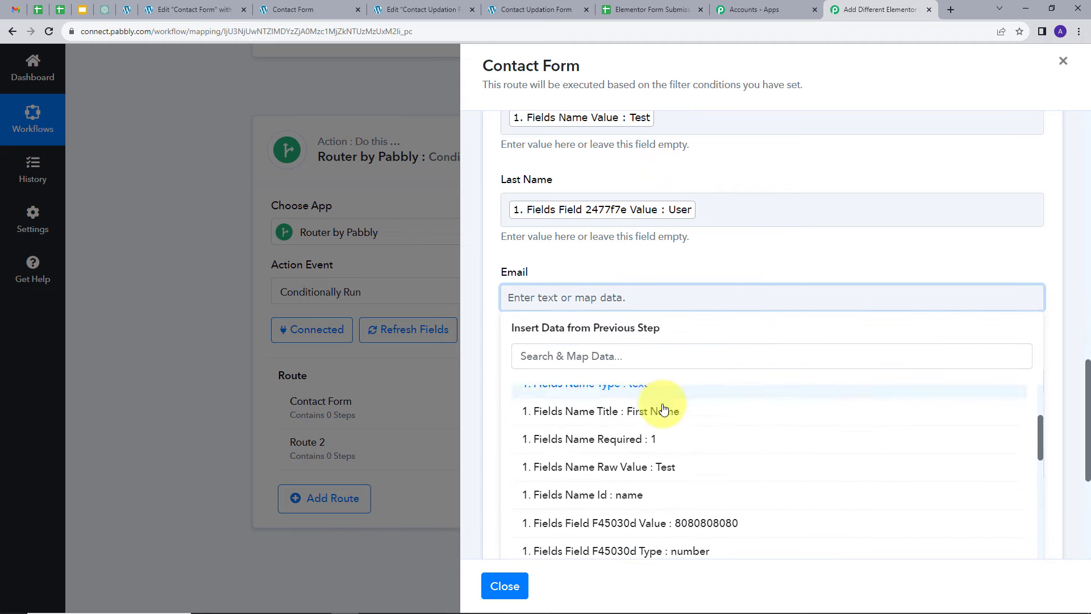
scroll(684, 429, "down", 2)
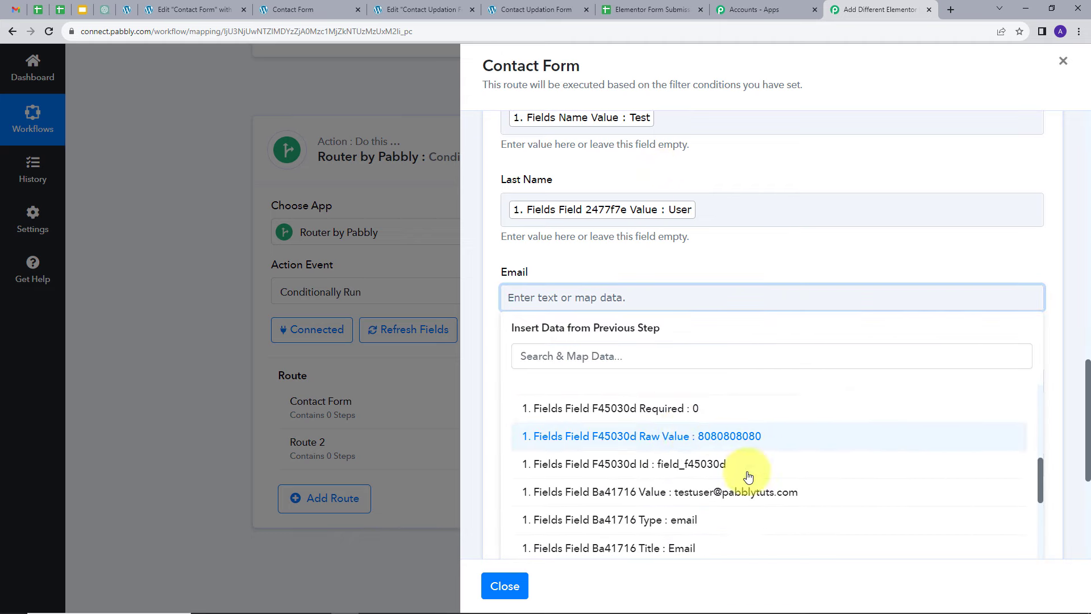
left_click(710, 491)
left_click(636, 254)
left_click(570, 390)
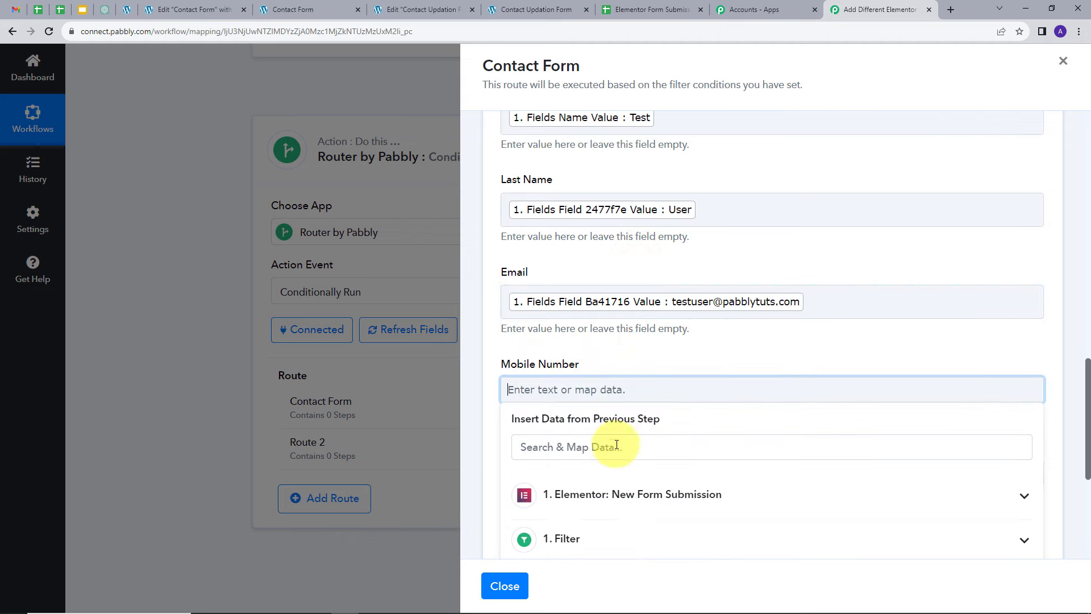
left_click(622, 493)
scroll(651, 431, "down", 4)
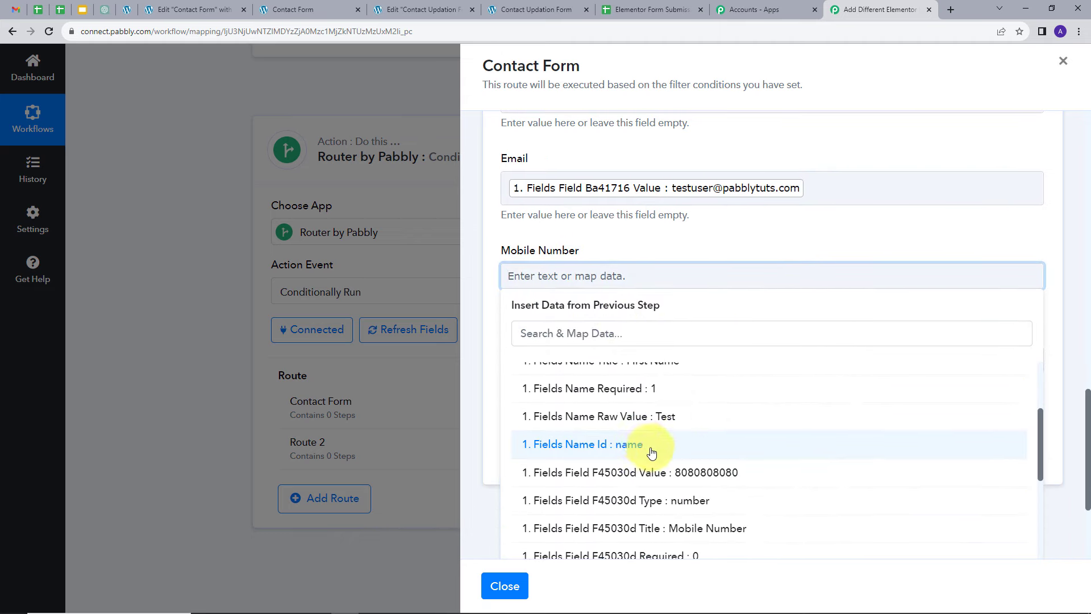
left_click(648, 508)
left_click(647, 241)
Step: Map City to the Fields Field A646763 Title from the Elementor trigger
scroll(647, 284, "down", 2)
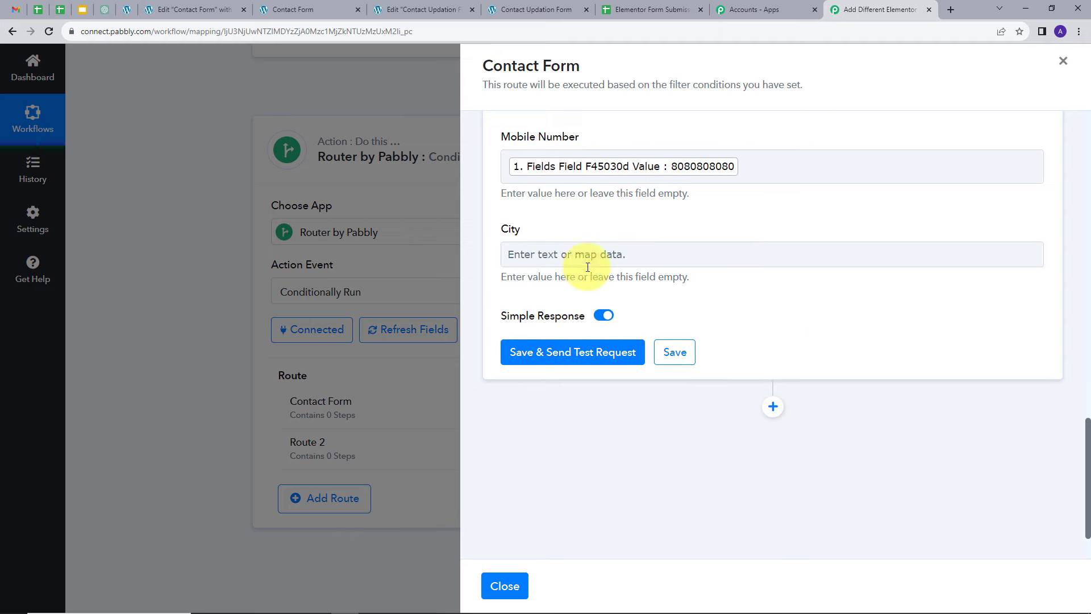
left_click(602, 254)
left_click(615, 383)
scroll(625, 401, "down", 10)
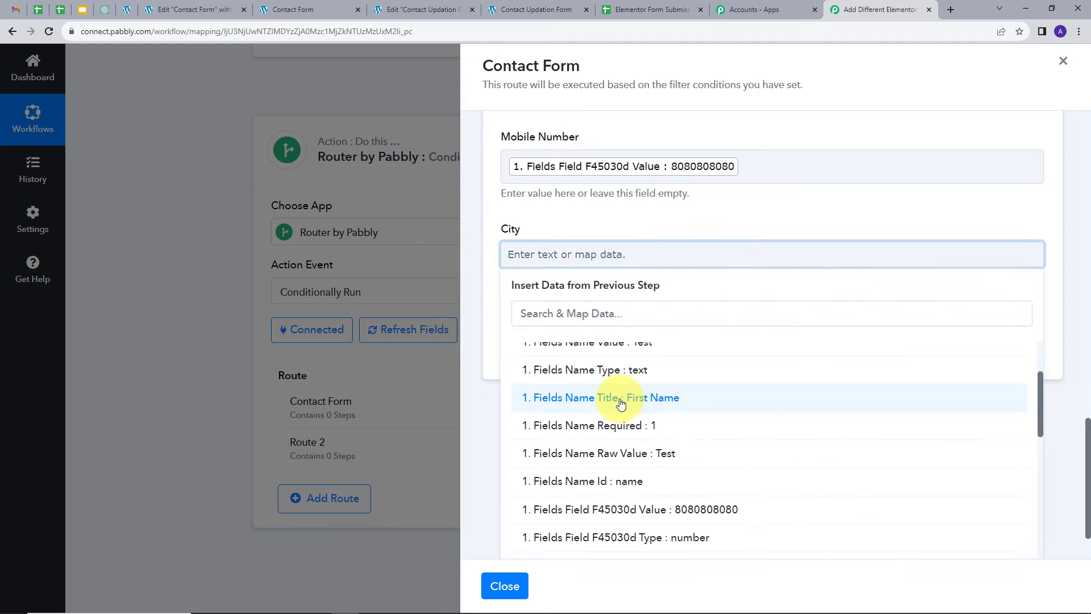
scroll(637, 419, "down", 3)
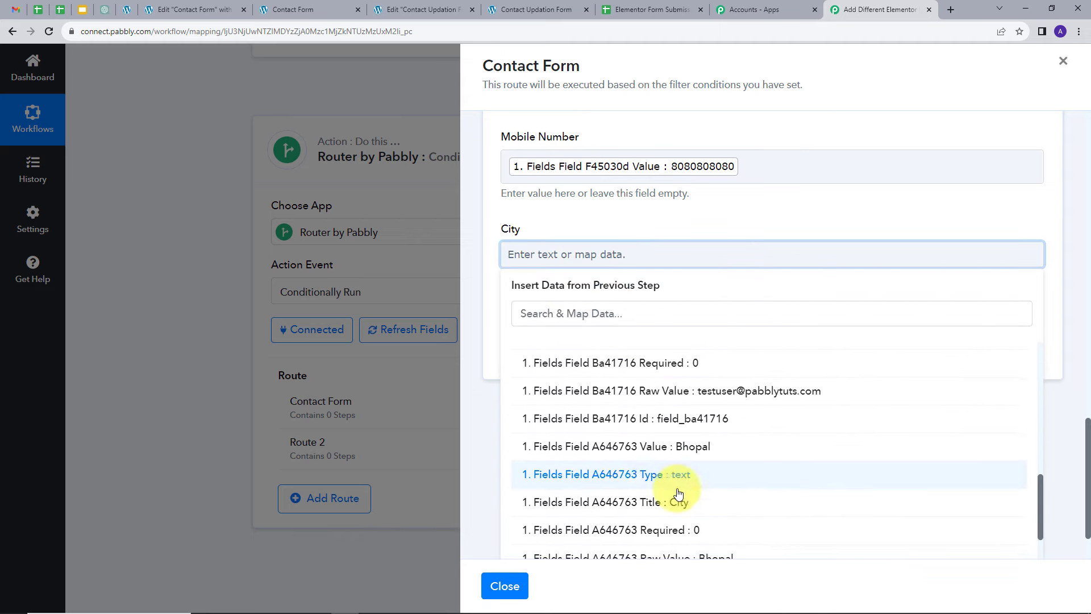
left_click(629, 434)
left_click(649, 227)
Step: Save the Google Sheets action and send a test request
scroll(674, 311, "up", 3)
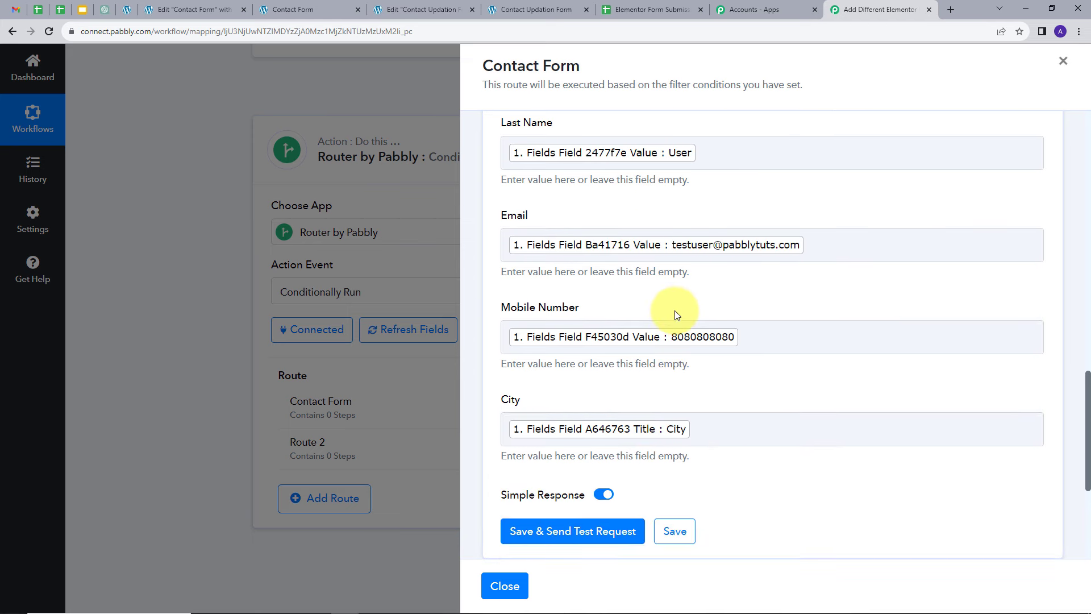
scroll(674, 299, "up", 2)
scroll(716, 238, "up", 2)
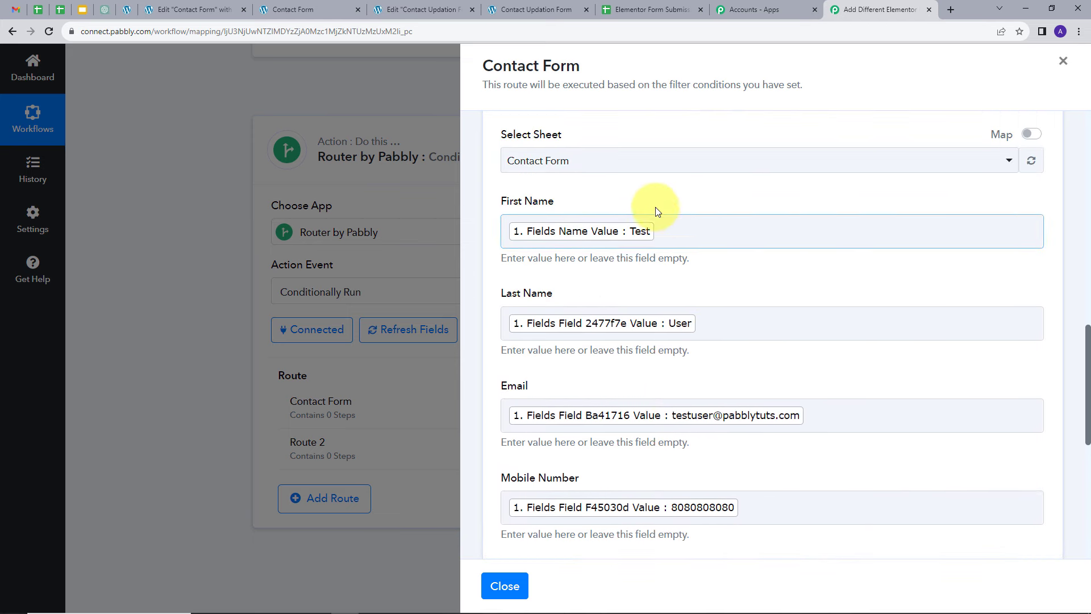
scroll(656, 207, "down", 2)
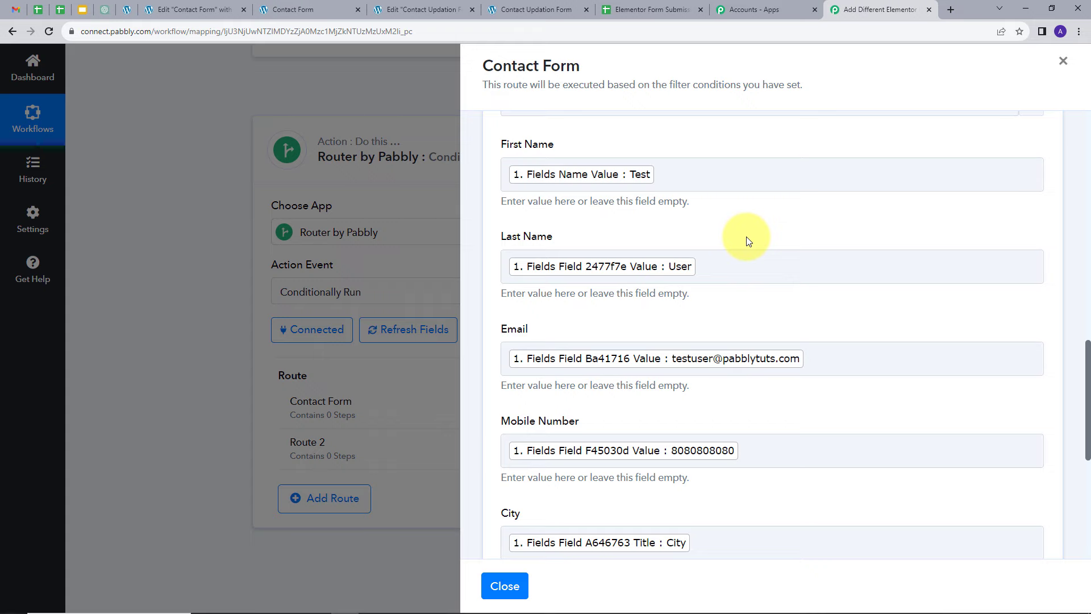
scroll(733, 239, "down", 3)
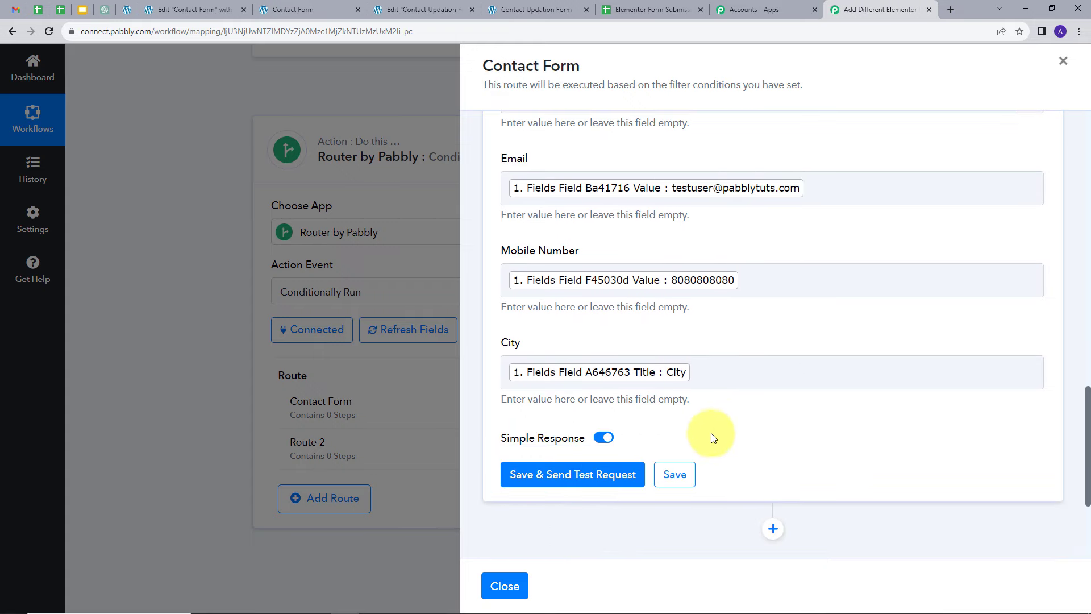
left_click(561, 478)
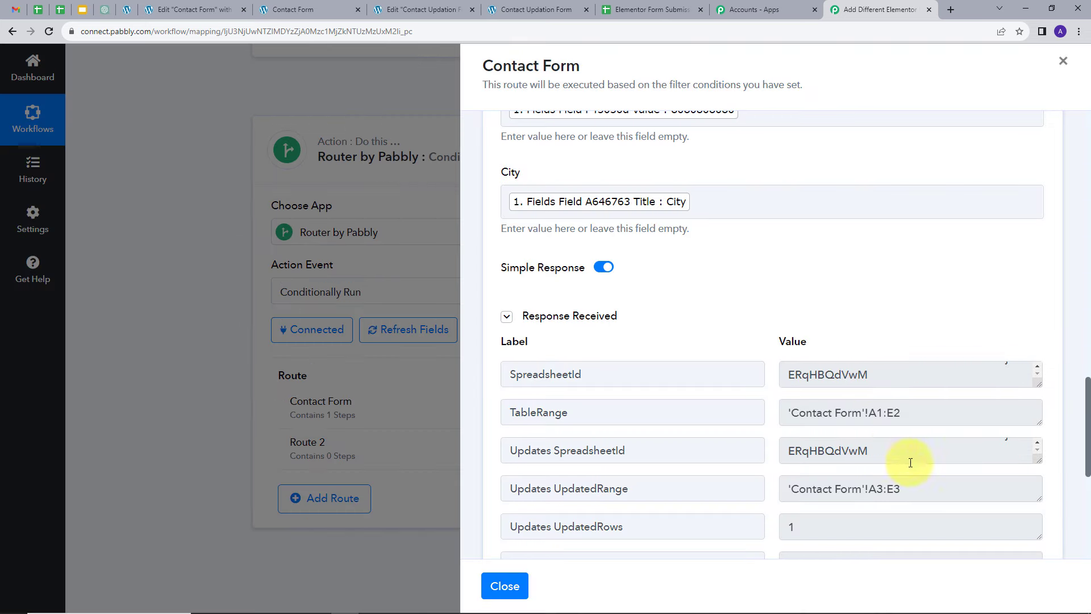
Step: Review the test response and check the new row in the Contact Form sheet of the spreadsheet
scroll(864, 318, "down", 2)
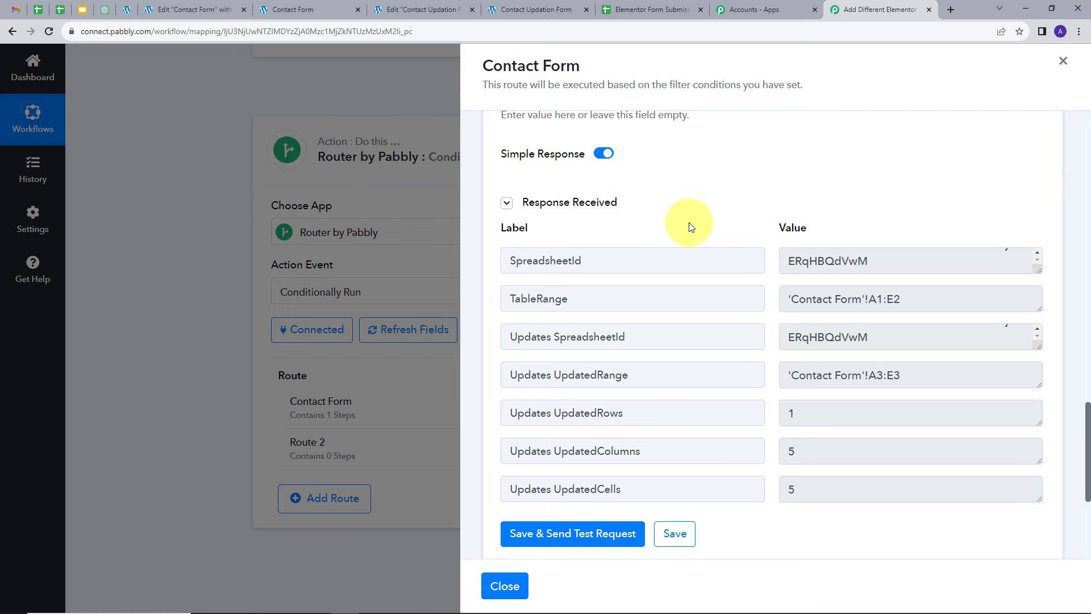
left_click(630, 3)
left_click(5, 223)
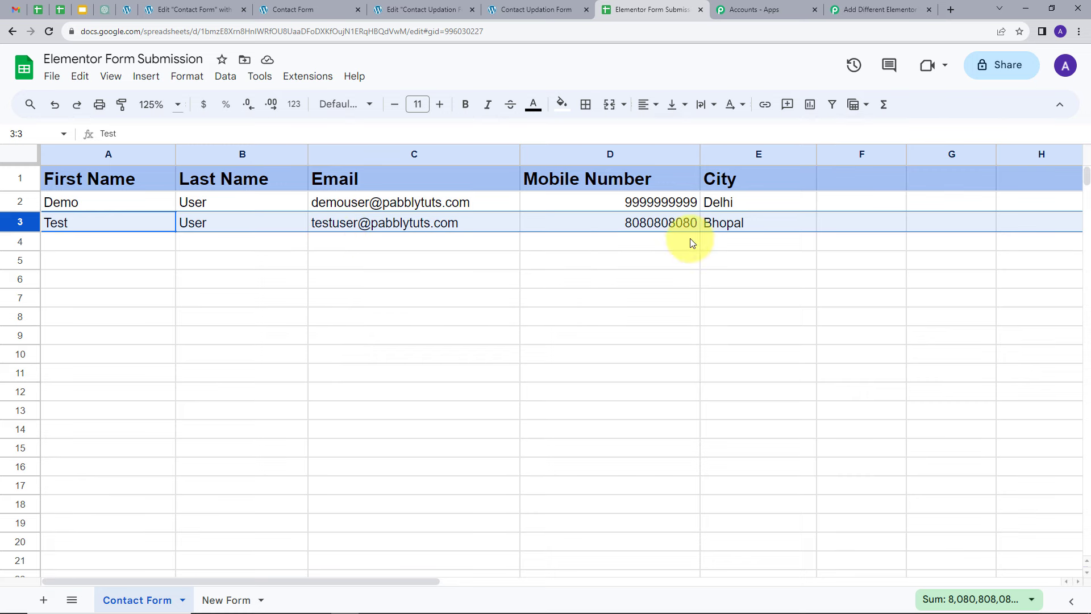
left_click(86, 249)
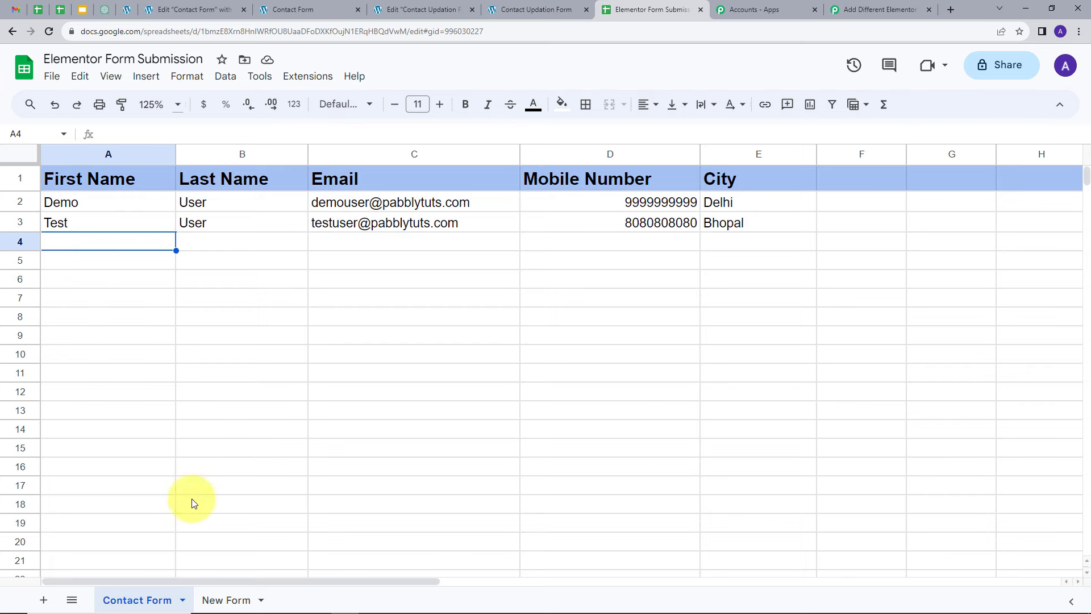
Step: Open the New Form sheet of the spreadsheet to check its columns
left_click(225, 598)
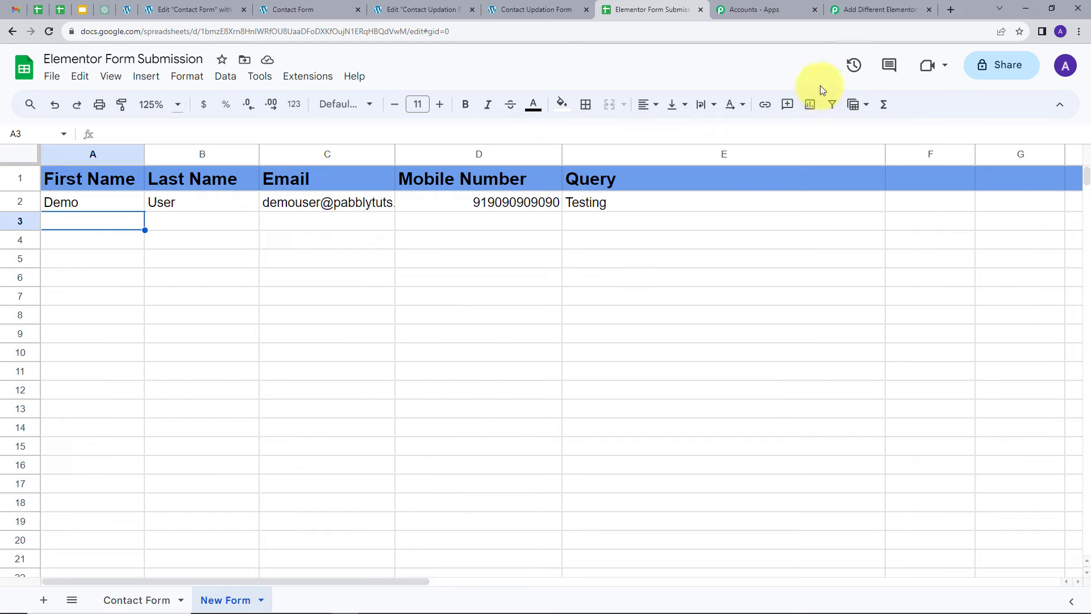
left_click(872, 9)
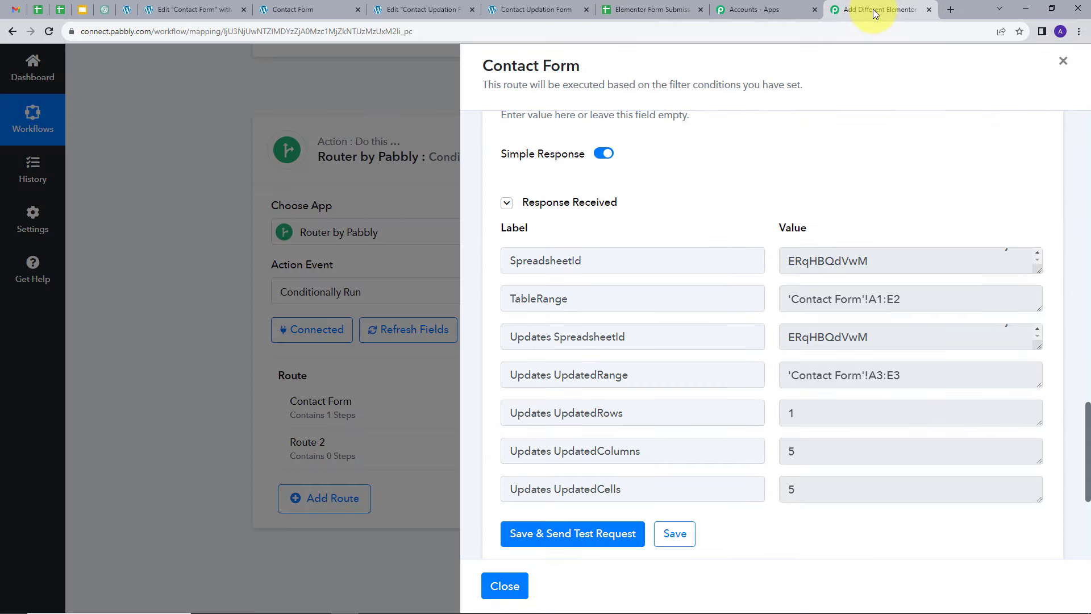
Step: Close the route panel and re-capture the Elementor trigger's webhook response, confirming the prompt
left_click(1064, 63)
scroll(427, 265, "up", 10)
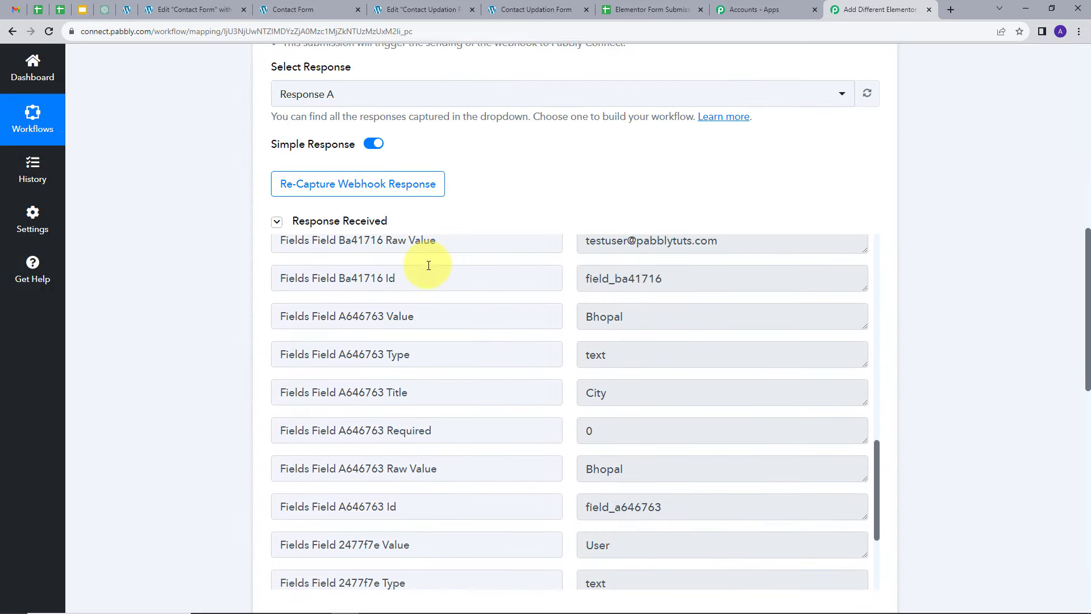
scroll(429, 266, "up", 3)
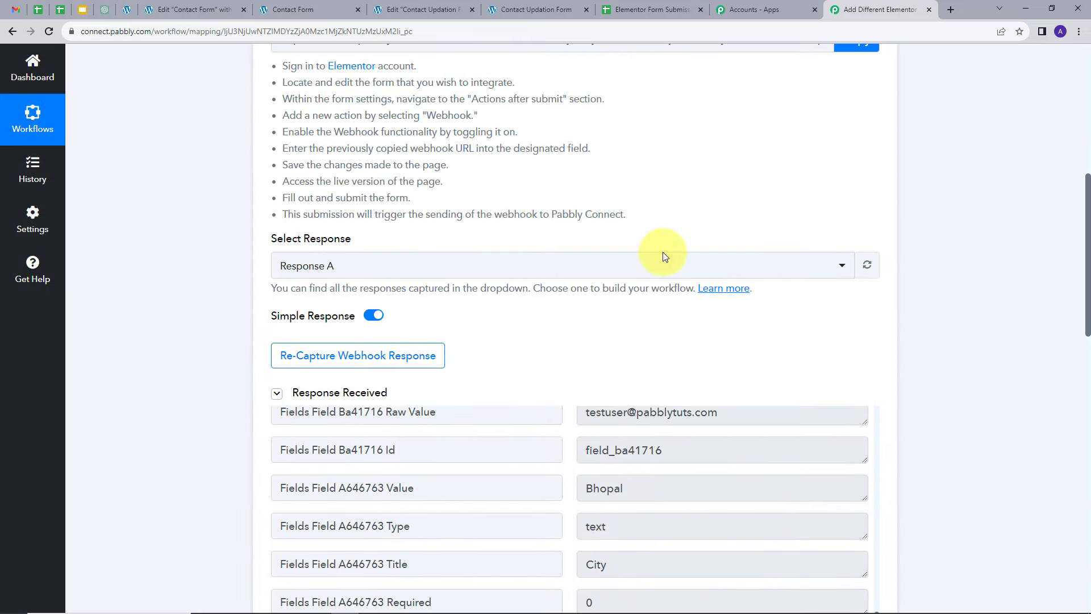
left_click(318, 362)
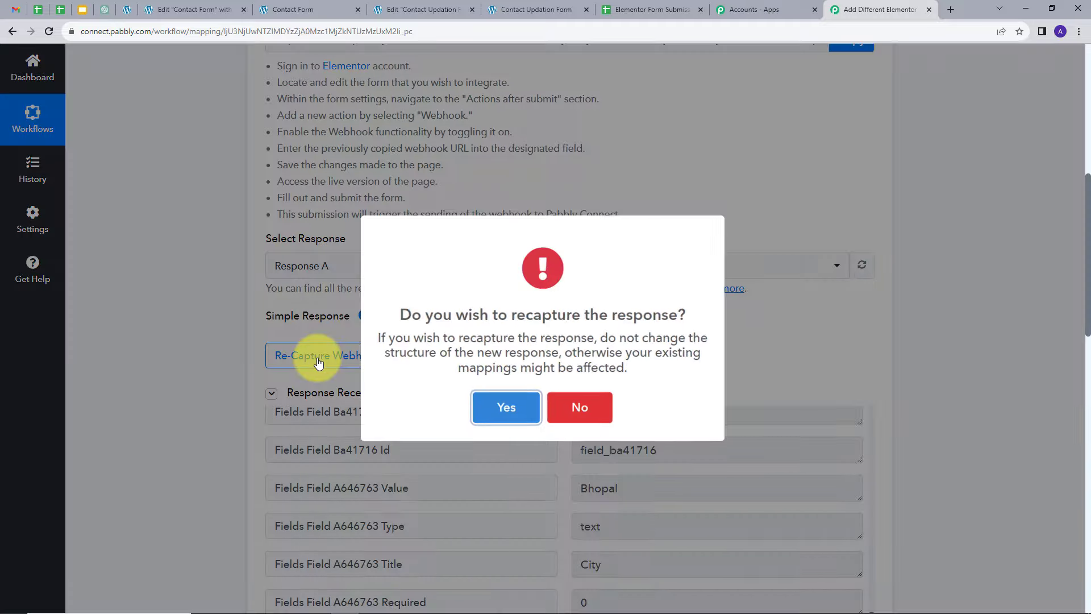
left_click(503, 406)
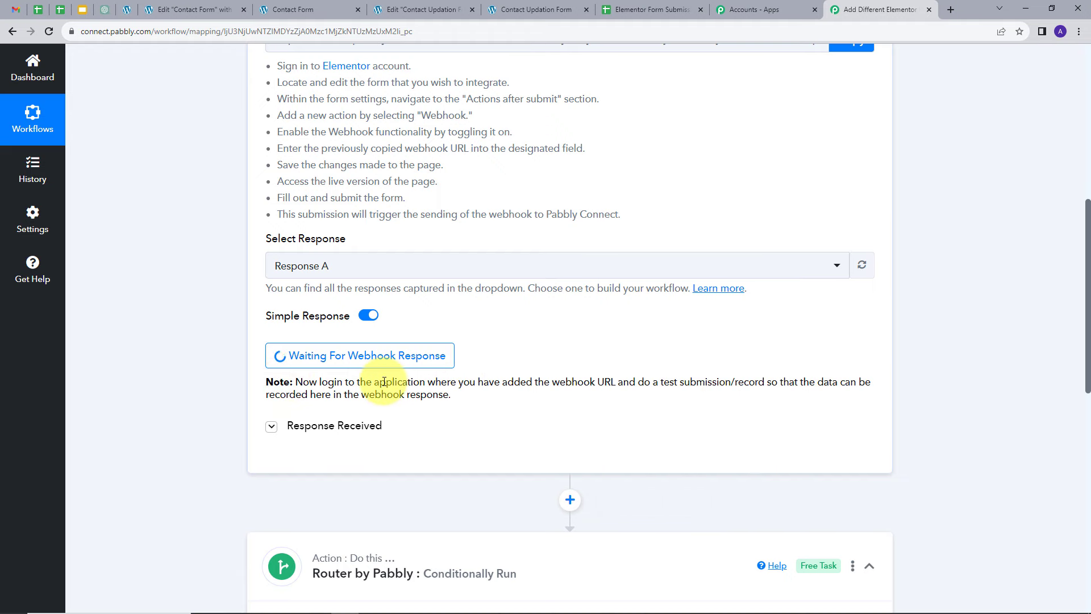
Step: In the Contact Updation Form page, fill in the first name, last name, e-mail and mobile number fields
left_click(523, 3)
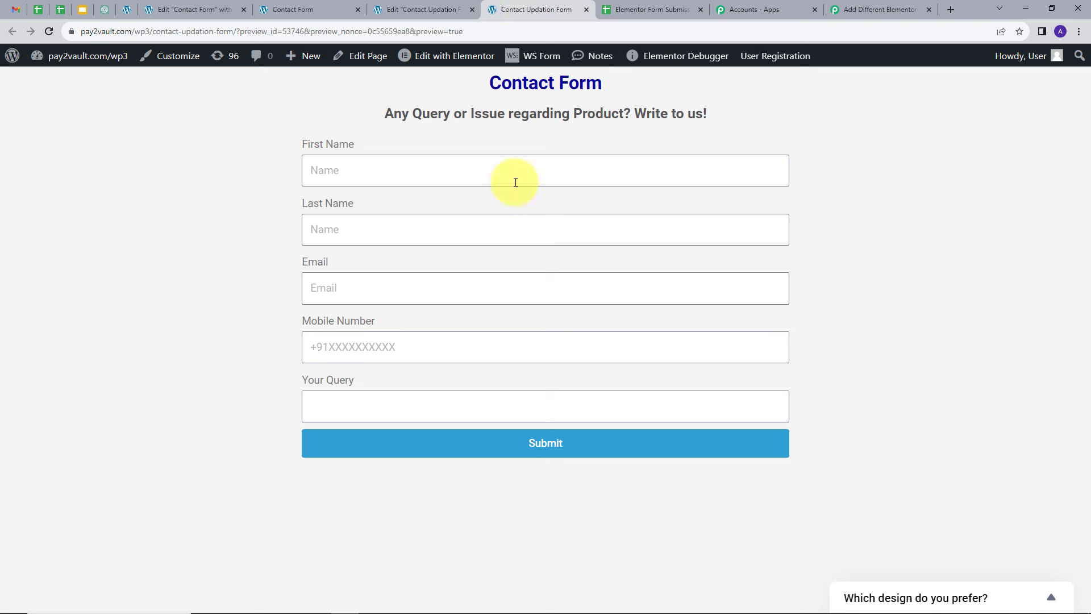
left_click(348, 168)
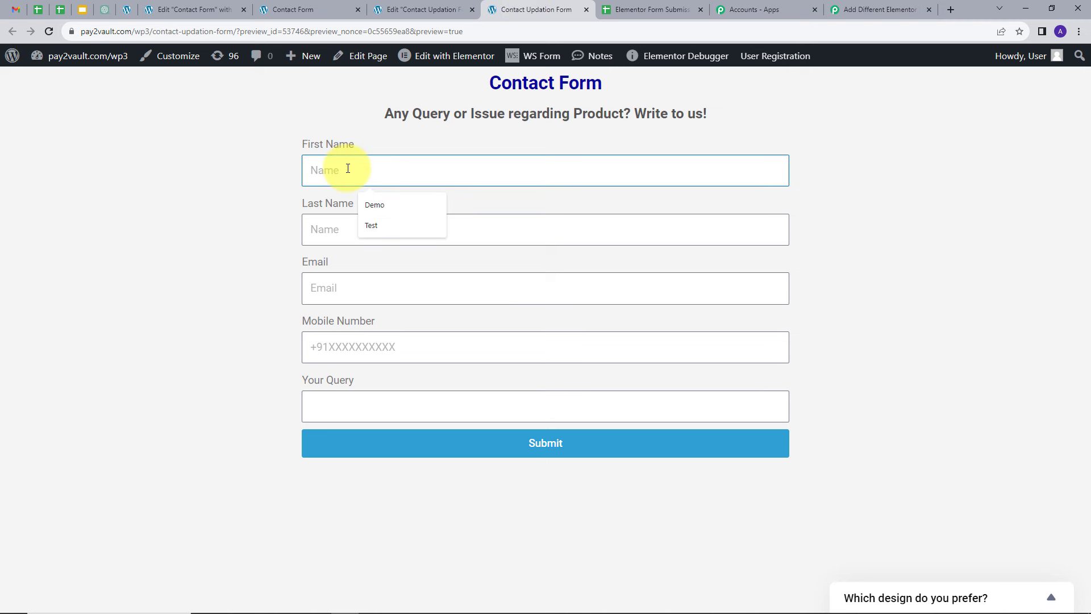
type("Dummy")
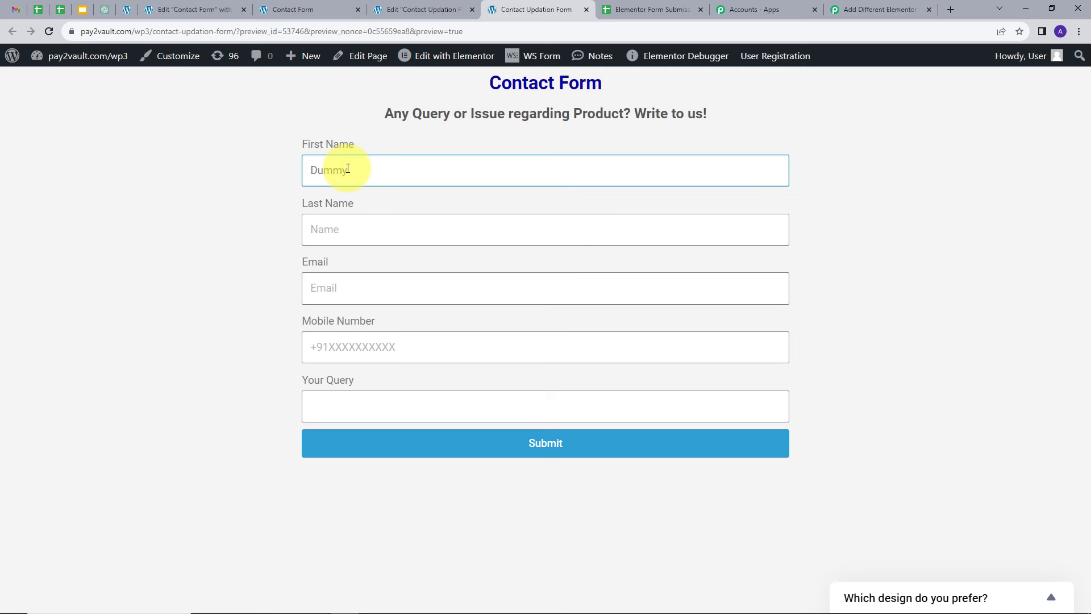
key("Tab")
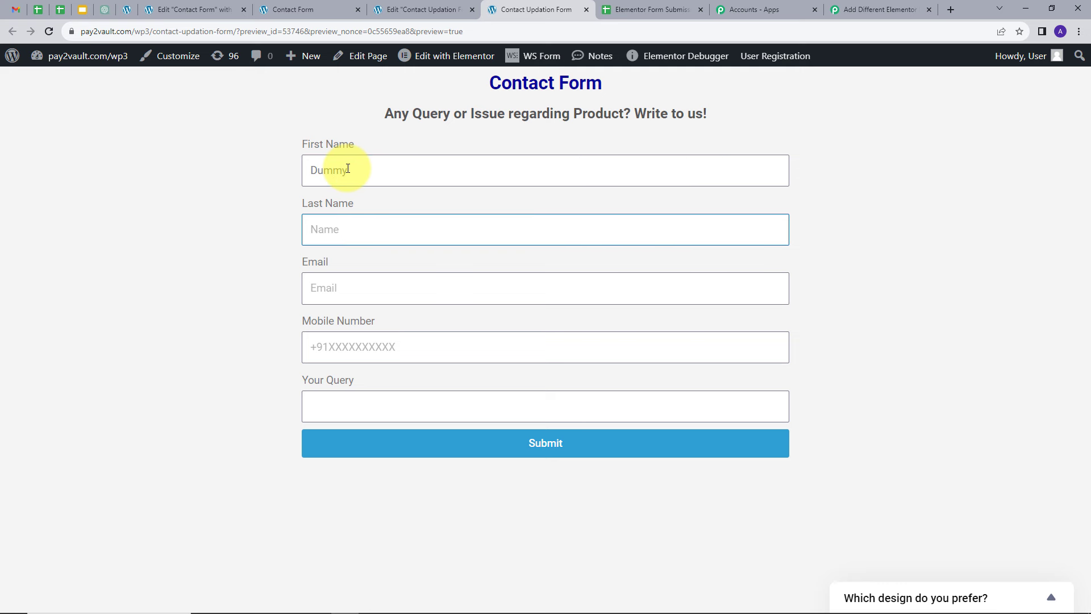
type("User")
key("Tab")
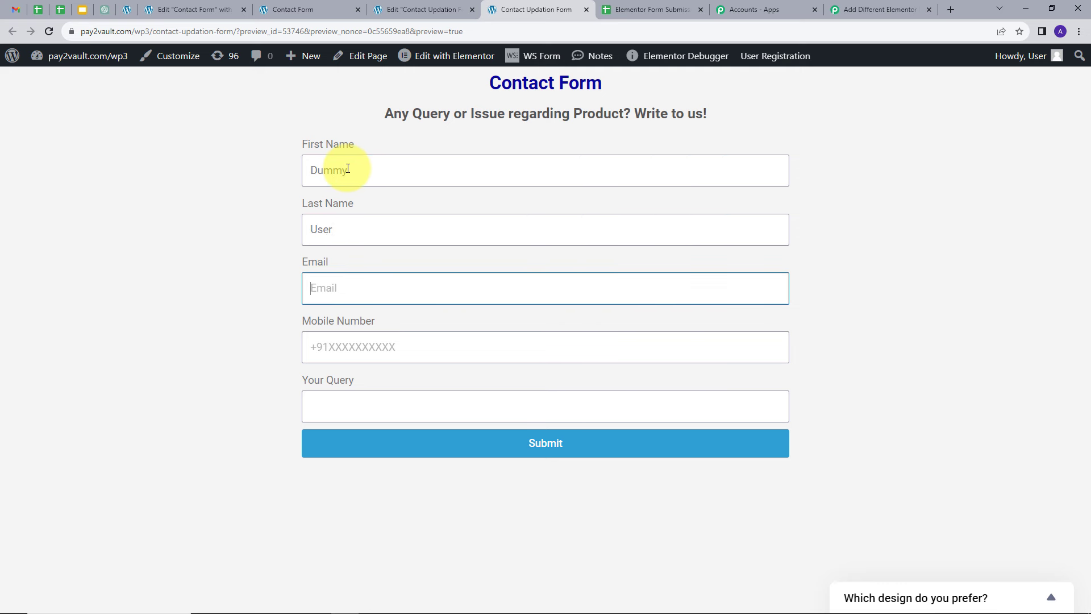
type("du")
key("Down")
key("Return")
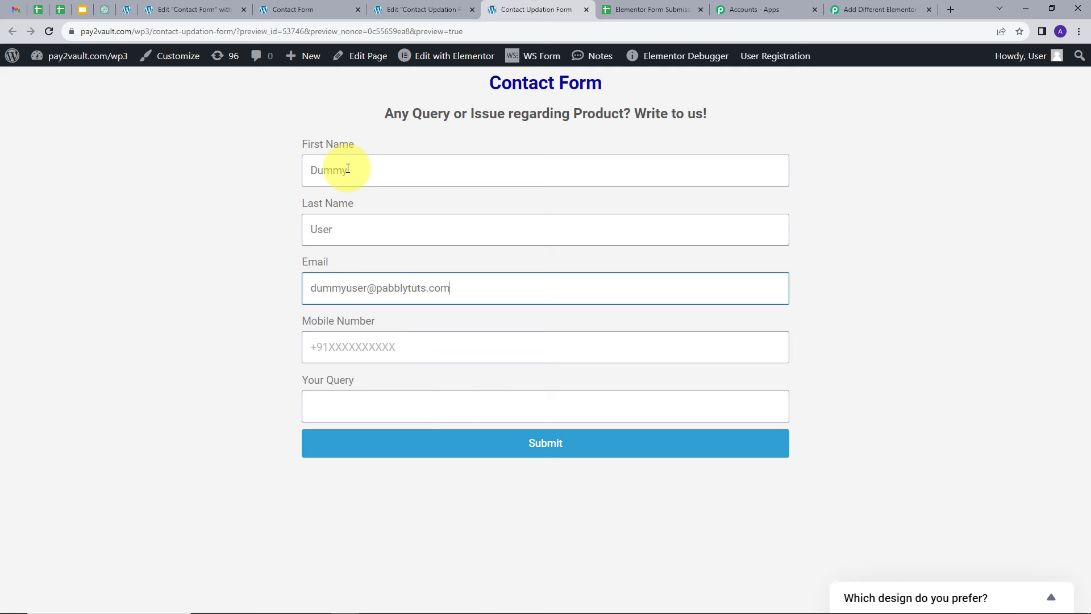
left_click(361, 354)
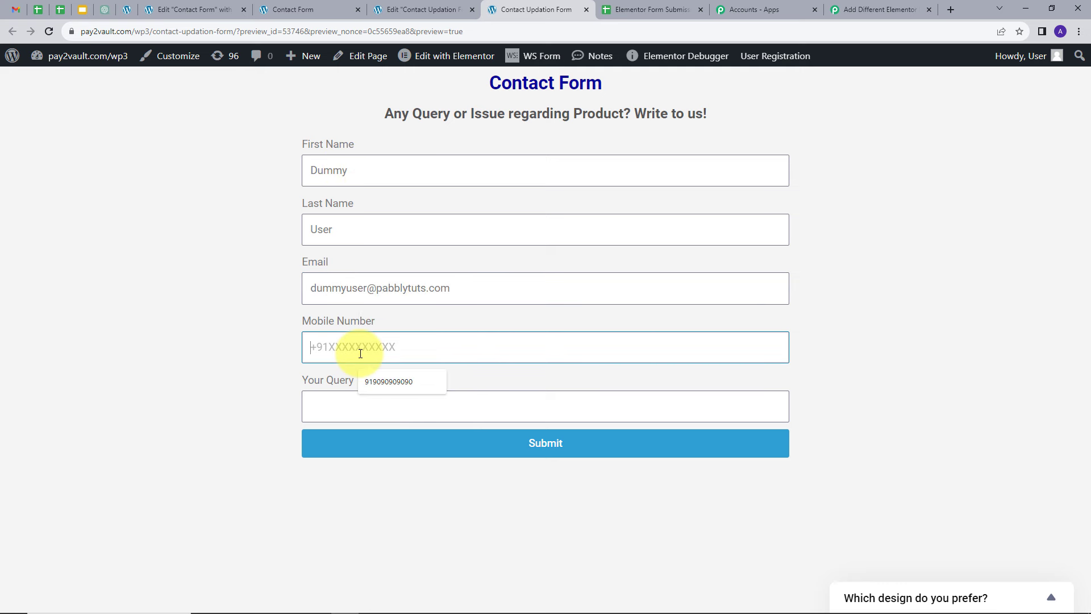
type("888888888")
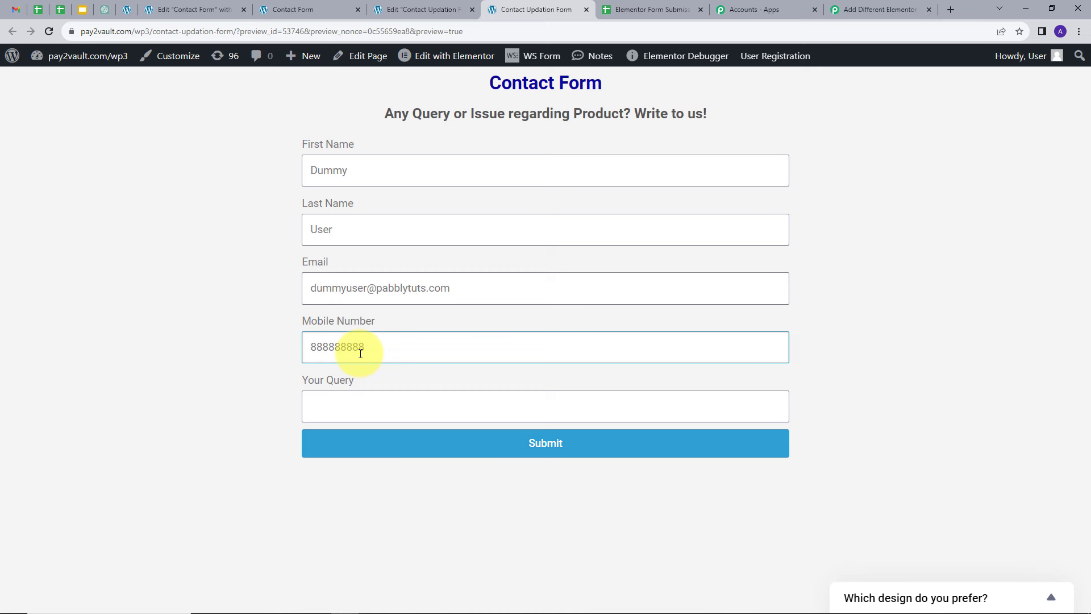
Step: Enter Demo as the query and submit the form
left_click(353, 403)
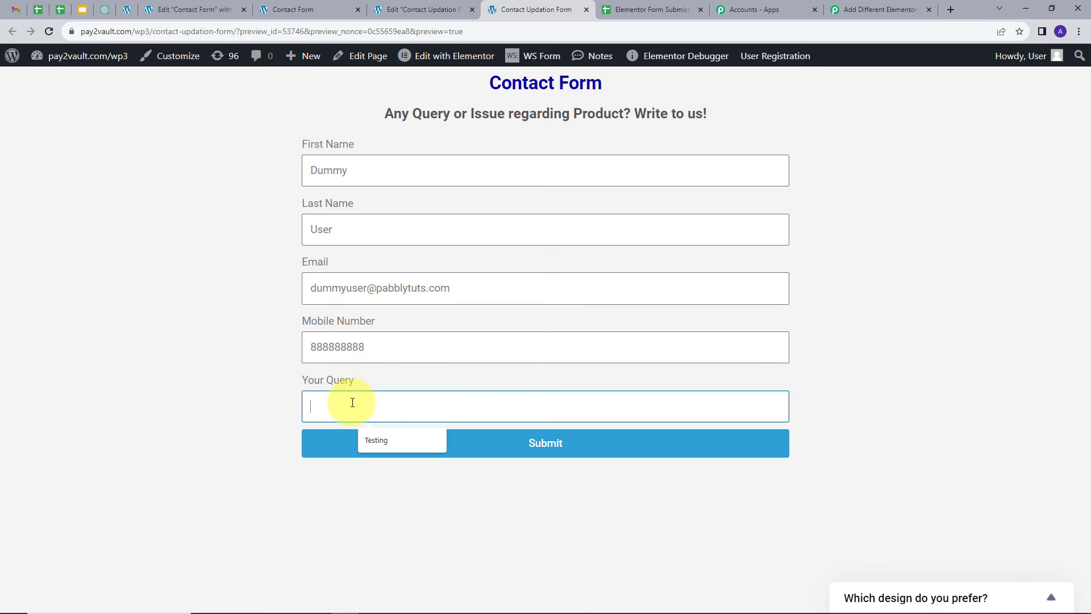
type("Dem")
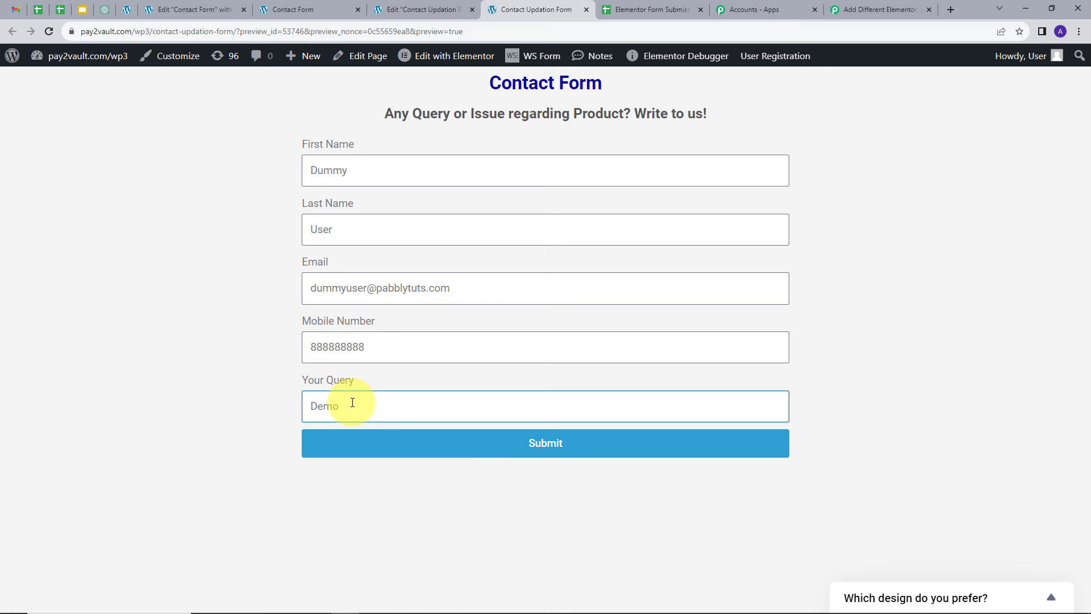
type("o")
left_click(513, 440)
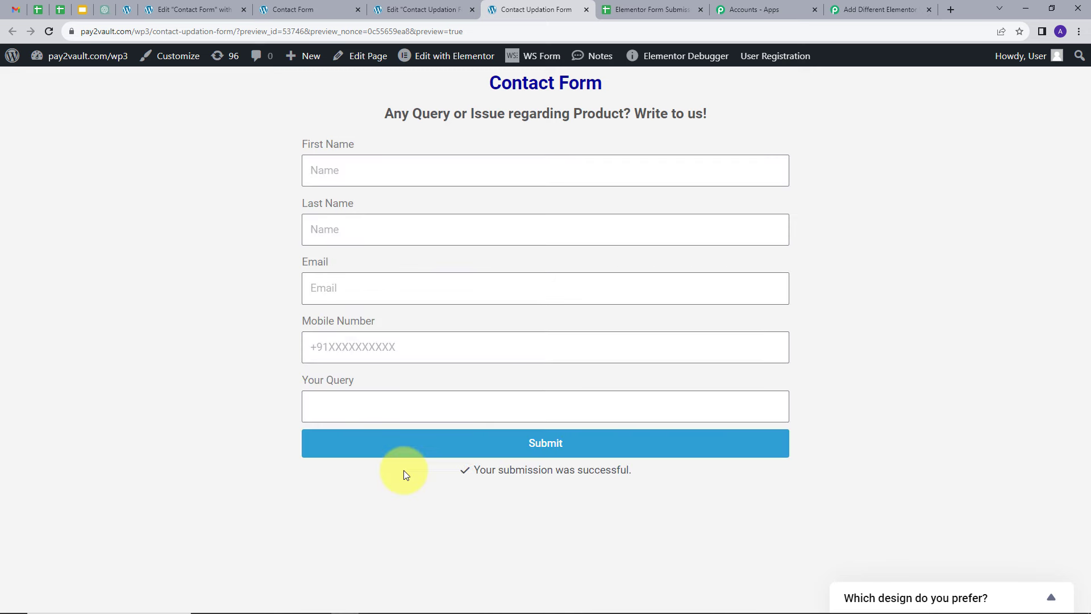
Step: Review the captured Response B fields from the New Form submission in the trigger
left_click(860, 9)
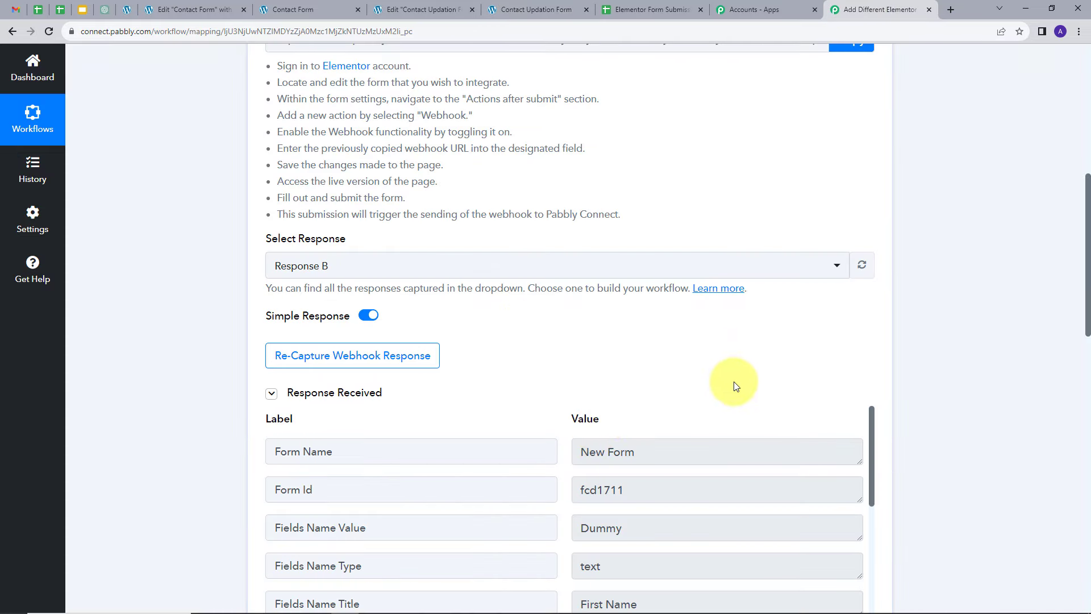
scroll(739, 352, "down", 2)
left_click(643, 339)
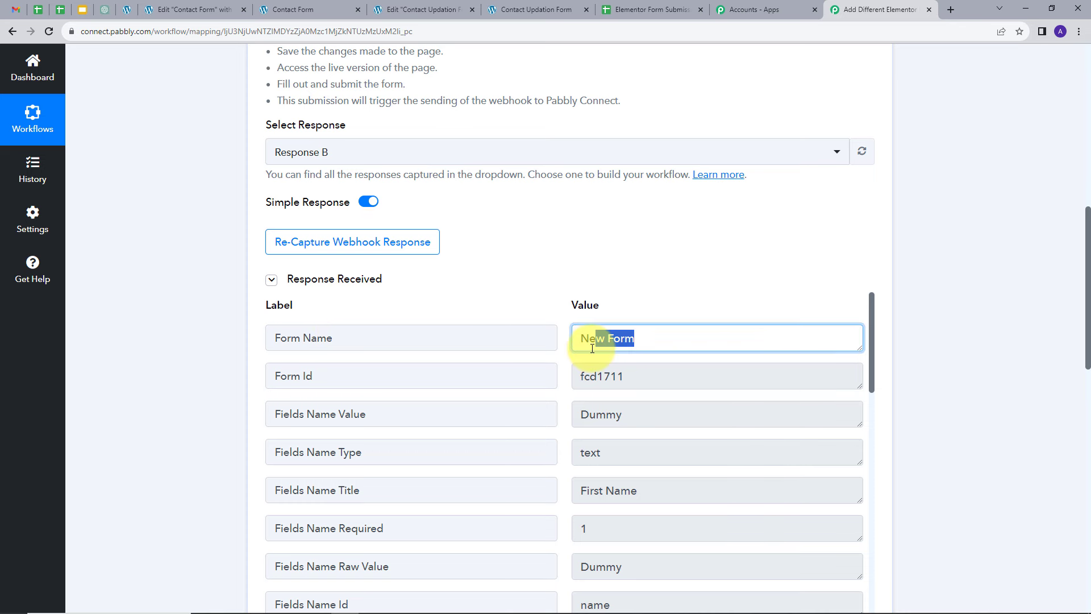
scroll(759, 253, "down", 1)
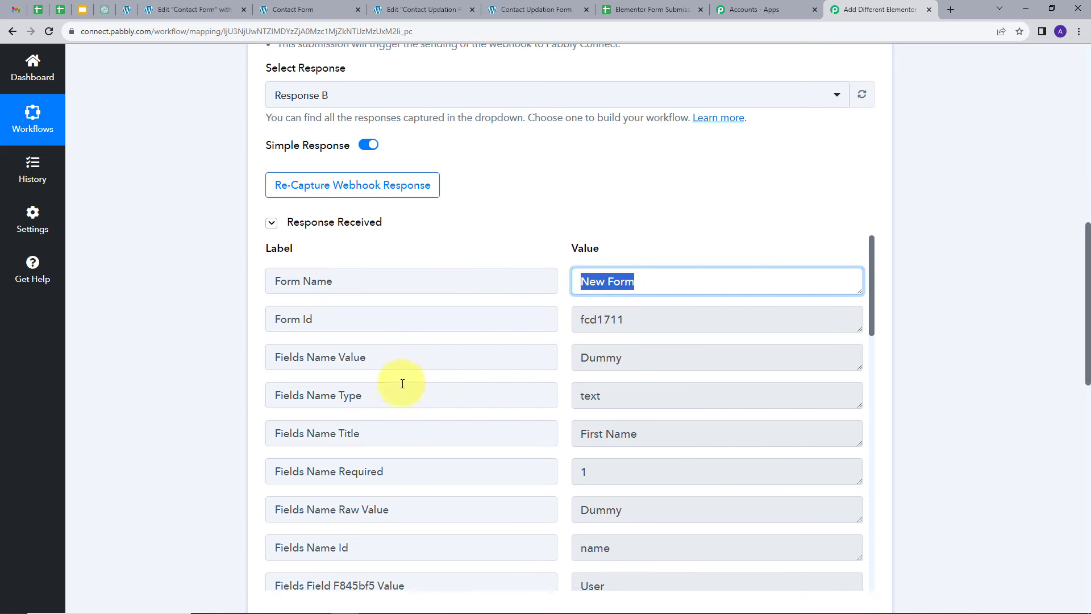
left_click(640, 366)
scroll(704, 373, "down", 4)
left_click(616, 364)
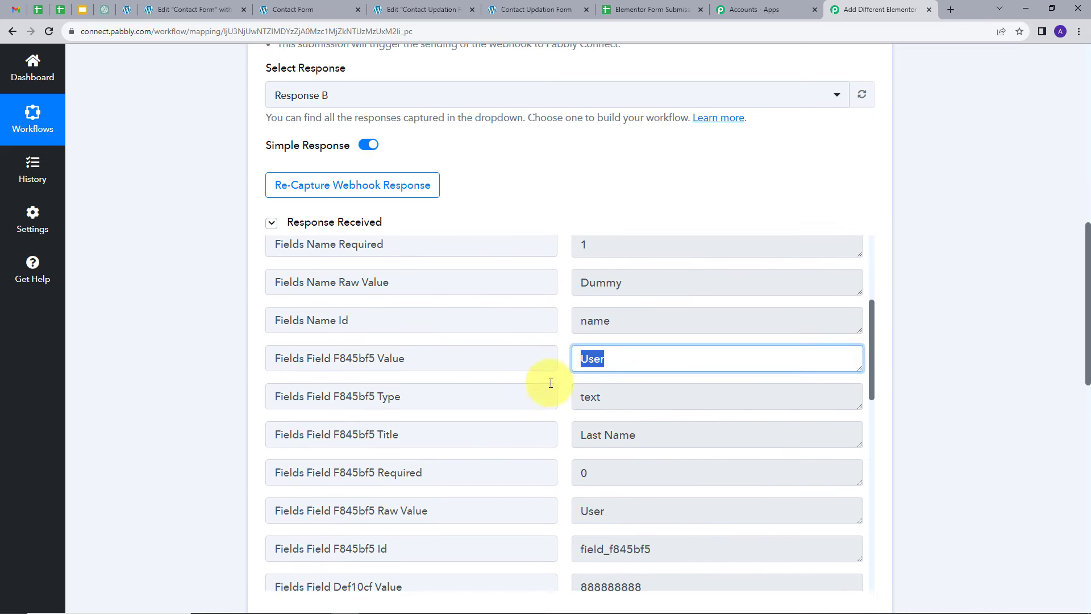
scroll(714, 377, "down", 3)
left_click(659, 414)
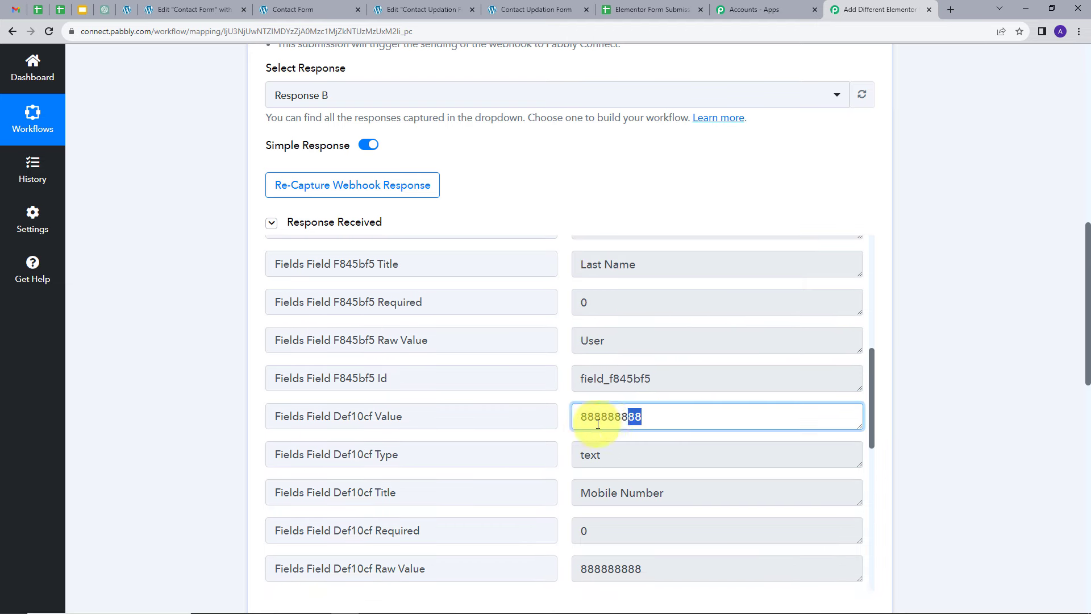
scroll(707, 449, "down", 2)
scroll(707, 431, "down", 5)
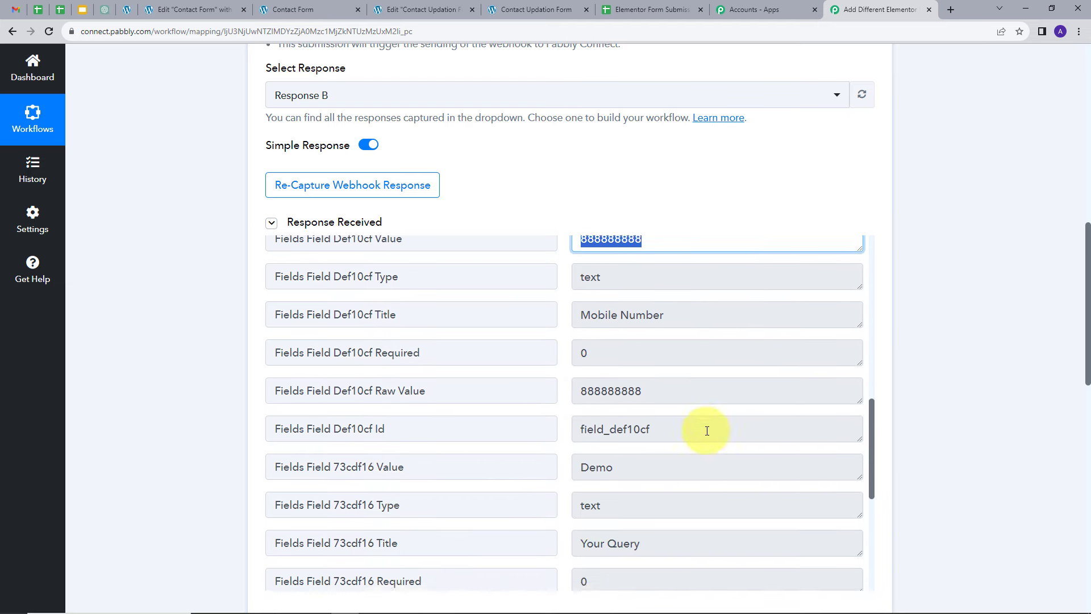
left_click(632, 404)
scroll(831, 458, "down", 1)
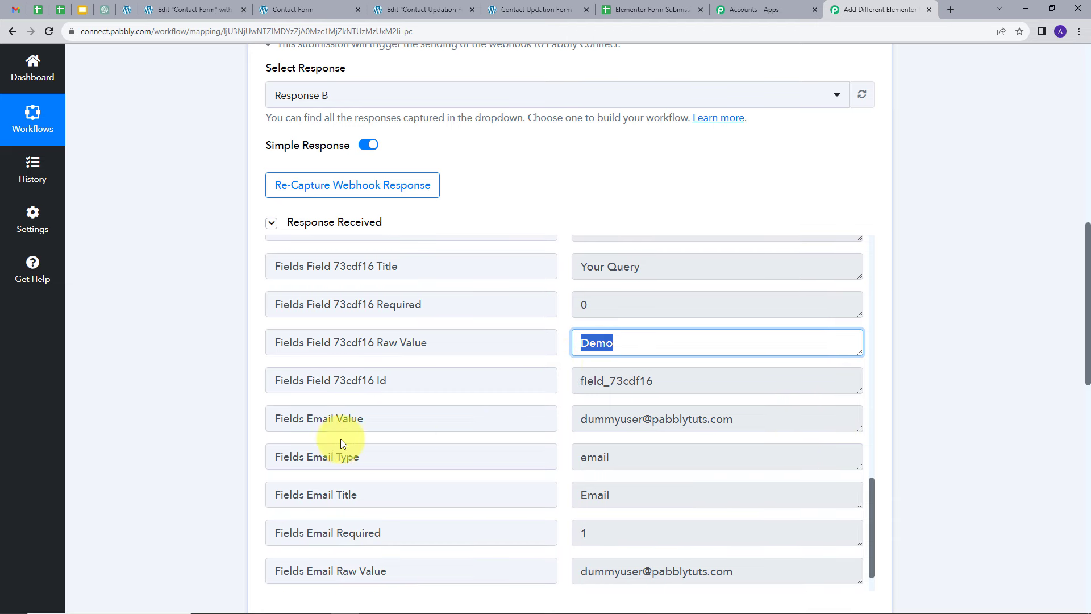
left_click(638, 419)
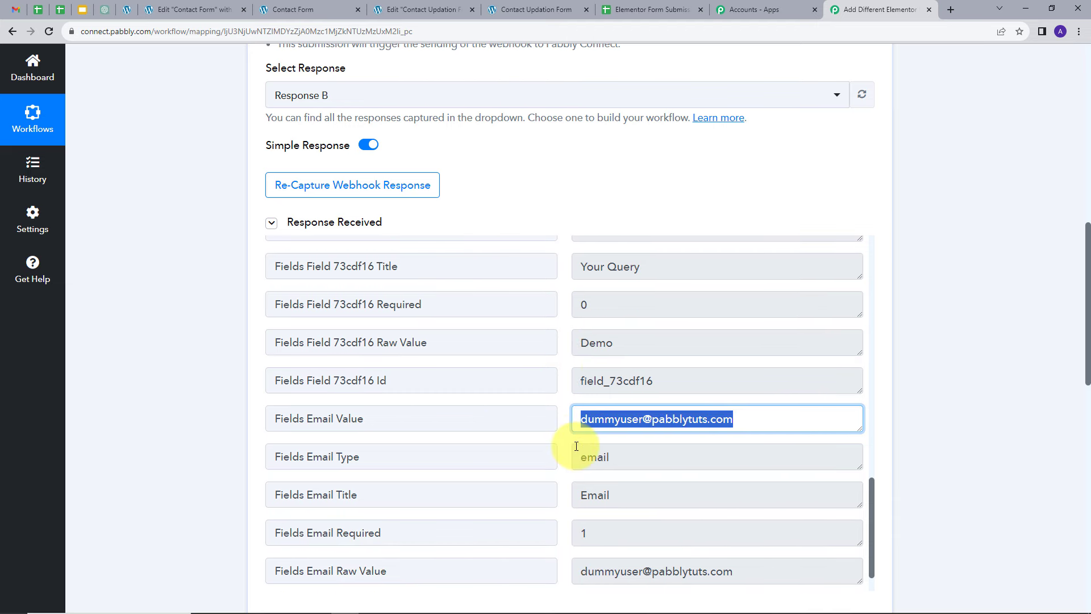
scroll(733, 453, "down", 1)
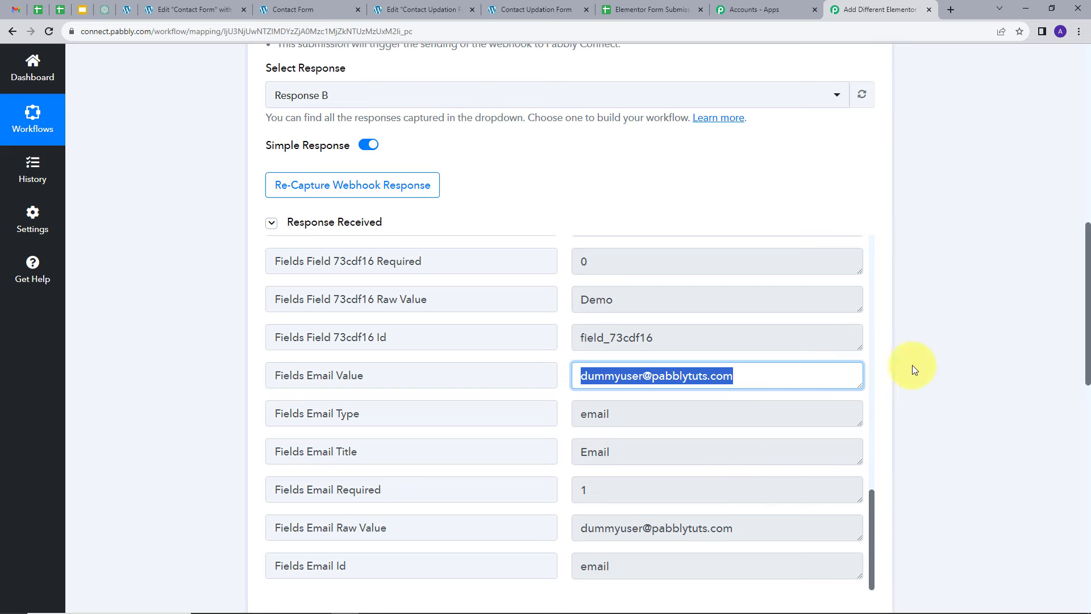
scroll(938, 373, "down", 3)
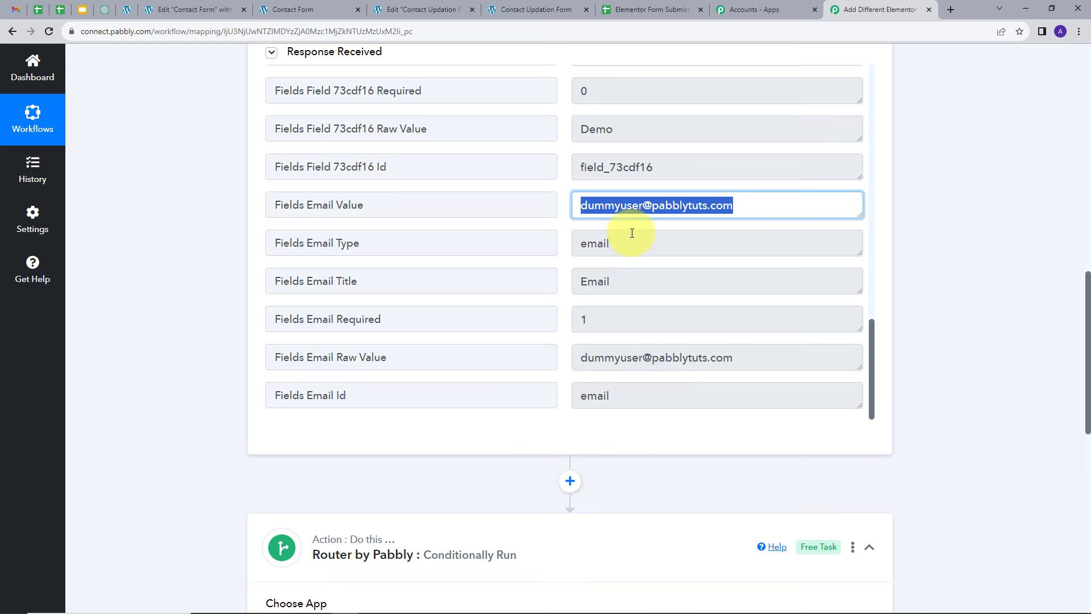
scroll(632, 233, "down", 7)
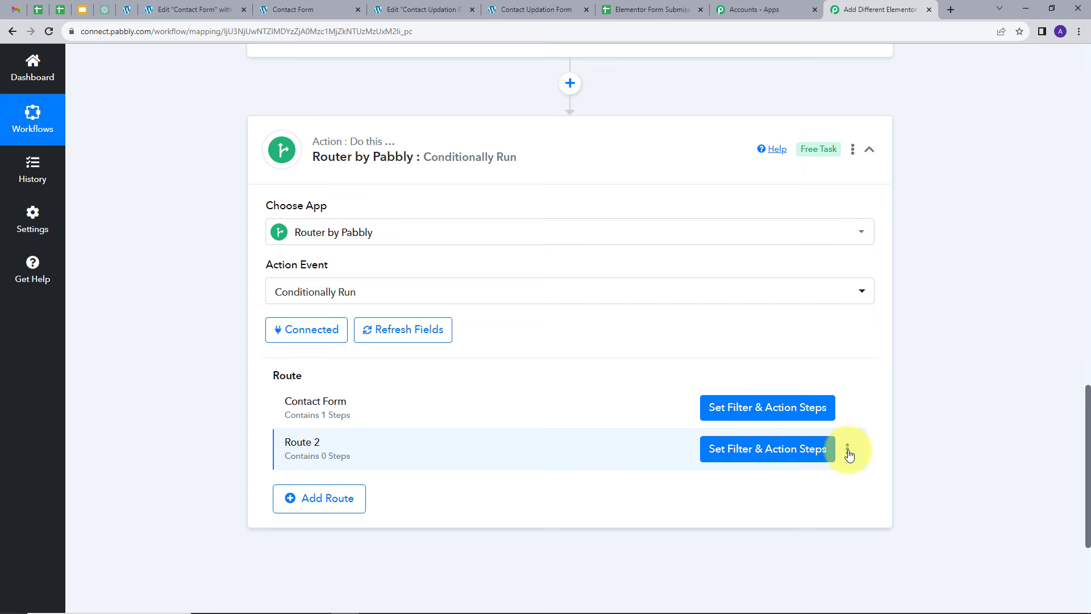
Step: Rename the router's Route 2 to New Form
left_click(848, 449)
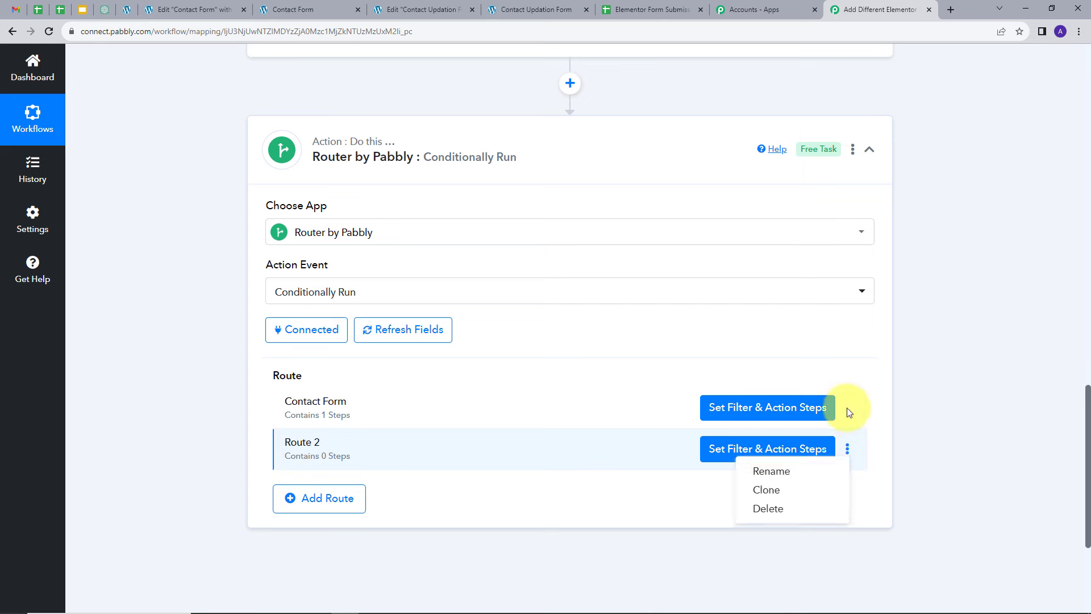
left_click(829, 469)
left_click_drag(494, 338, 356, 346)
key("BackSpace")
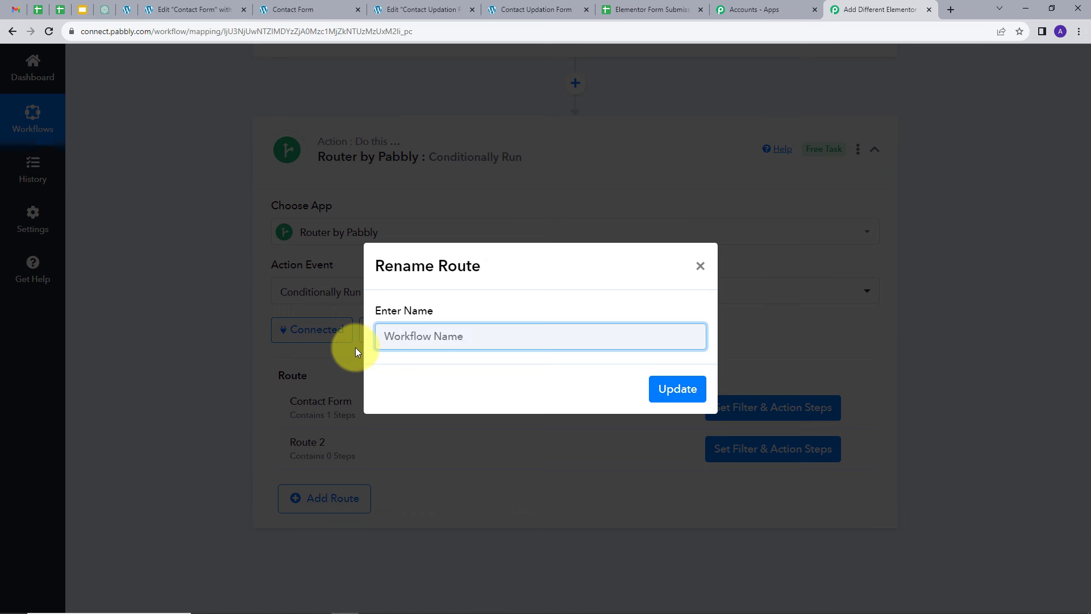
type("New Form")
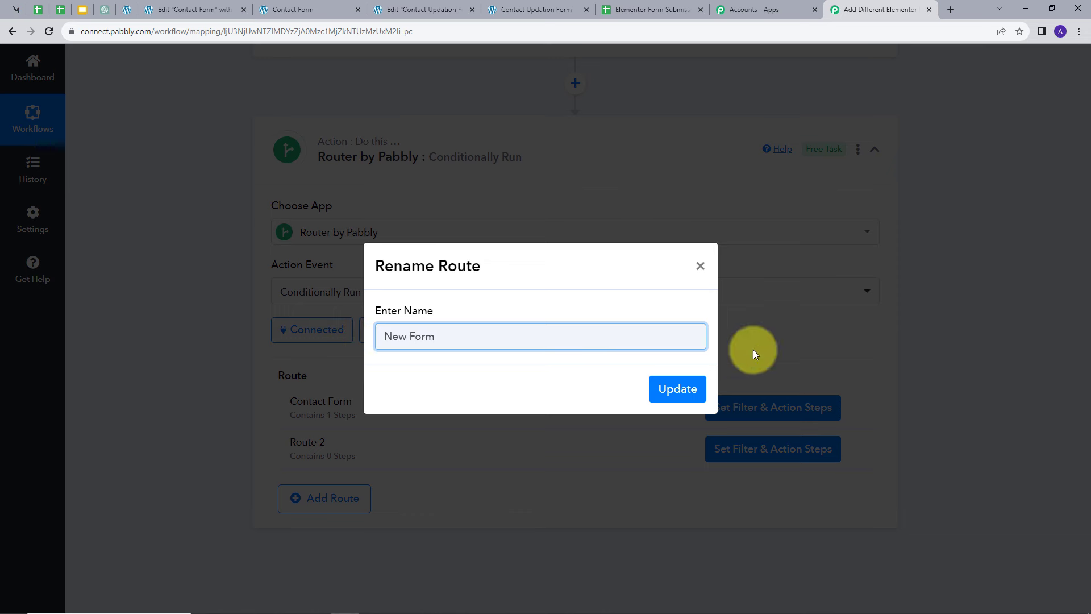
left_click(671, 390)
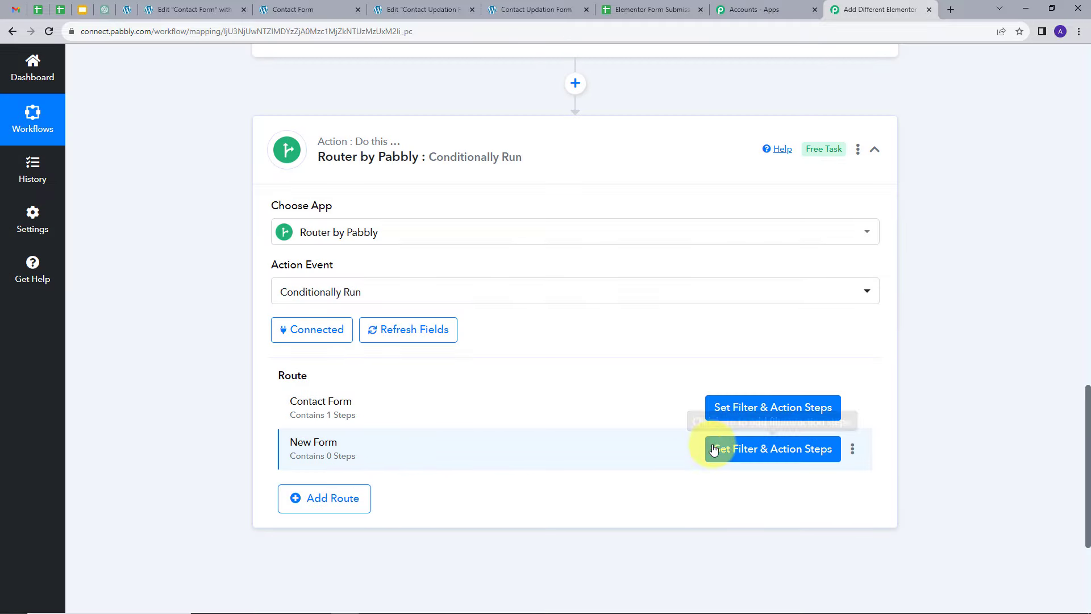
Step: Set the New Form route's filter to continue only if Form Name equals New Form, then save and send a test request
left_click(746, 449)
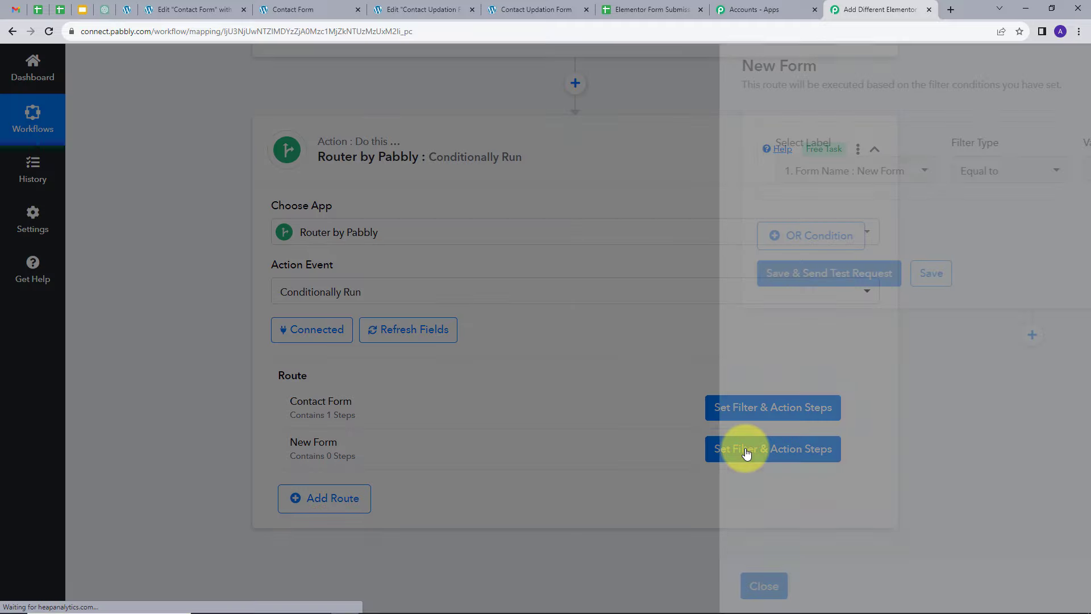
scroll(607, 196, "up", 2)
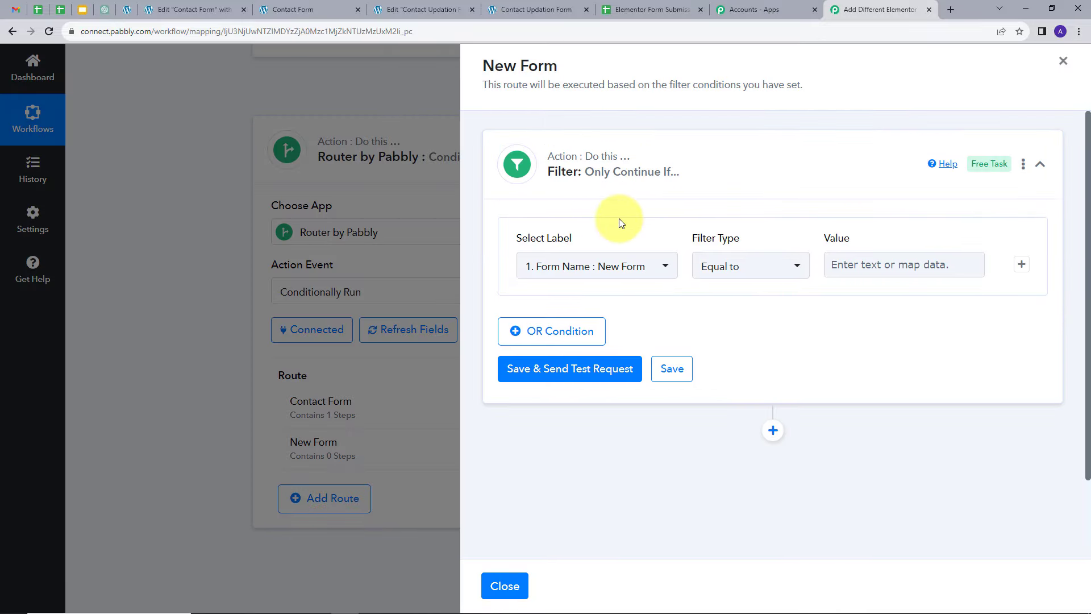
left_click(653, 266)
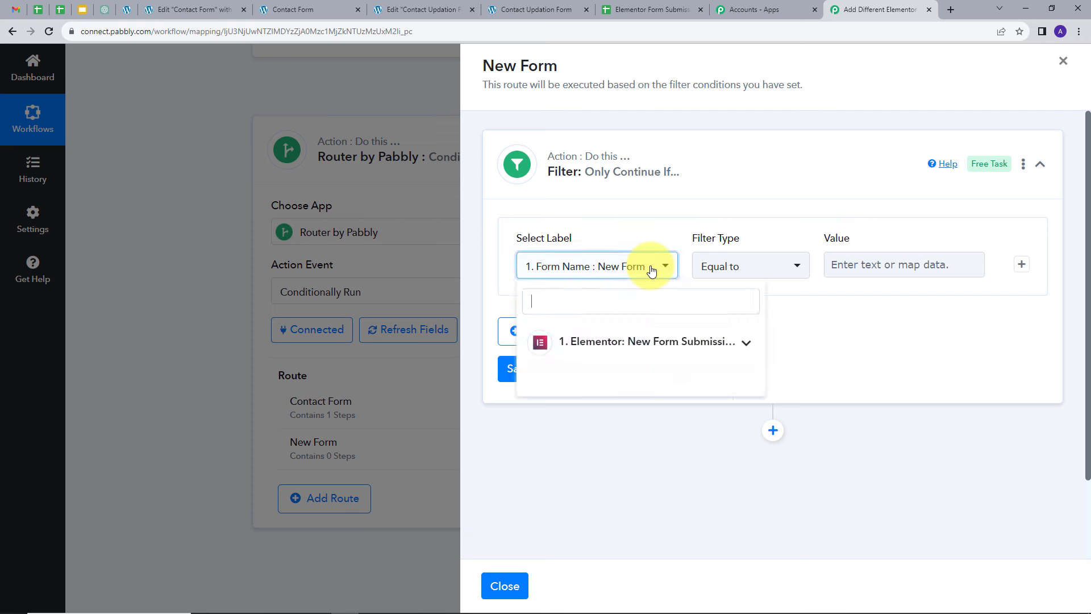
left_click(607, 342)
left_click(578, 382)
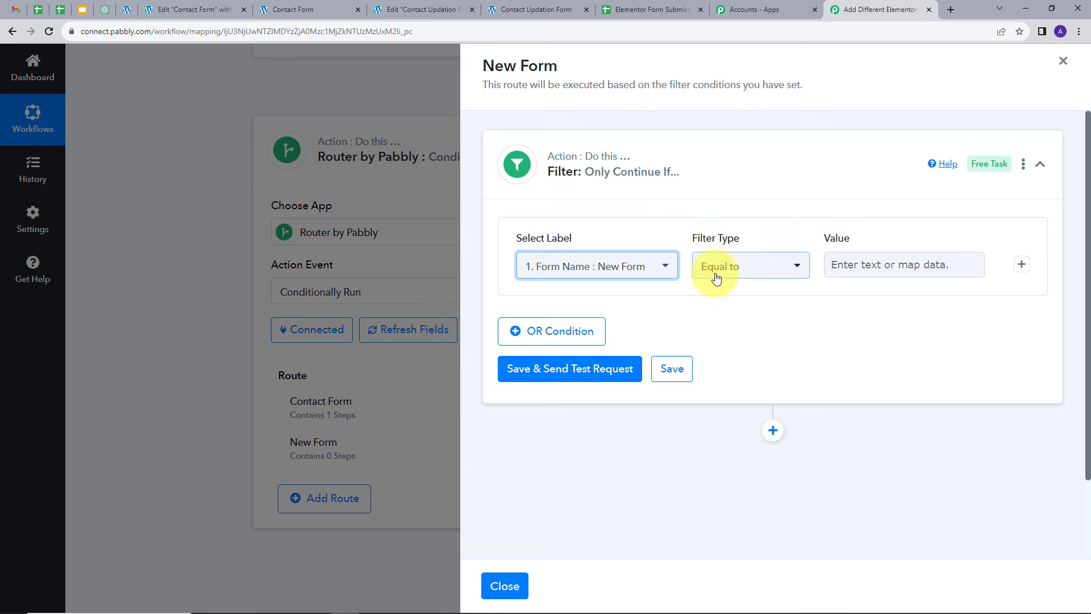
left_click(853, 267)
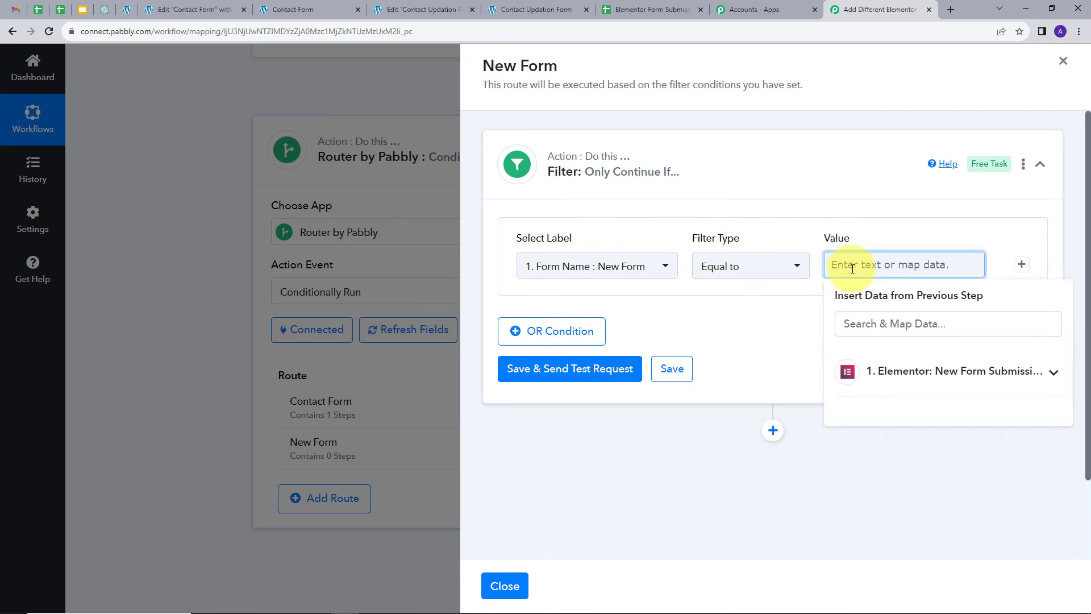
type("New Form")
left_click(743, 312)
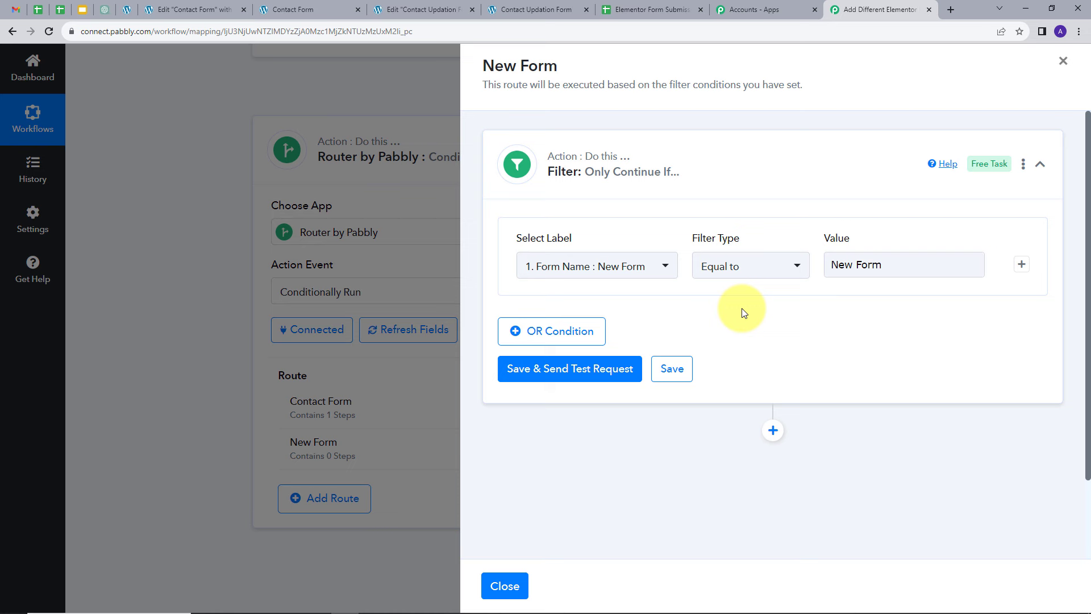
left_click(544, 379)
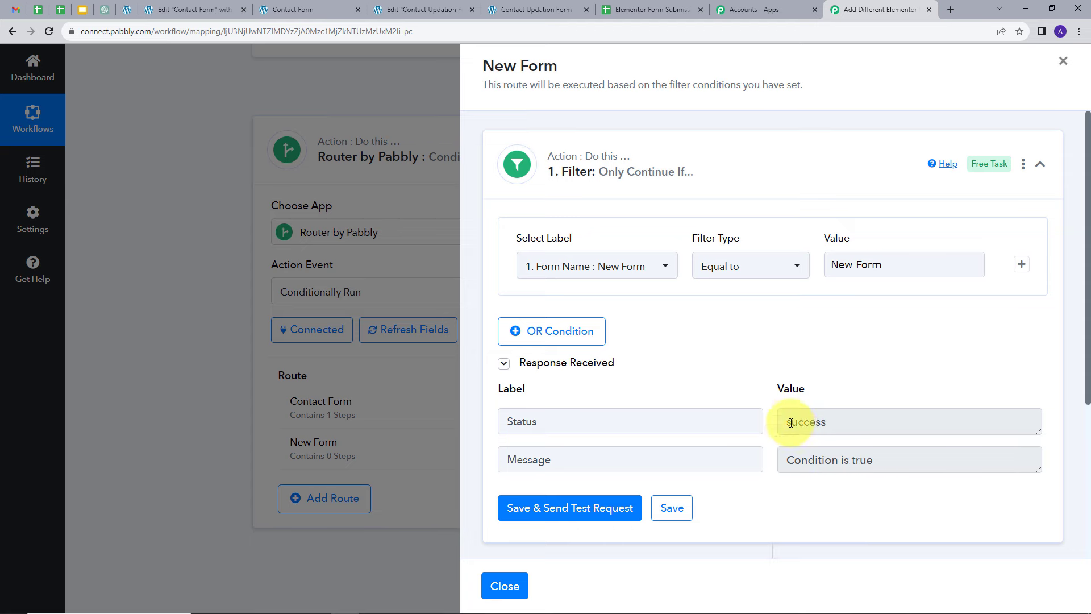
Step: Add a Google Sheets Add New Row action to the New Form route and save it with the existing Google Sheets connection
scroll(818, 363, "down", 3)
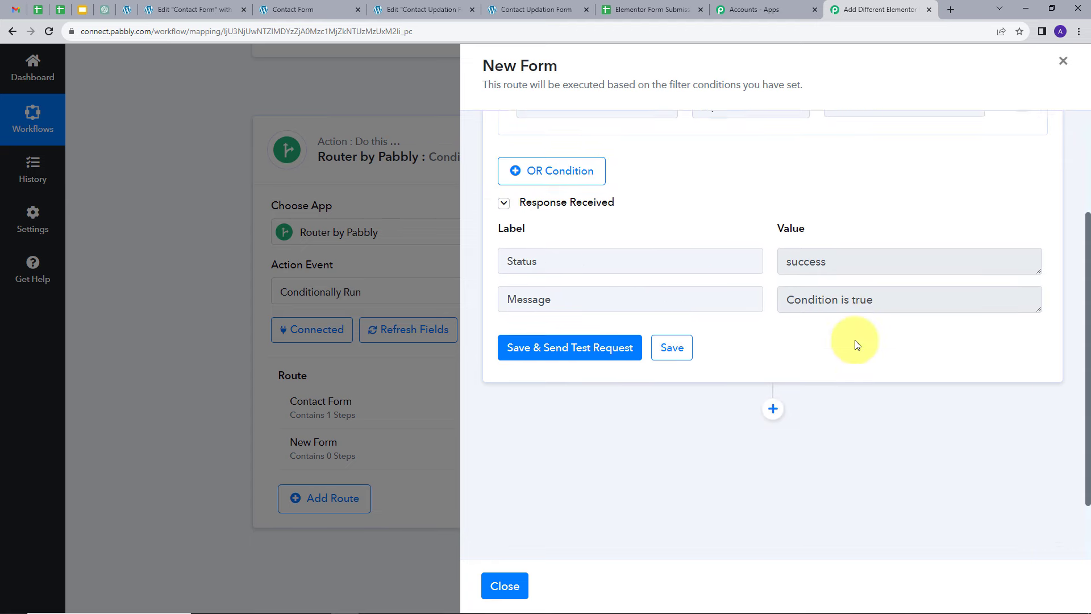
left_click(773, 400)
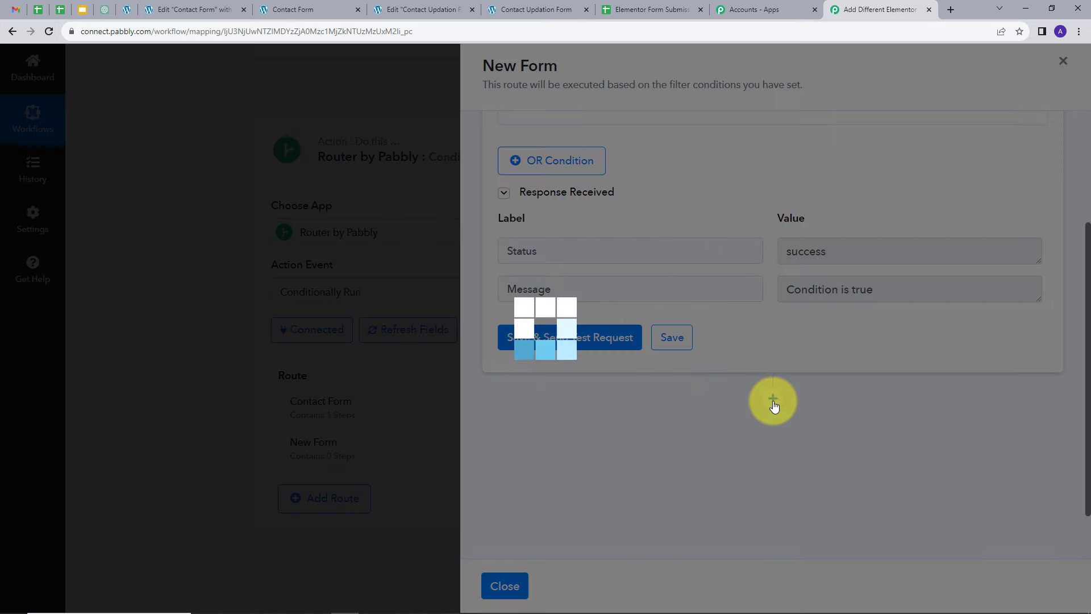
left_click(540, 316)
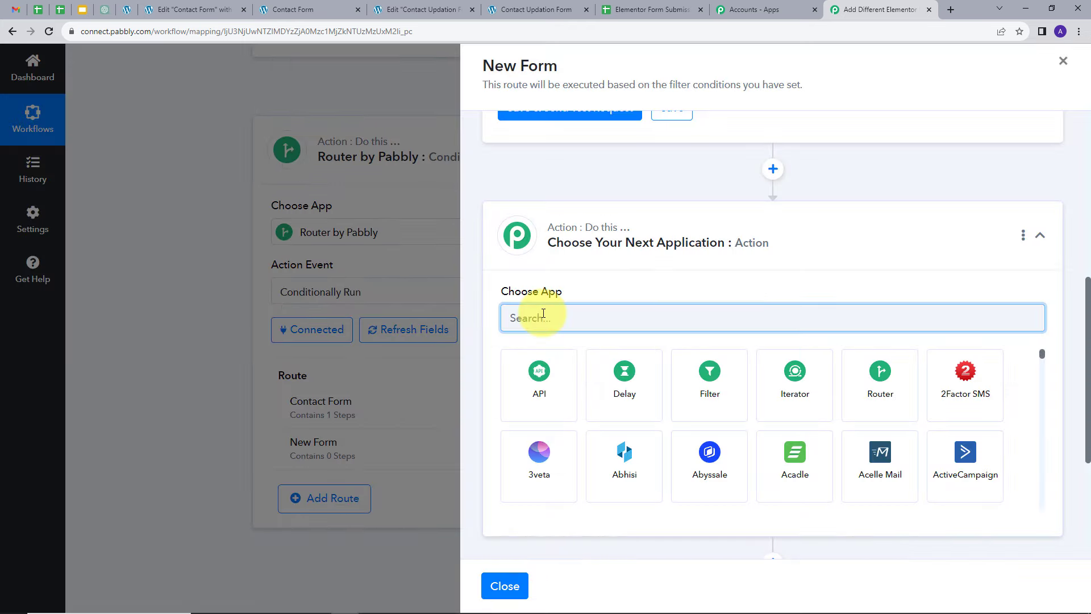
type("Googlee")
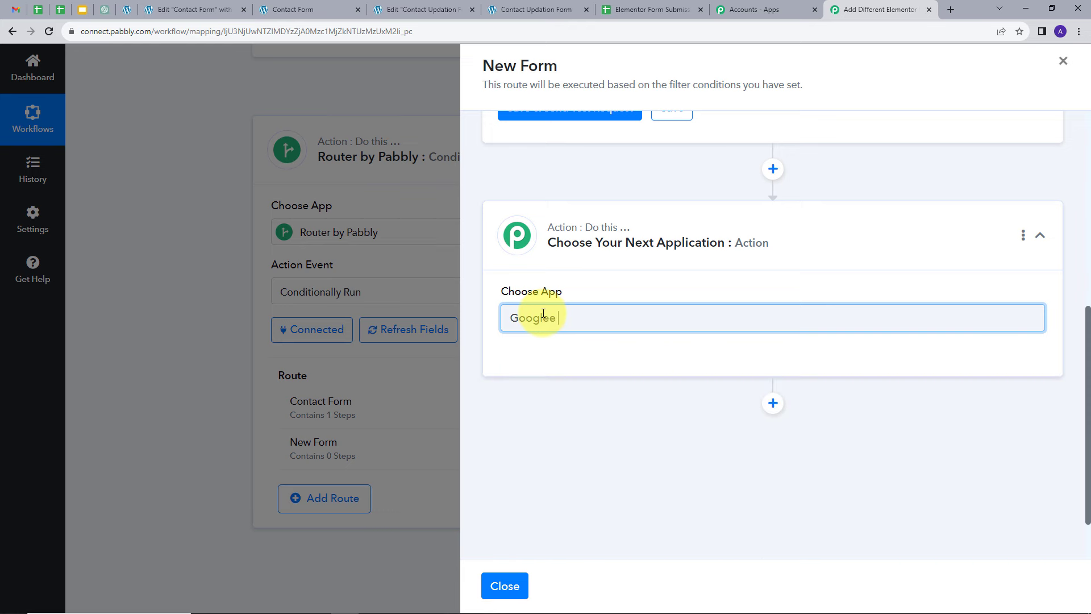
key("BackSpace")
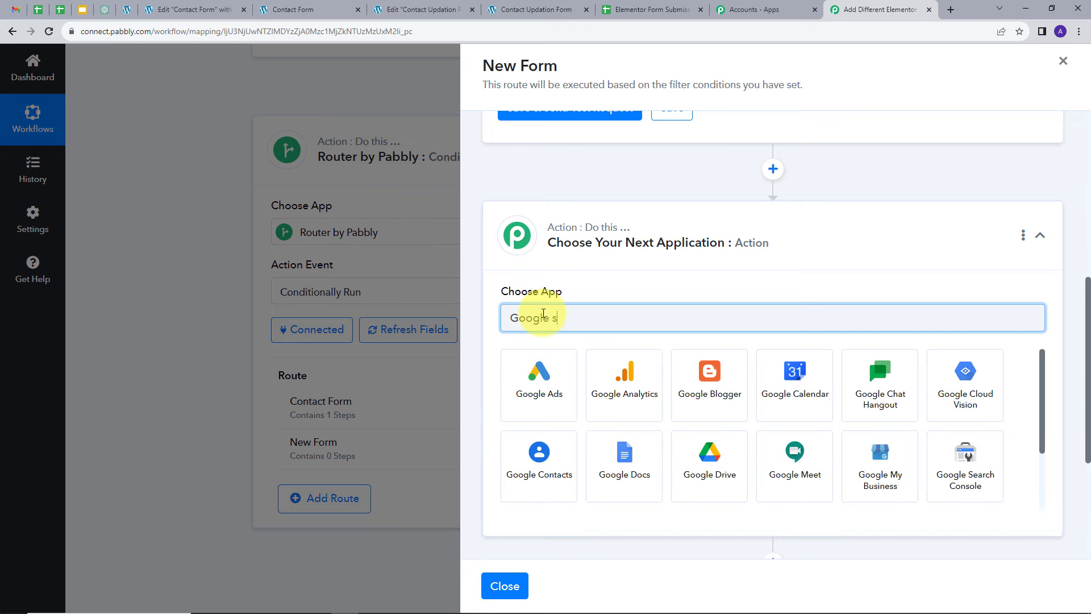
left_click(612, 367)
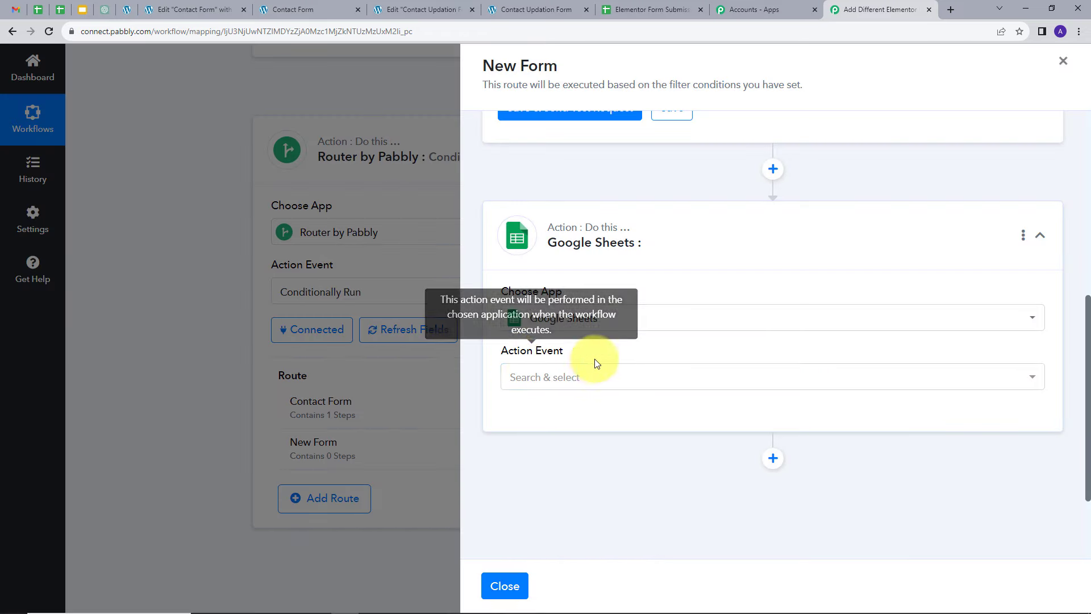
left_click(606, 376)
left_click(551, 341)
left_click(543, 422)
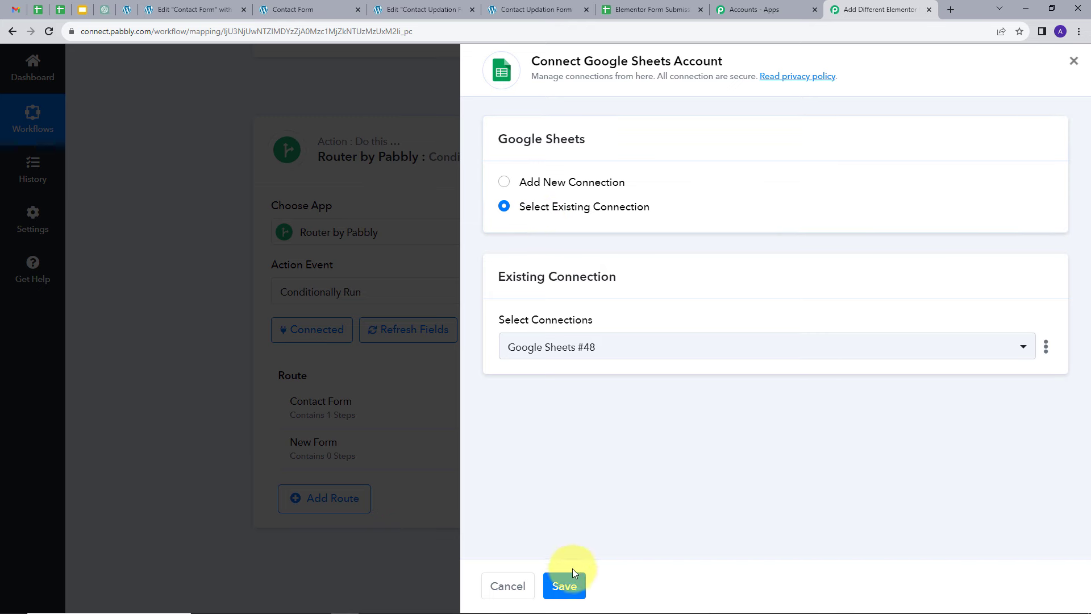
left_click(569, 584)
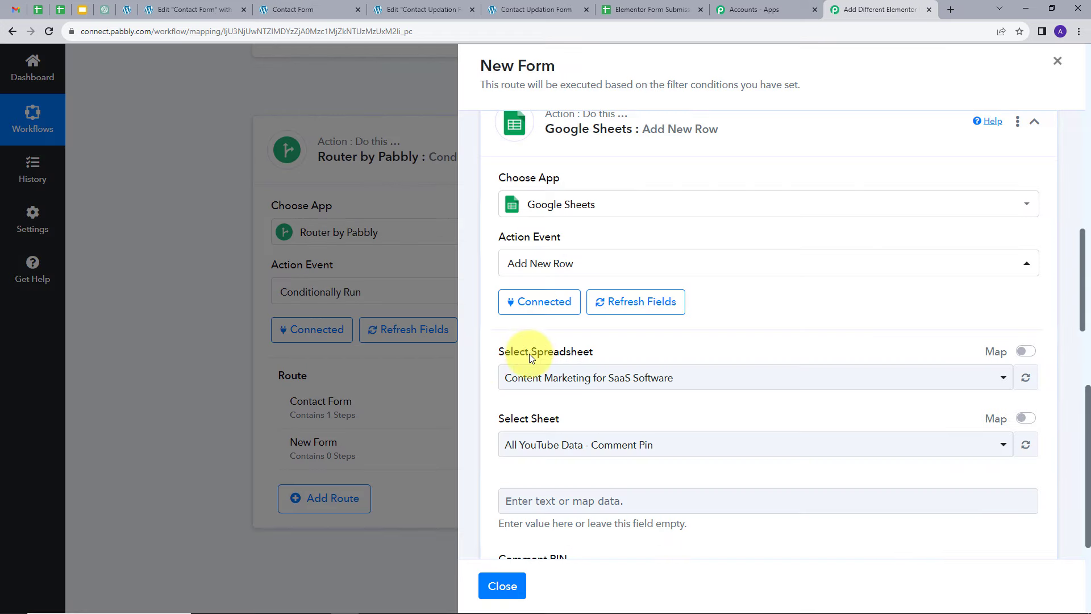
Step: Select the Elementor Form Submission spreadsheet and its New Form sheet for the new row
left_click(731, 378)
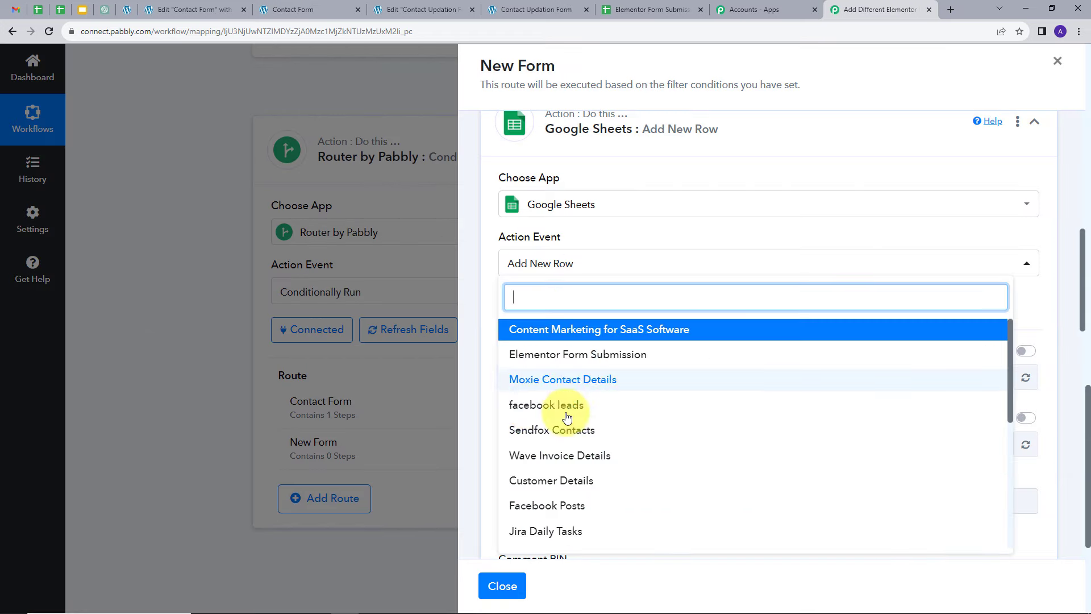
left_click(542, 356)
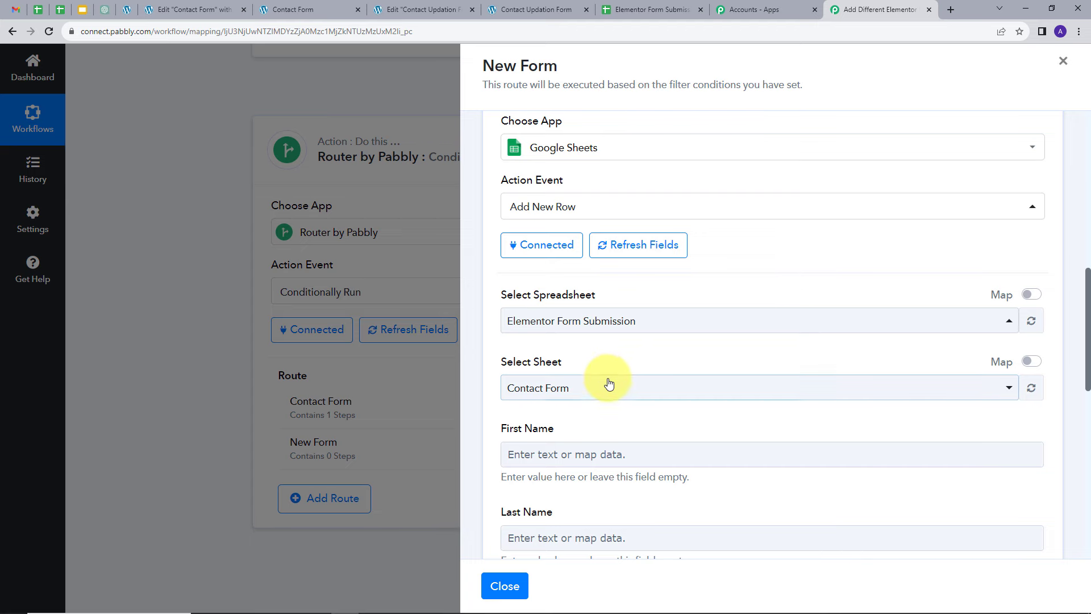
left_click(606, 388)
left_click(568, 480)
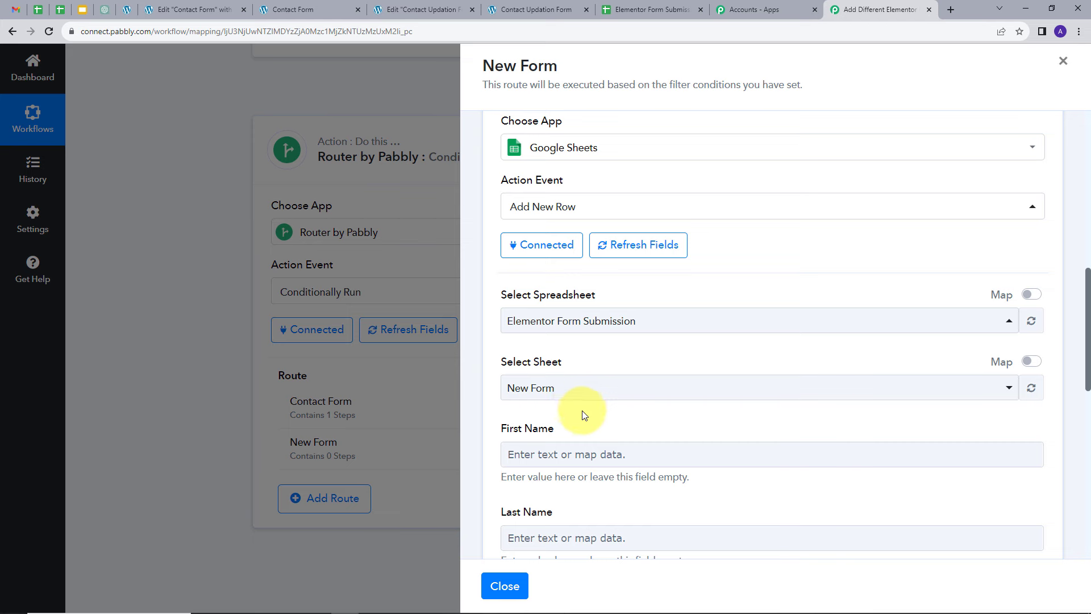
Step: Map the First Name and Last Name columns to the submitted first and last name values from the New Form submission
scroll(634, 372, "down", 3)
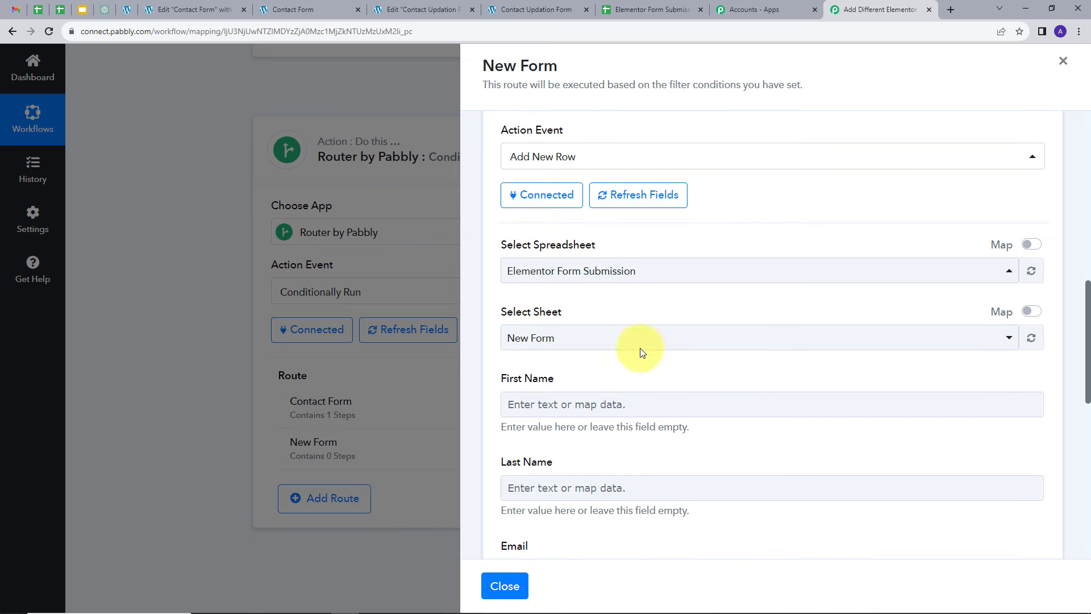
scroll(586, 370, "down", 1)
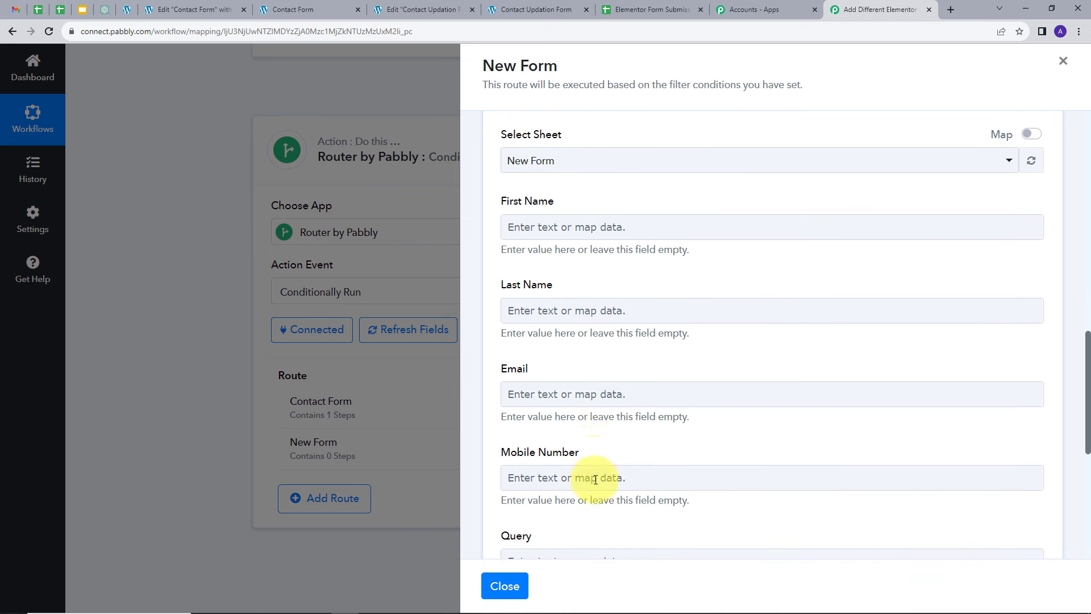
left_click(554, 227)
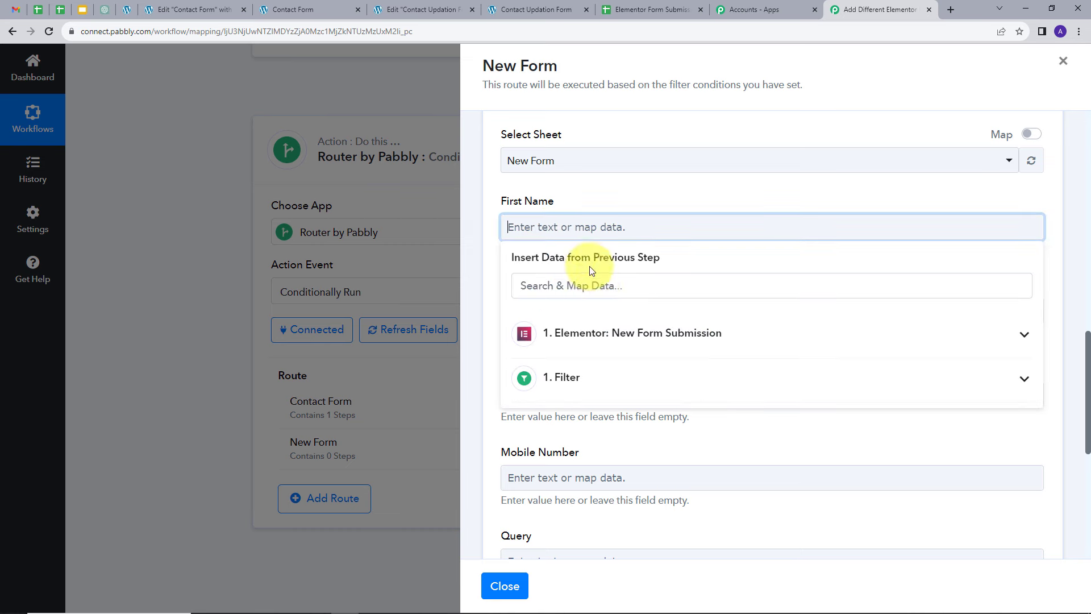
left_click(600, 334)
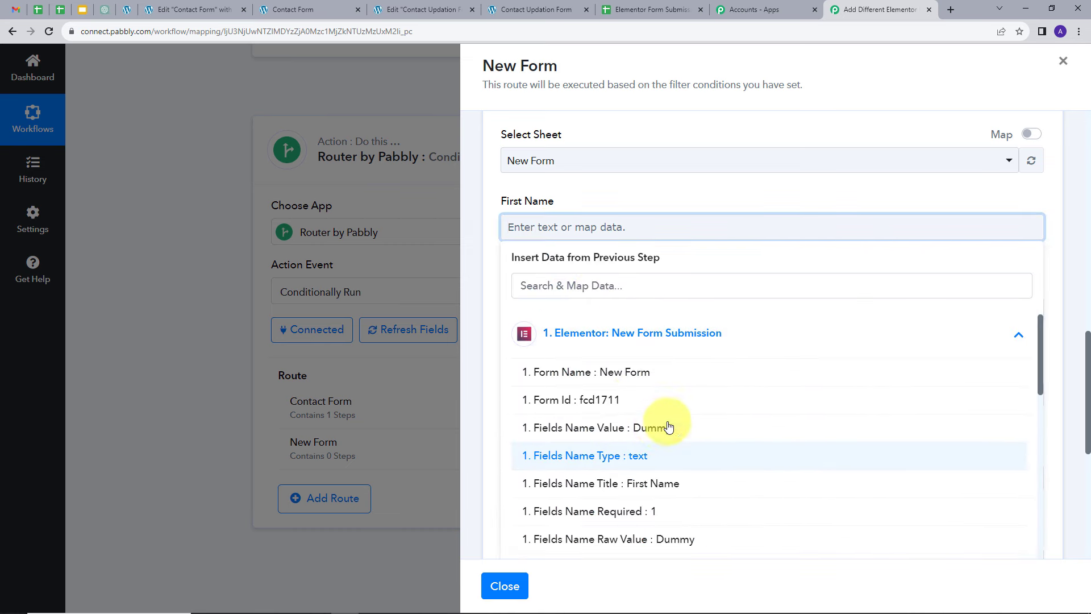
scroll(653, 429, "down", 1)
left_click(609, 371)
left_click(575, 318)
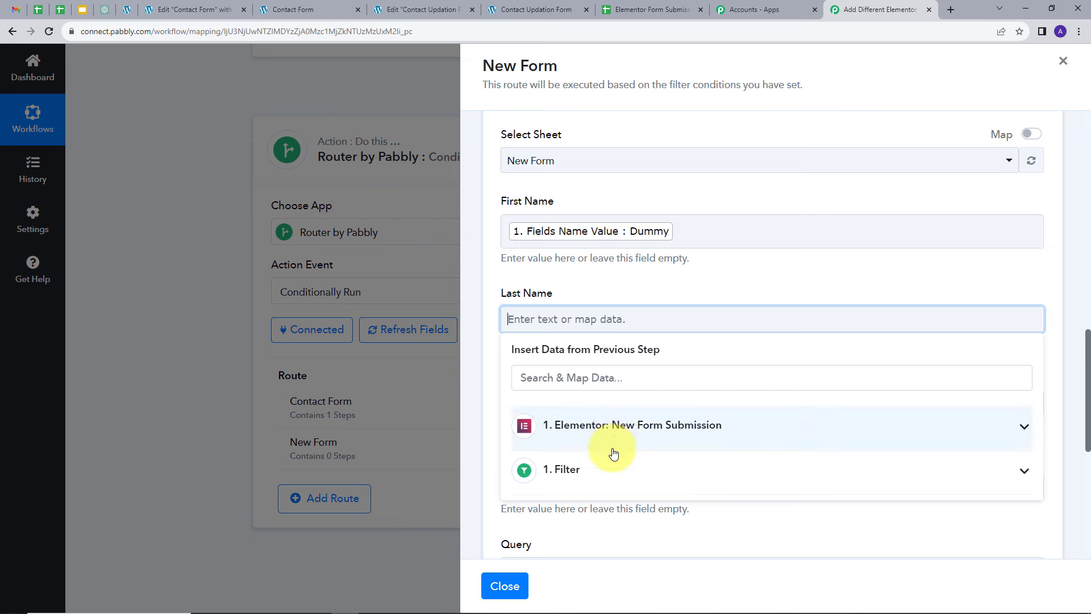
left_click(727, 446)
scroll(653, 455, "down", 2)
scroll(651, 487, "down", 1)
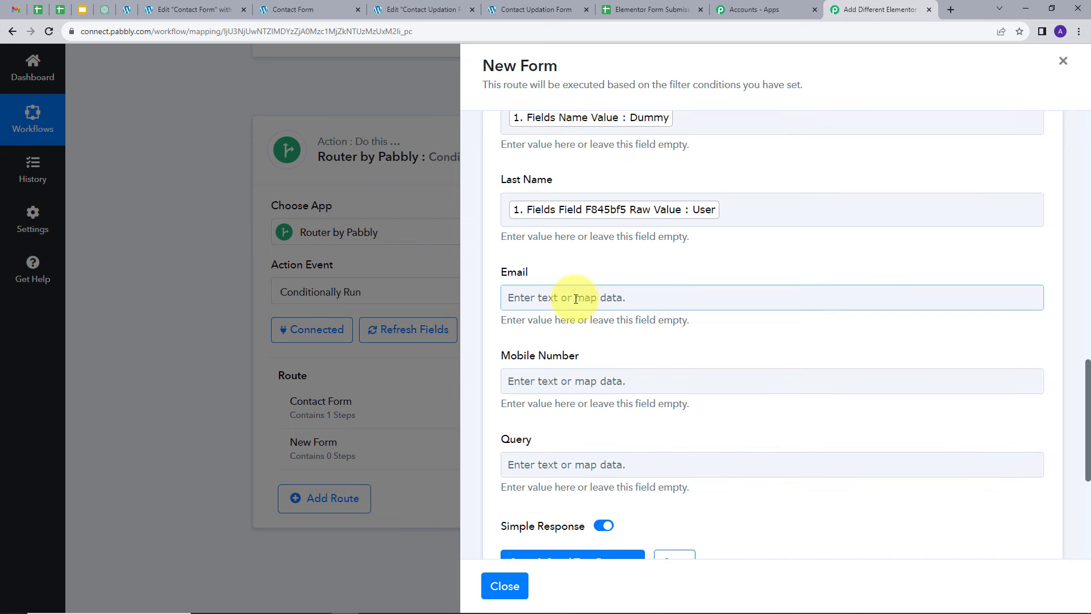
left_click(575, 297)
Step: Map the Email, Mobile Number and Query columns to the corresponding New Form submission fields
left_click(620, 422)
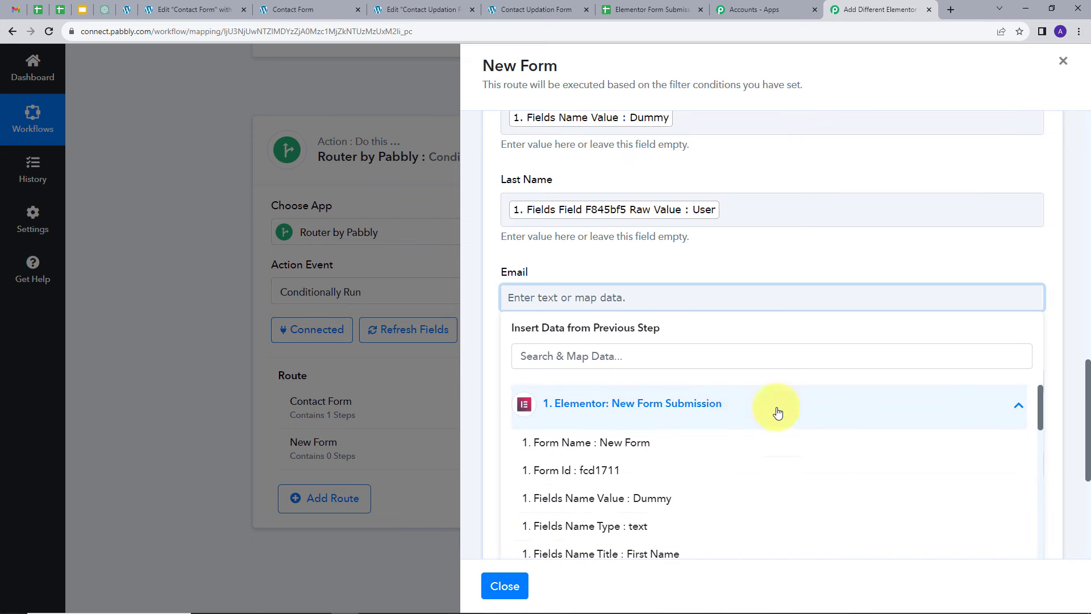
scroll(699, 441, "down", 5)
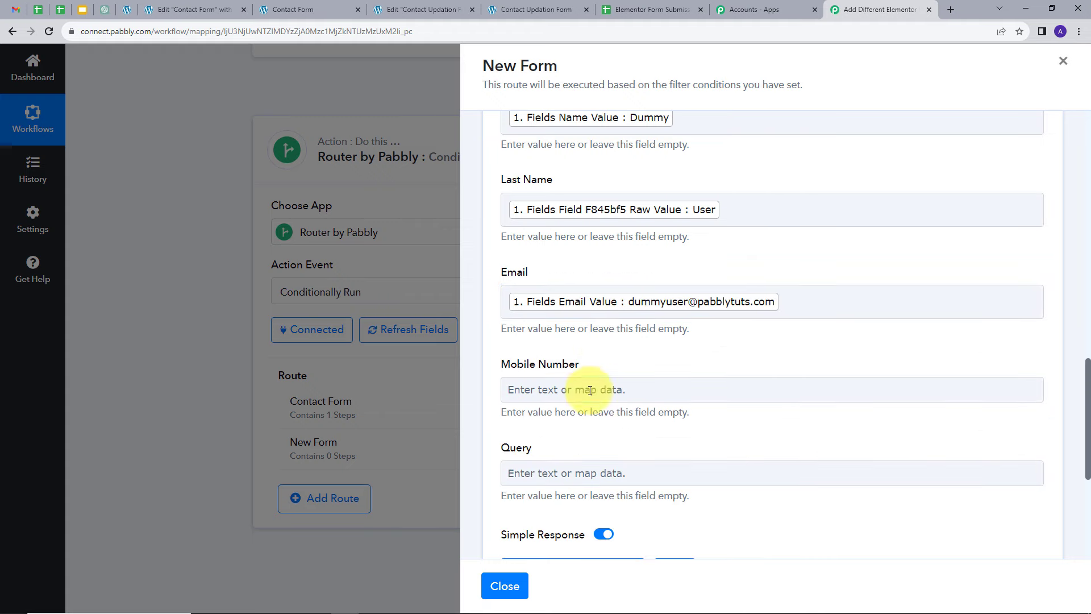
left_click(589, 384)
left_click(646, 419)
scroll(742, 419, "down", 10)
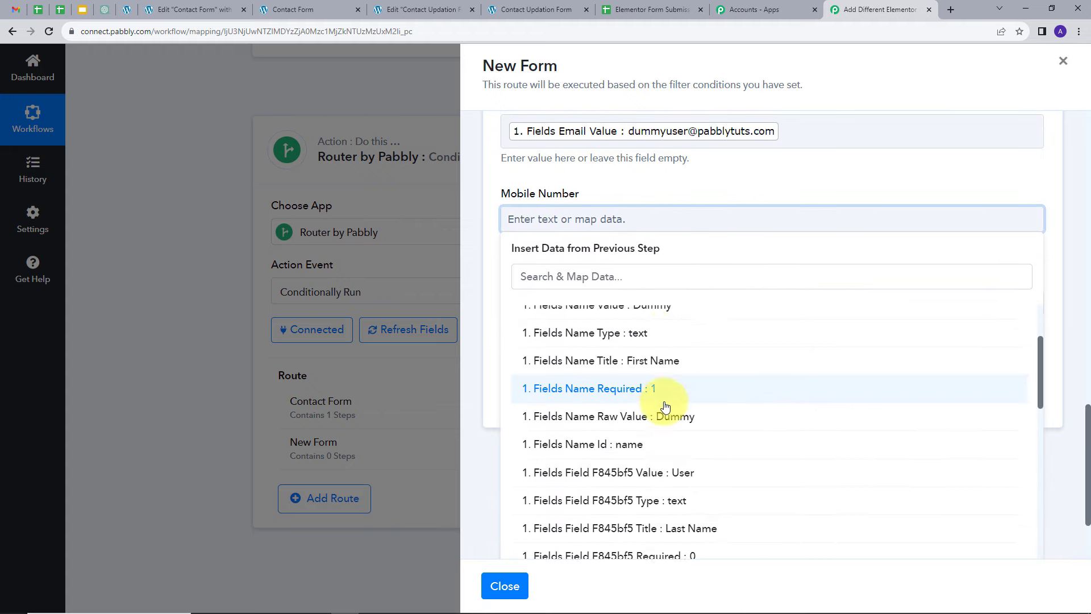
left_click(697, 427)
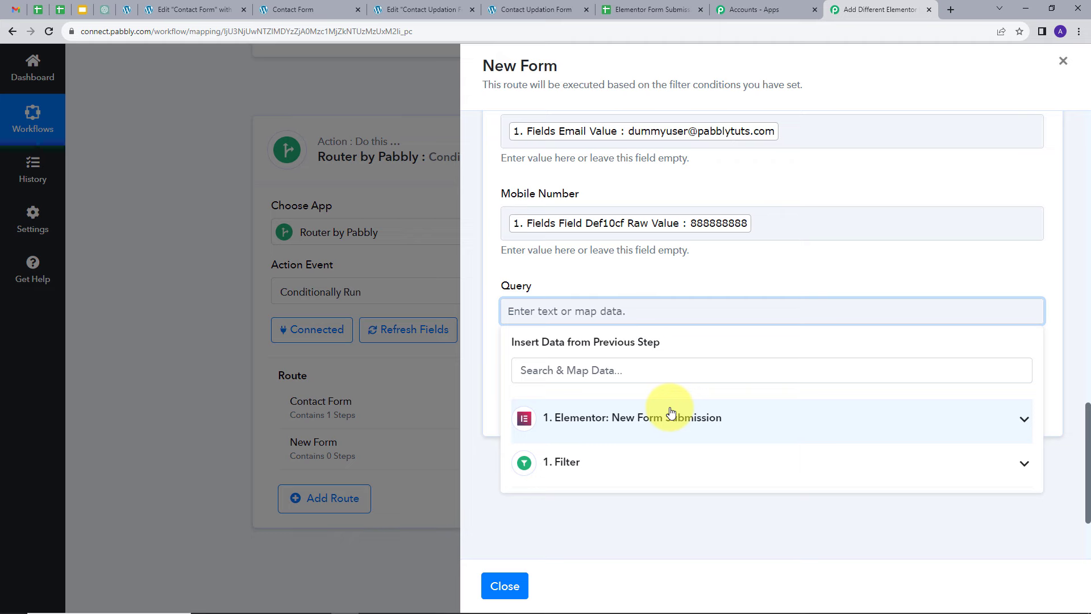
left_click(670, 417)
scroll(662, 444, "down", 5)
left_click(659, 440)
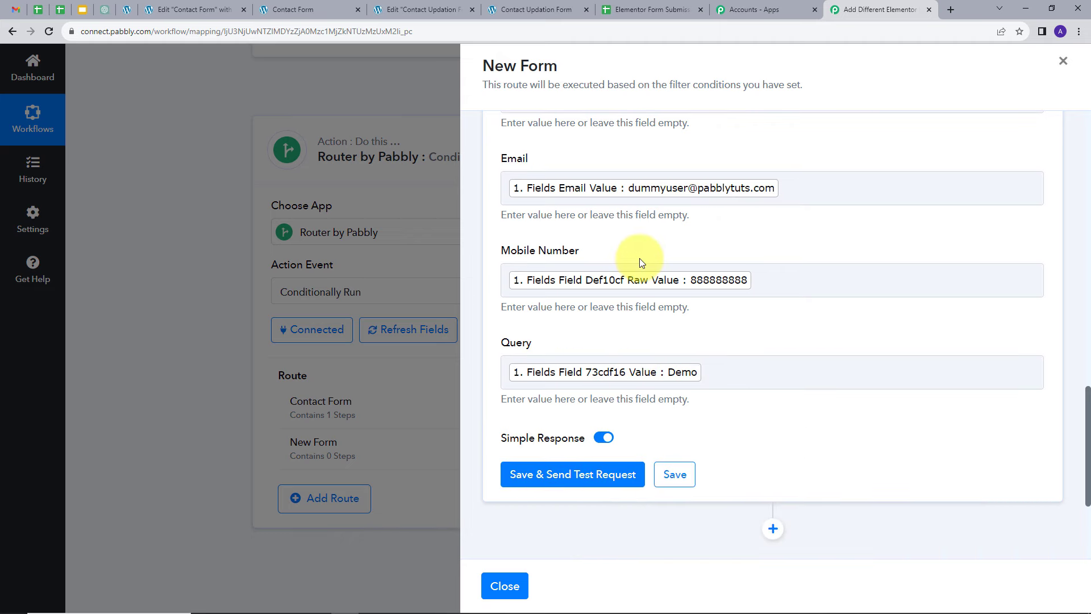
Step: Save the Google Sheets action and send a test request, reviewing the response
scroll(639, 258, "up", 1)
scroll(639, 258, "down", 2)
mouse_move(552, 393)
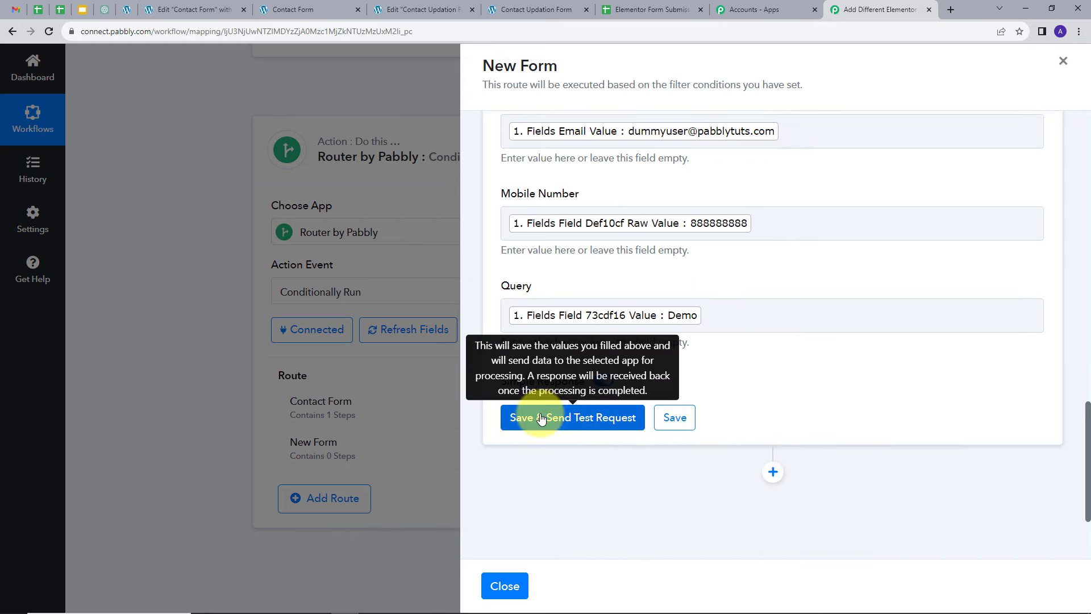
left_click(541, 419)
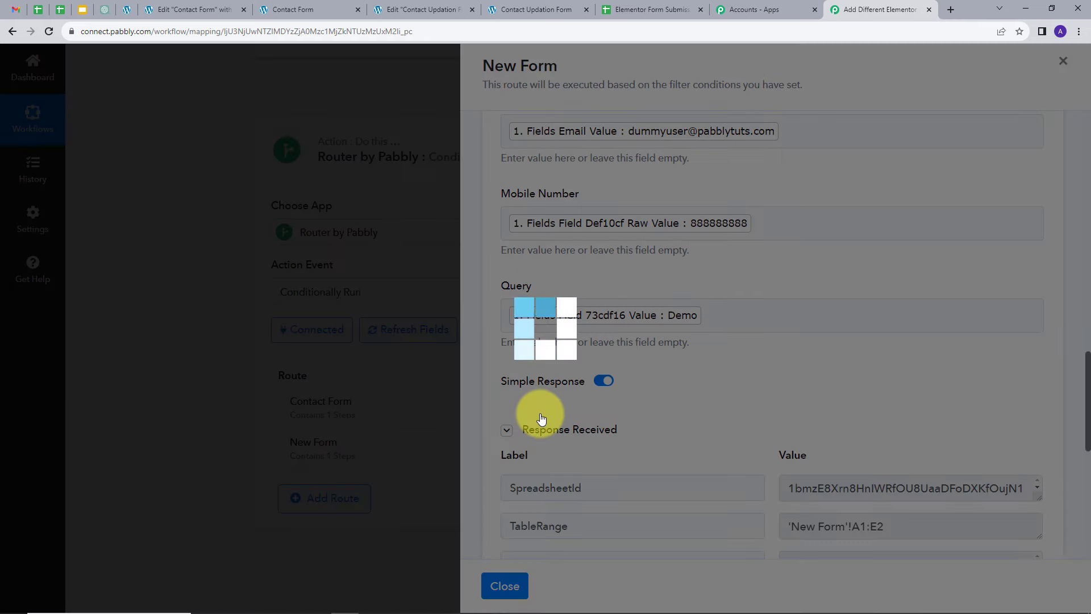
scroll(884, 338, "down", 2)
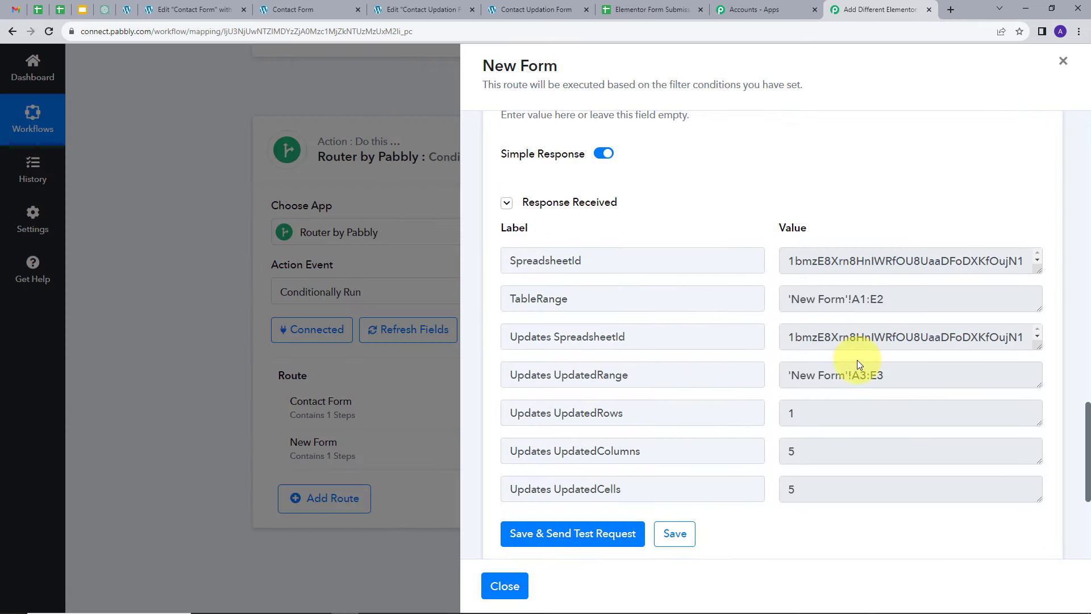
scroll(857, 359, "down", 1)
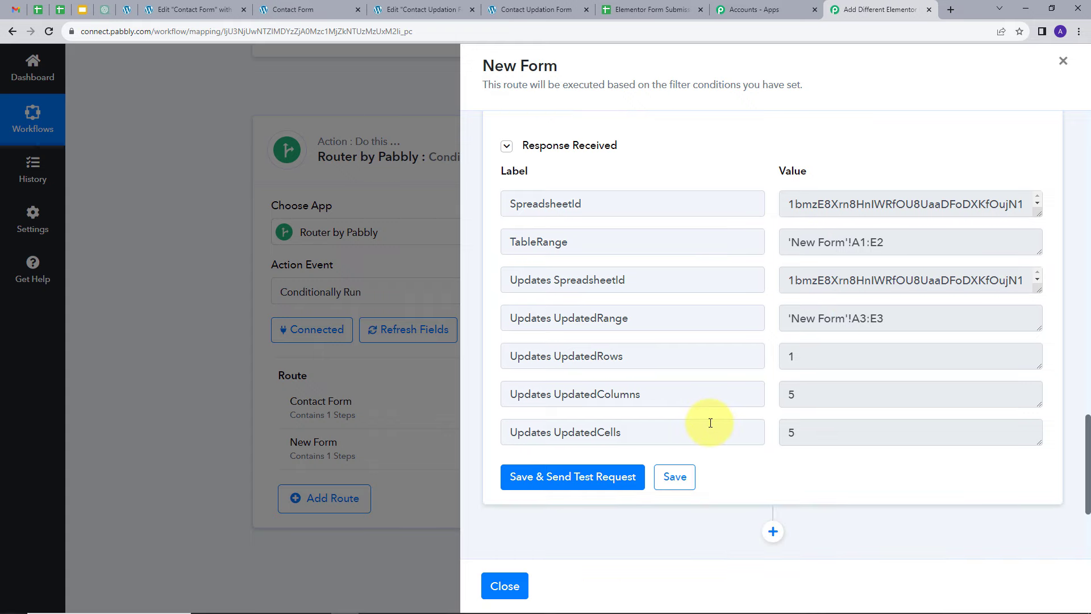
Step: Switch to the Elementor Form Submission spreadsheet and open the New Form sheet to check the added row
left_click(640, 8)
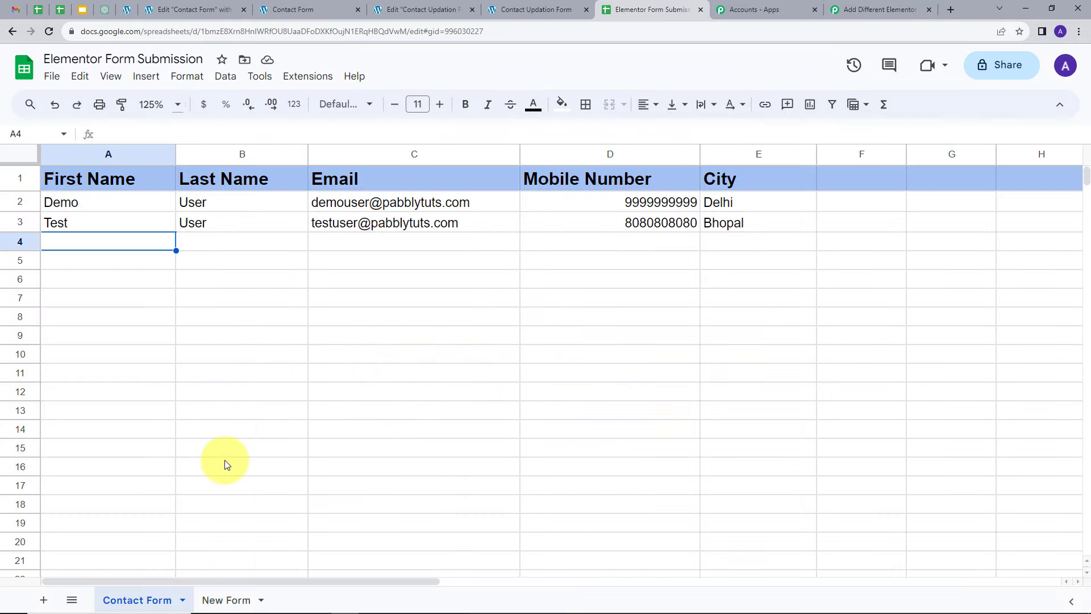
left_click(224, 601)
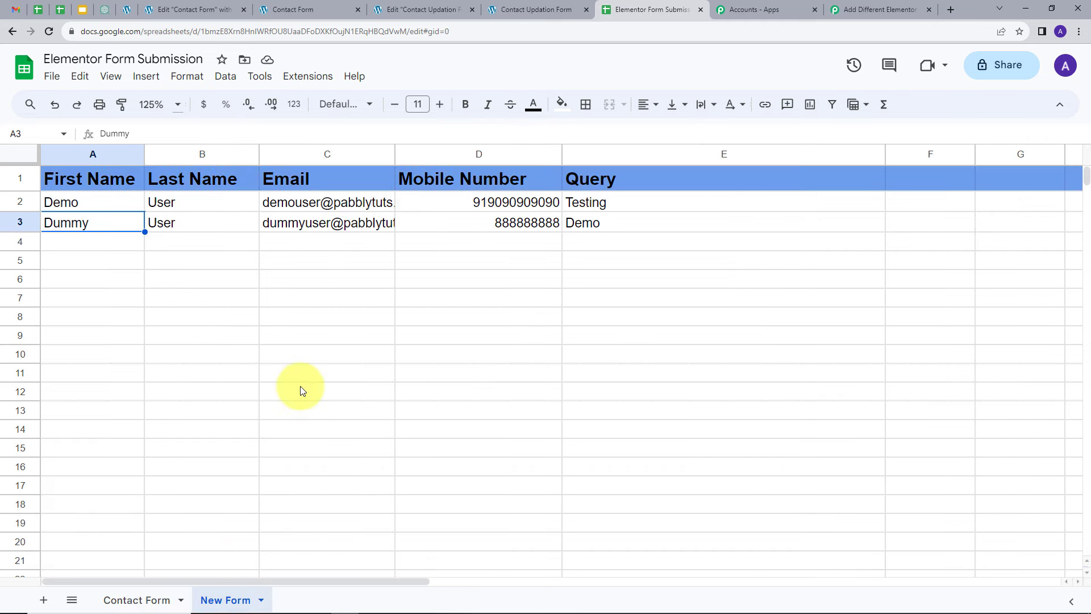
Step: Compare the rows added in the New Form sheet with those in the Contact Form sheet
left_click(22, 223)
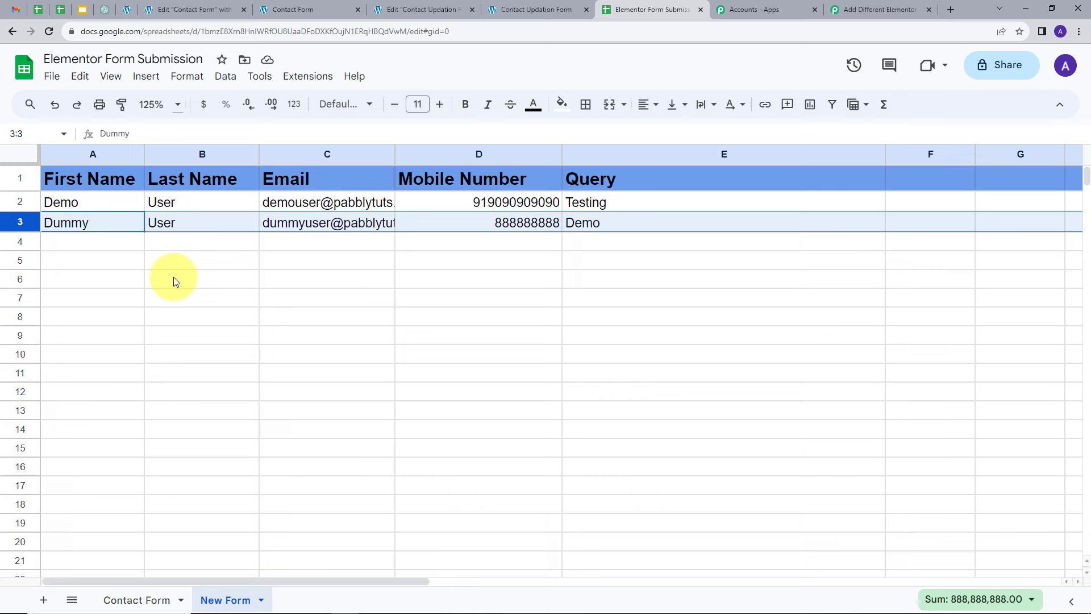
left_click(144, 600)
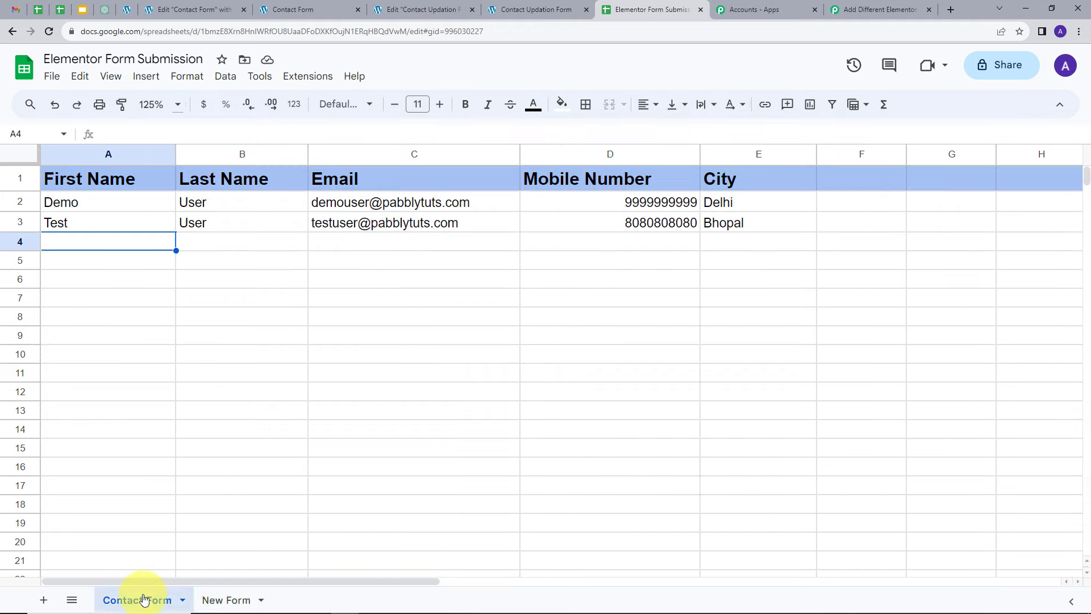
left_click(225, 600)
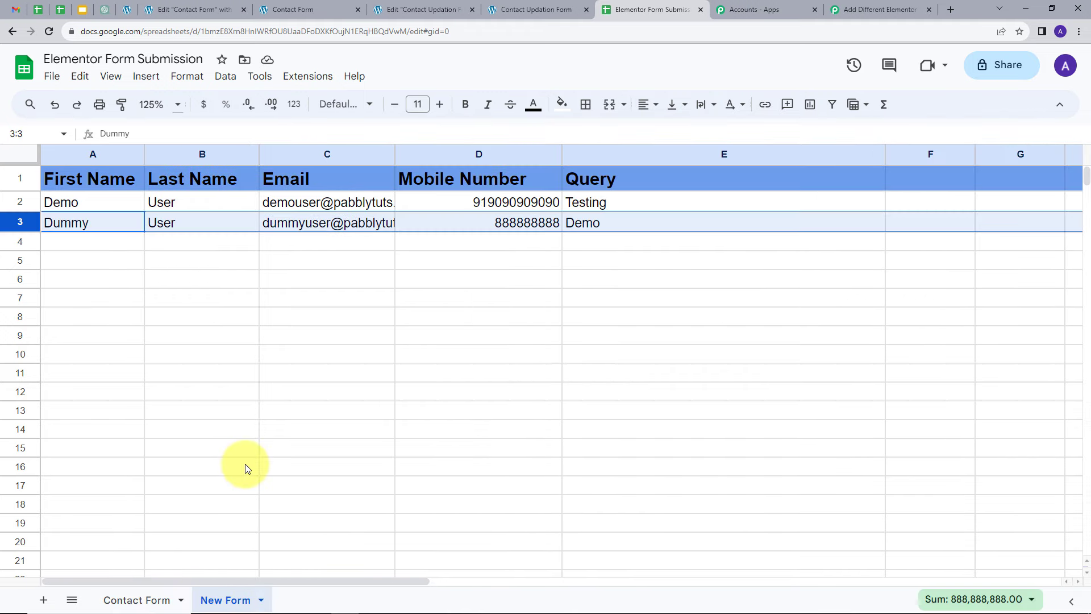
left_click(143, 600)
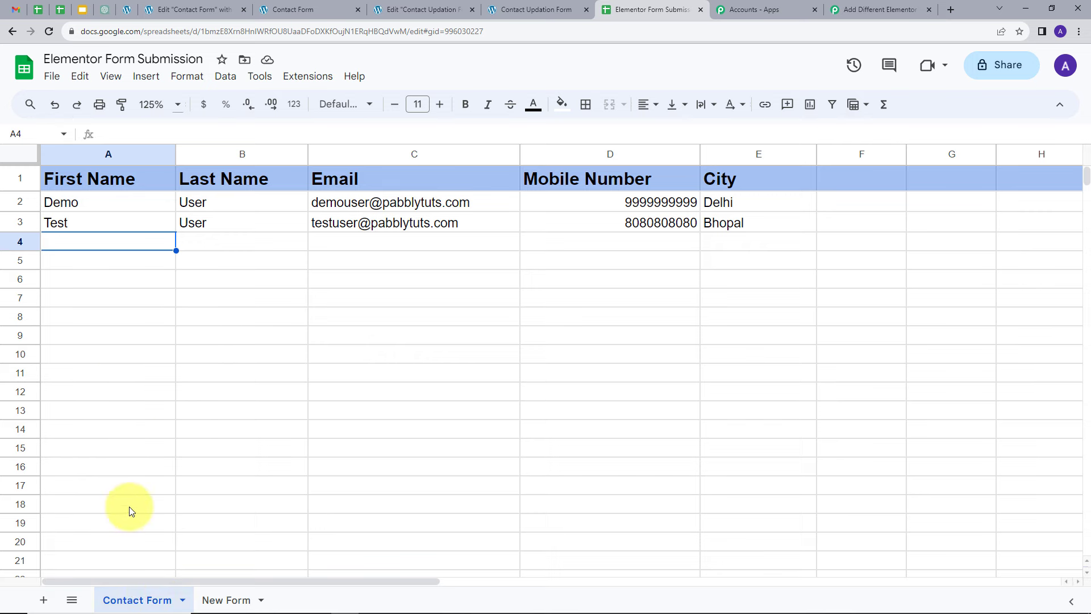
left_click(233, 598)
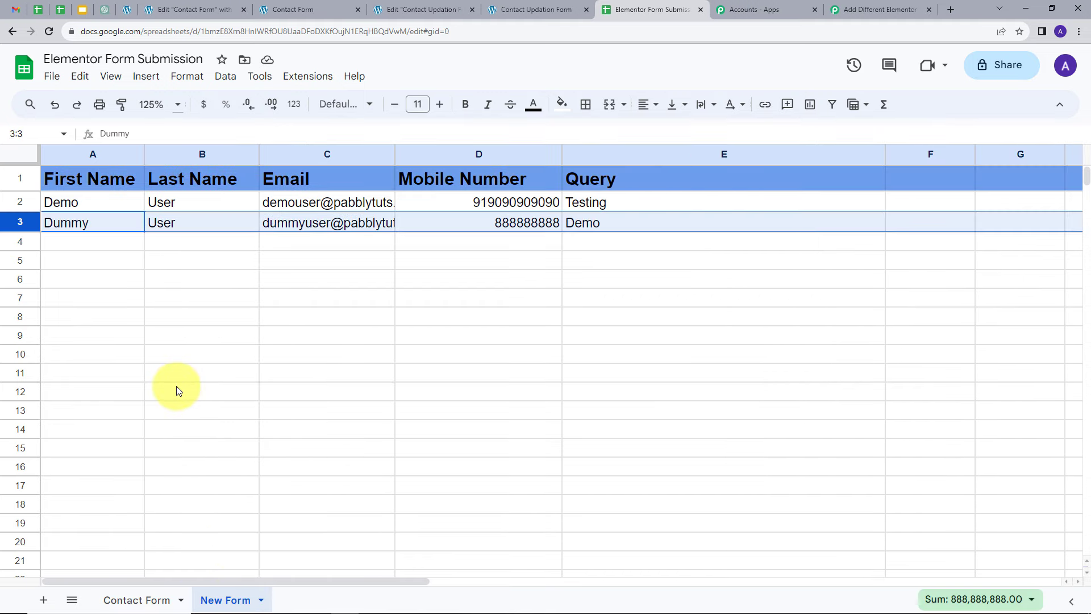
Step: Return to the Pabbly workflow, close the New Form route panel and review the router's Contact Form and New Form routes
left_click(850, 9)
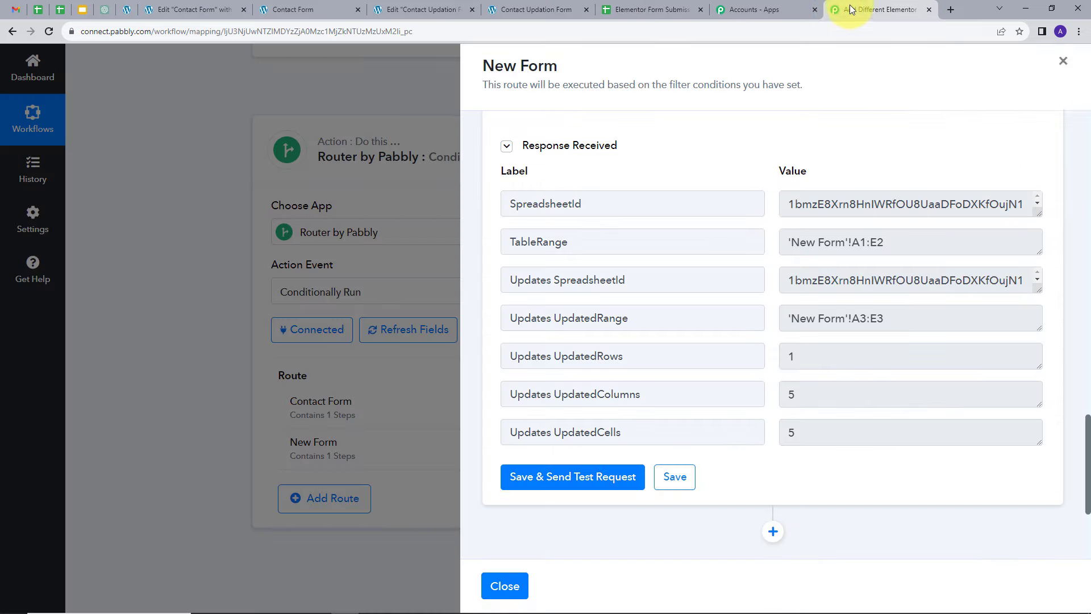
left_click(1063, 61)
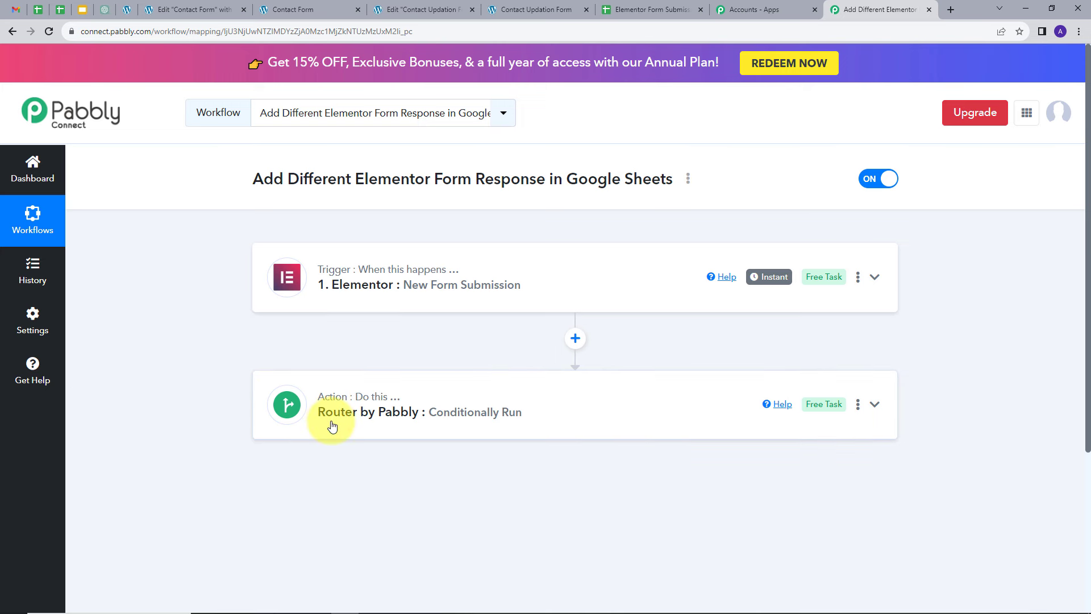
left_click(584, 414)
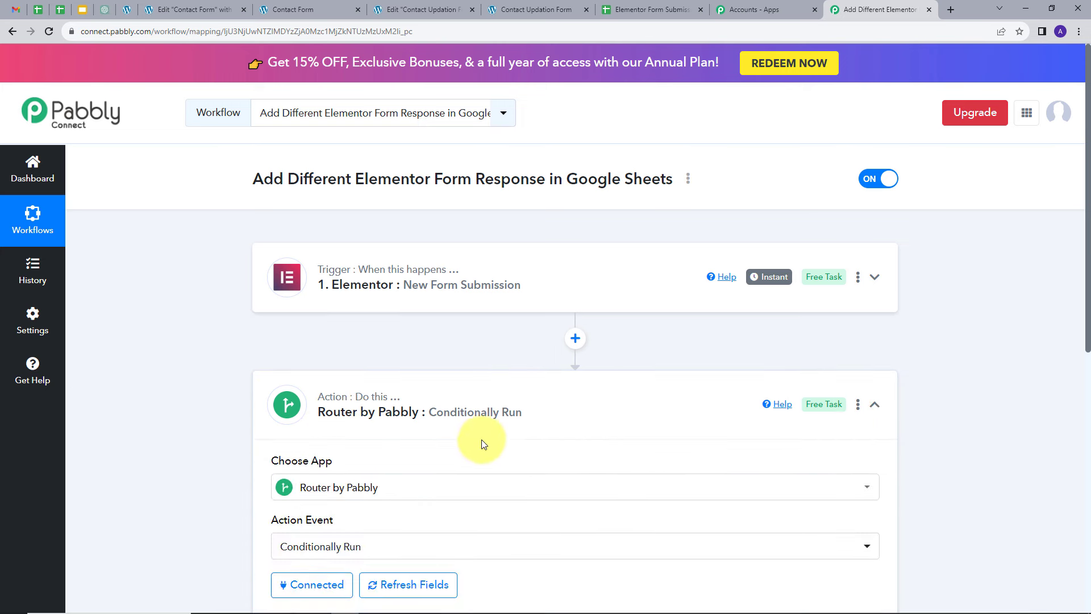
scroll(483, 443, "down", 1)
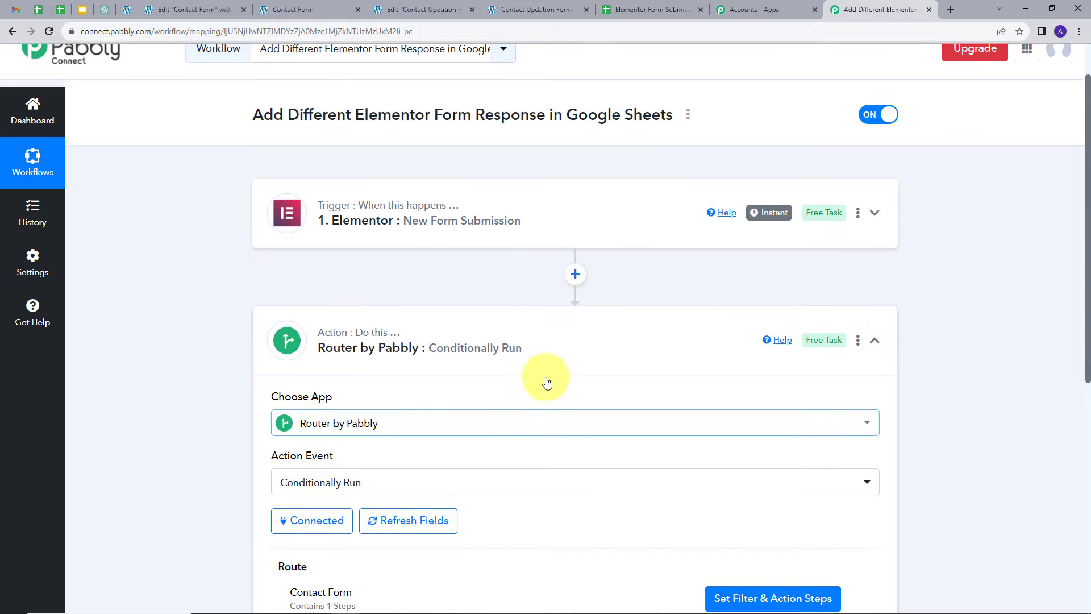
scroll(547, 382, "down", 4)
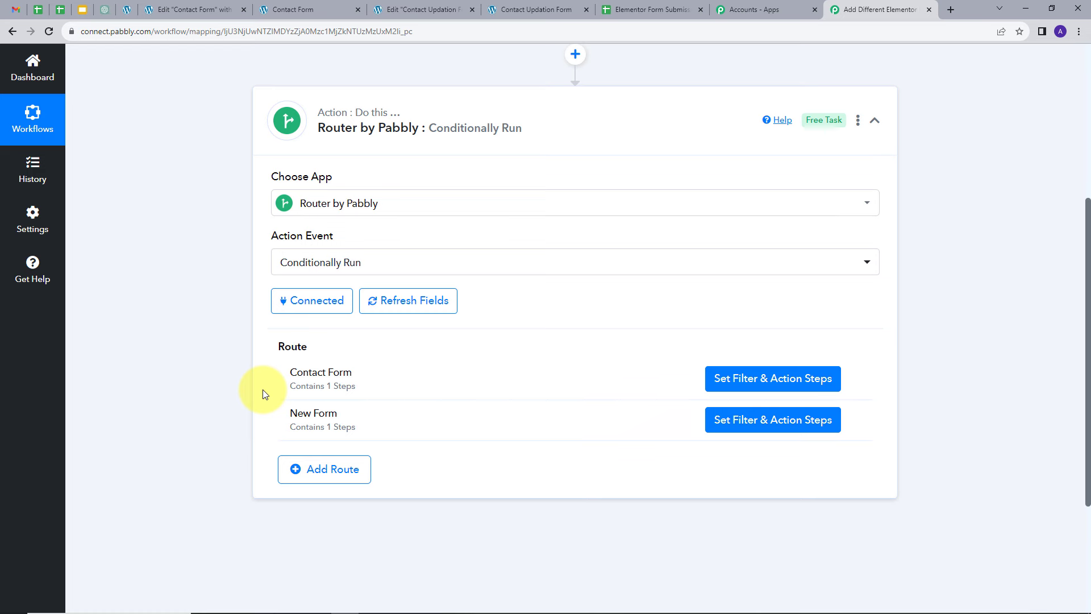
scroll(263, 390, "up", 3)
left_click(875, 288)
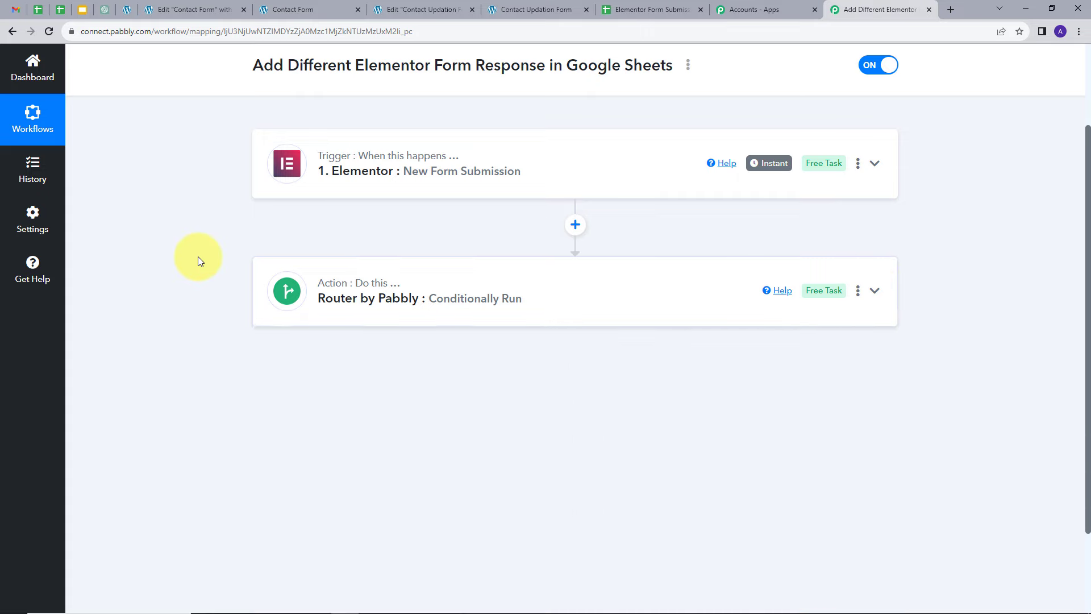
scroll(198, 257, "up", 2)
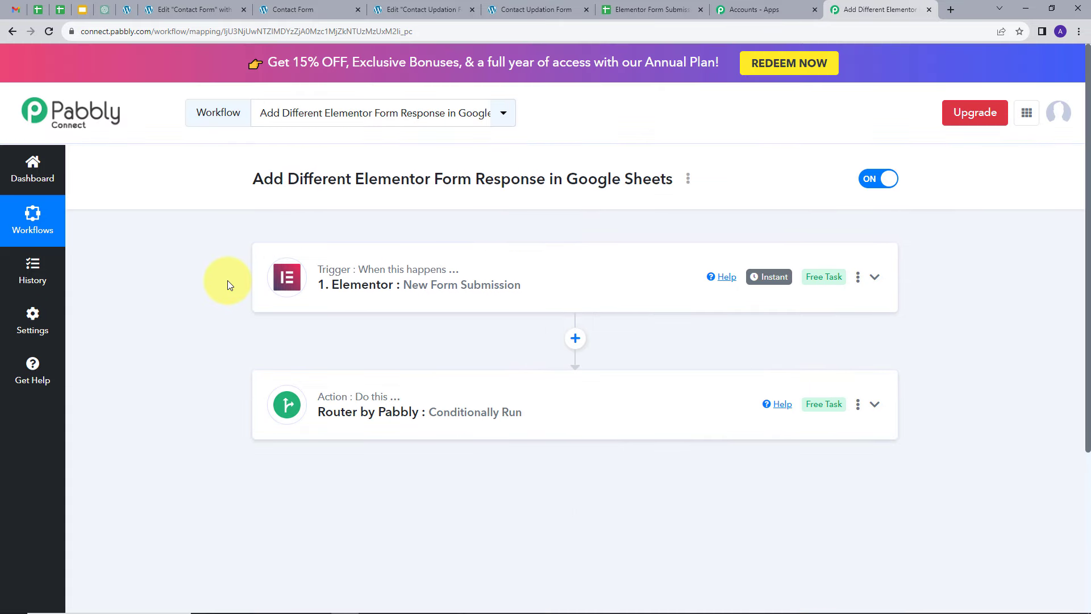